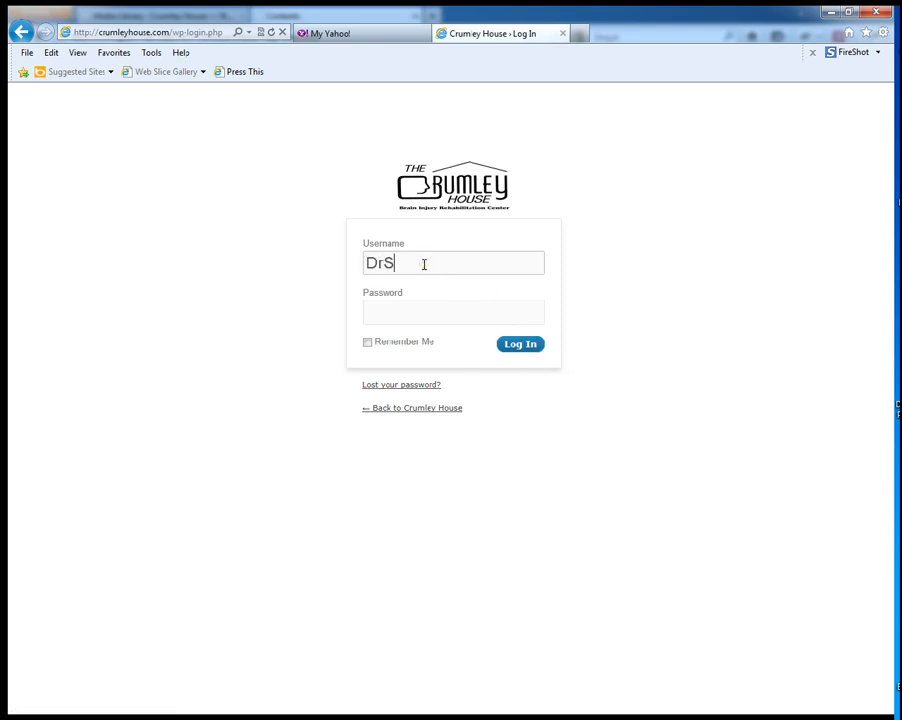
Enter the account password, log in to the site, and decline having the browser remember the password
key("Tab")
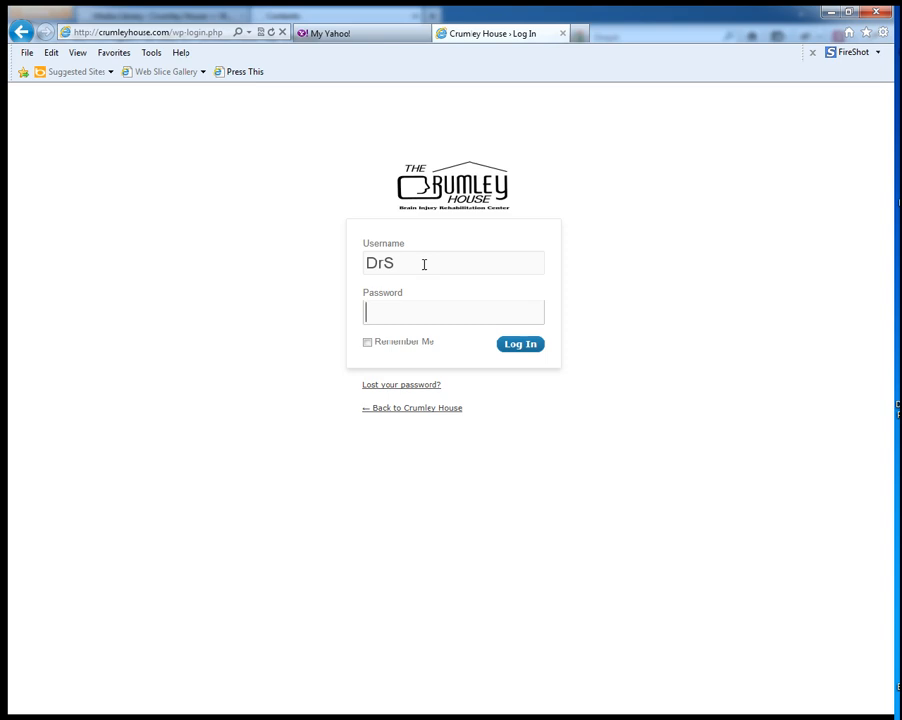
type("•••••••••")
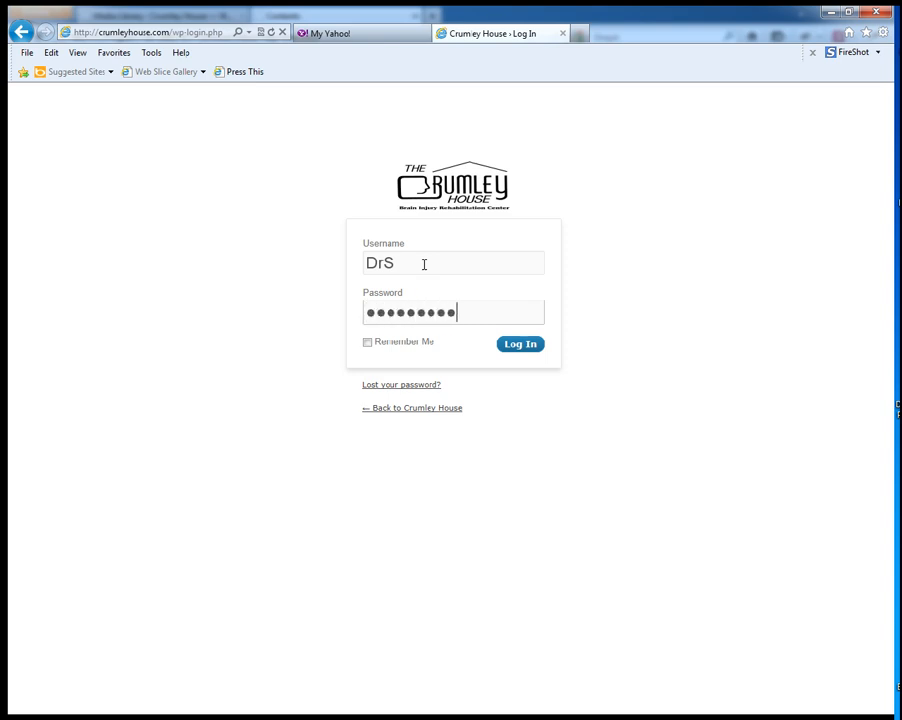
type("•")
key("Return")
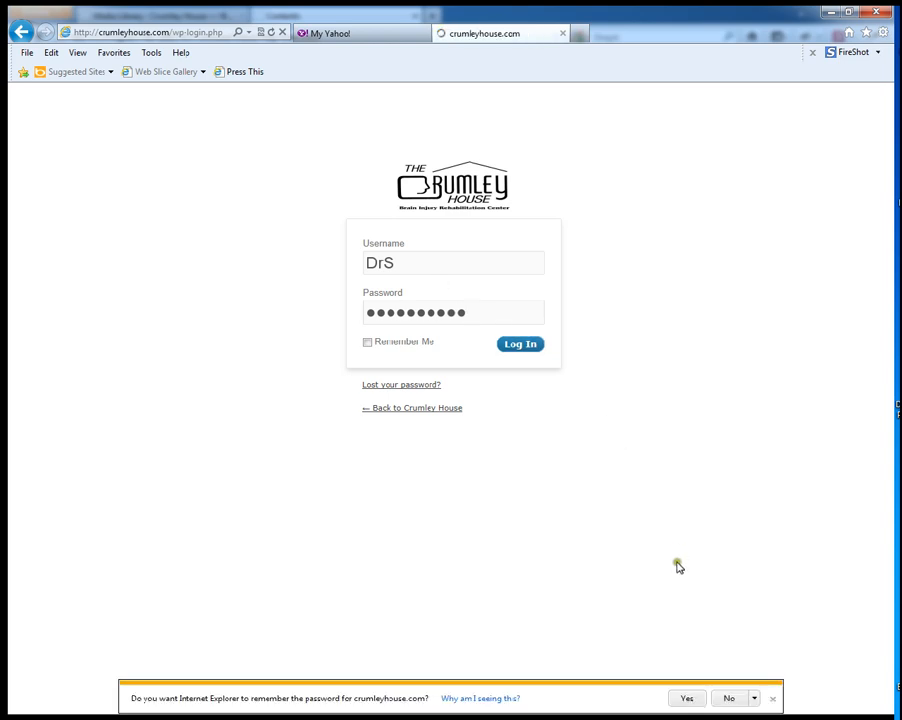
left_click(725, 699)
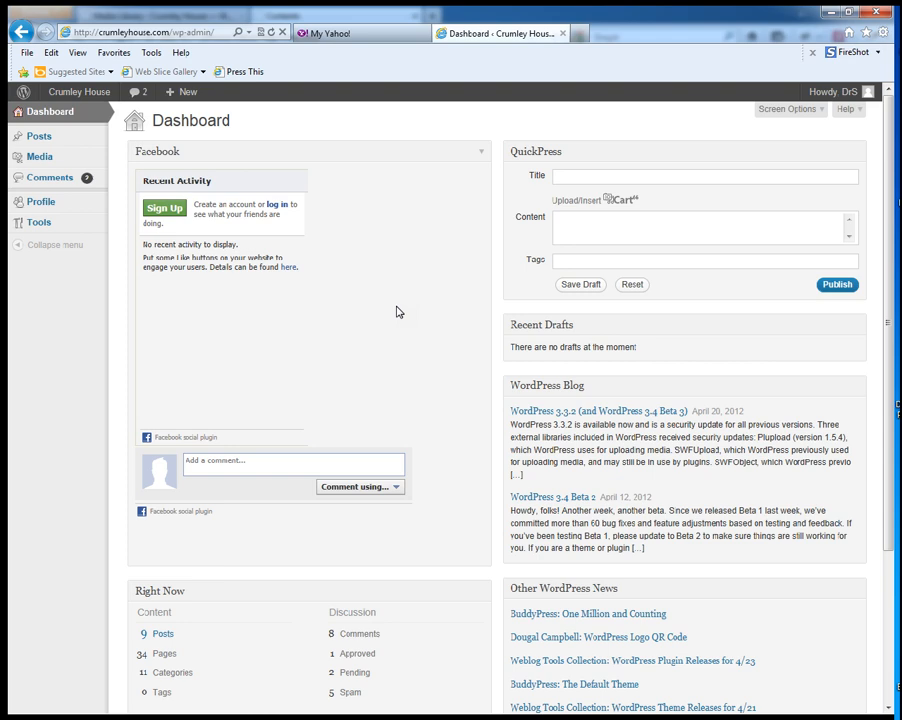
Create a new post titled "Creating a Post with Content Upload"
mouse_move(72, 137)
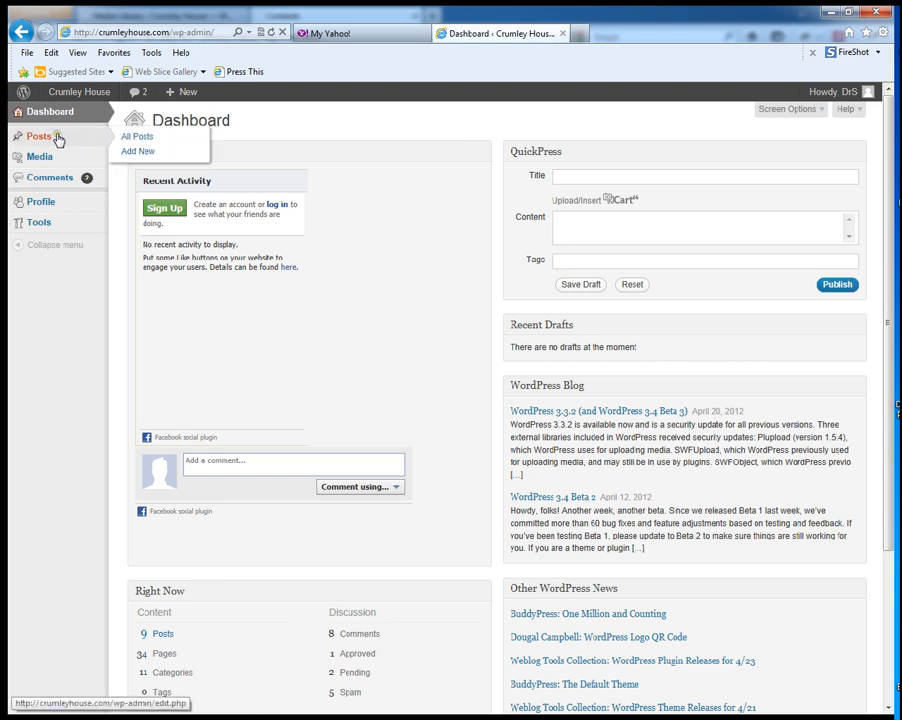
left_click(126, 152)
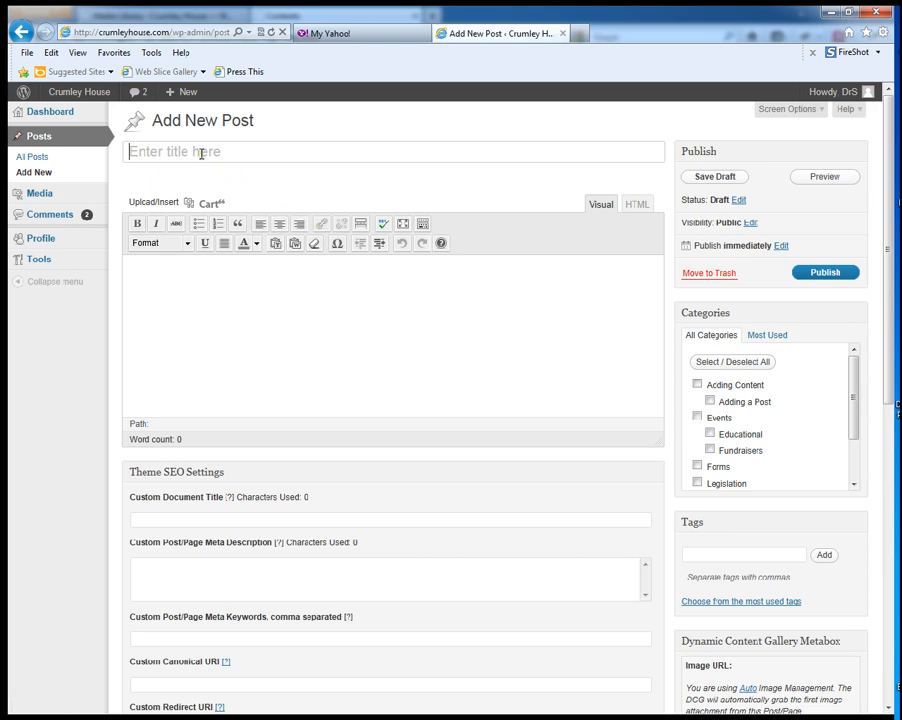
left_click(201, 153)
type("Creating a")
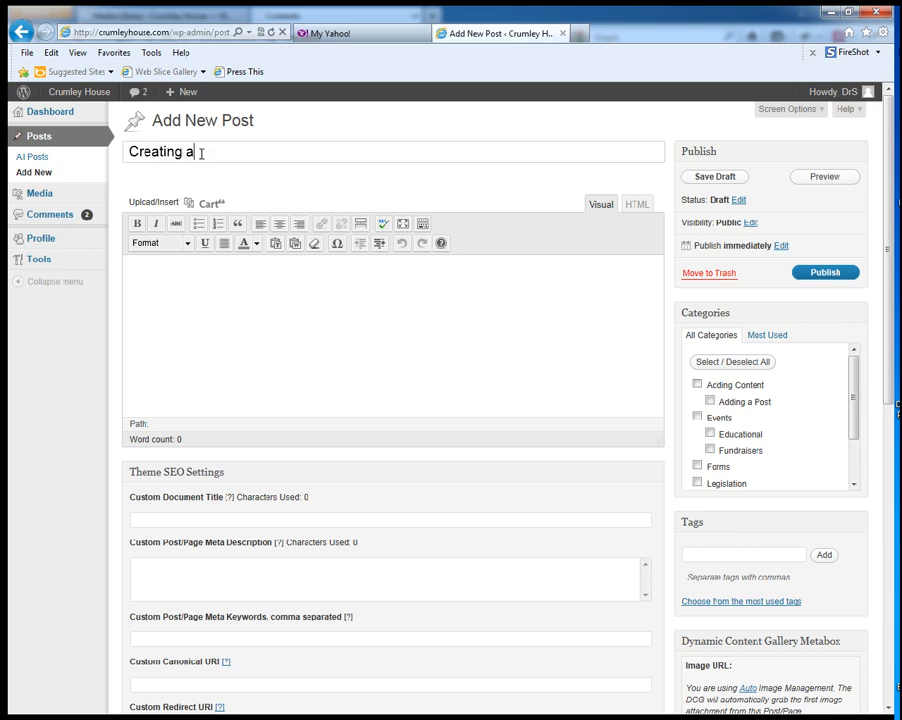
type(" Post with Con")
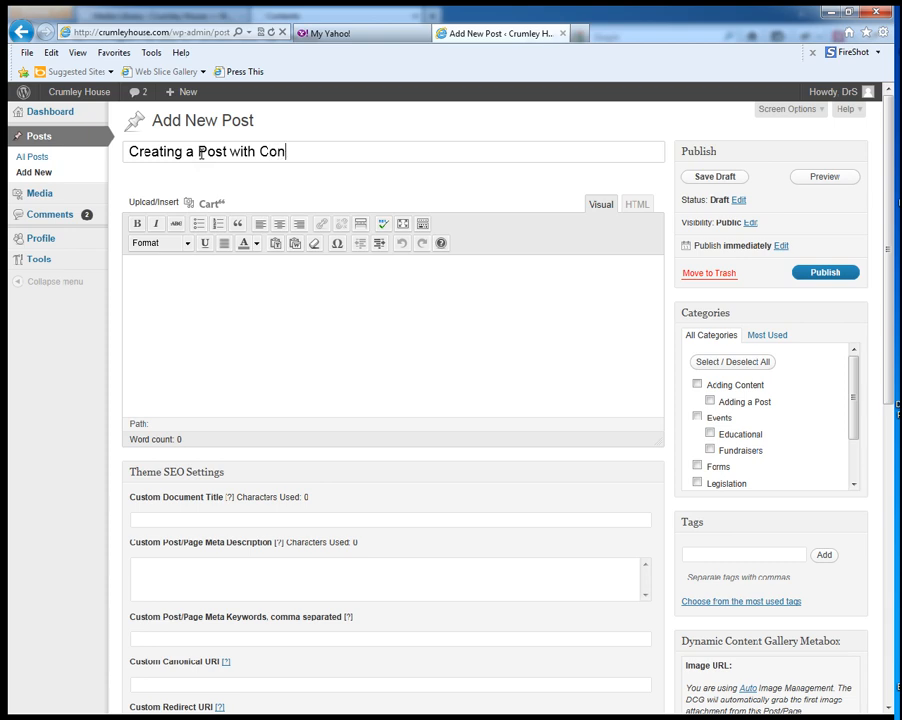
type("tent Upload")
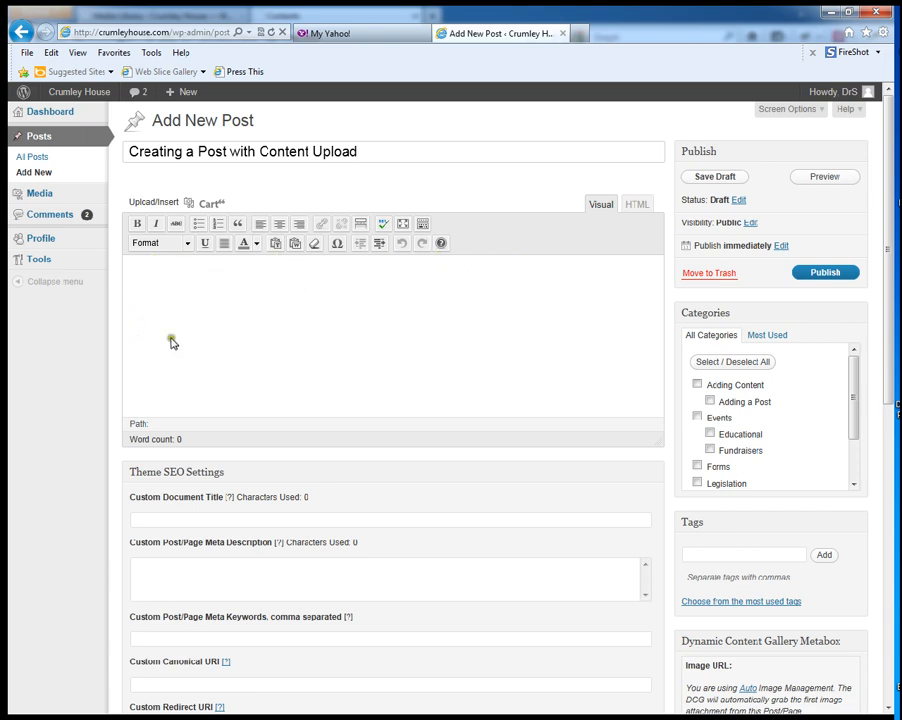
View the post body in HTML mode, return to Visual mode, and toggle the kitchen sink formatting row until it is hidden
left_click(636, 207)
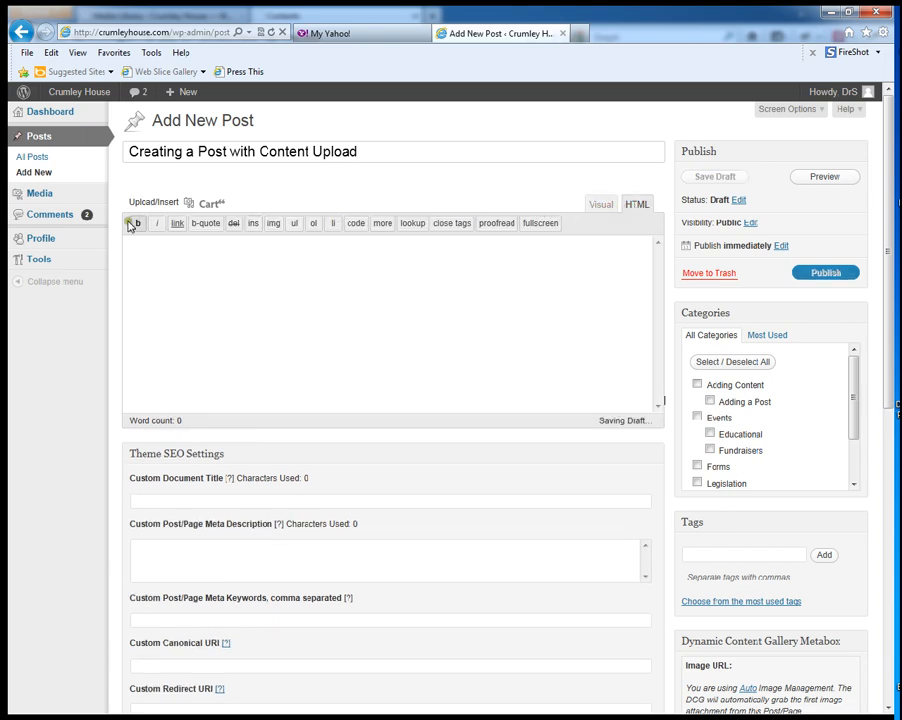
left_click(600, 207)
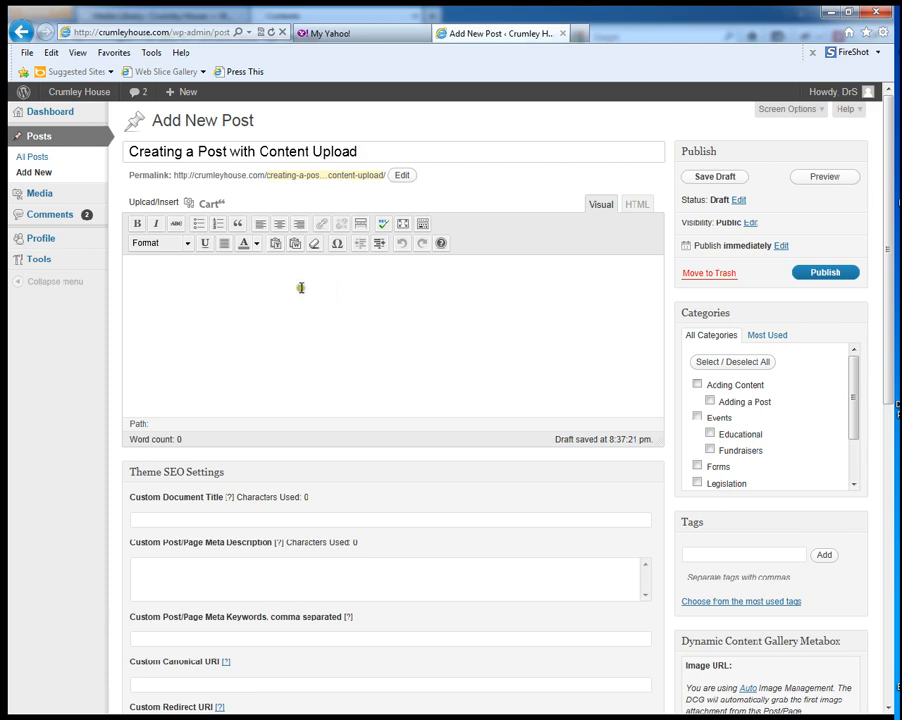
left_click(421, 225)
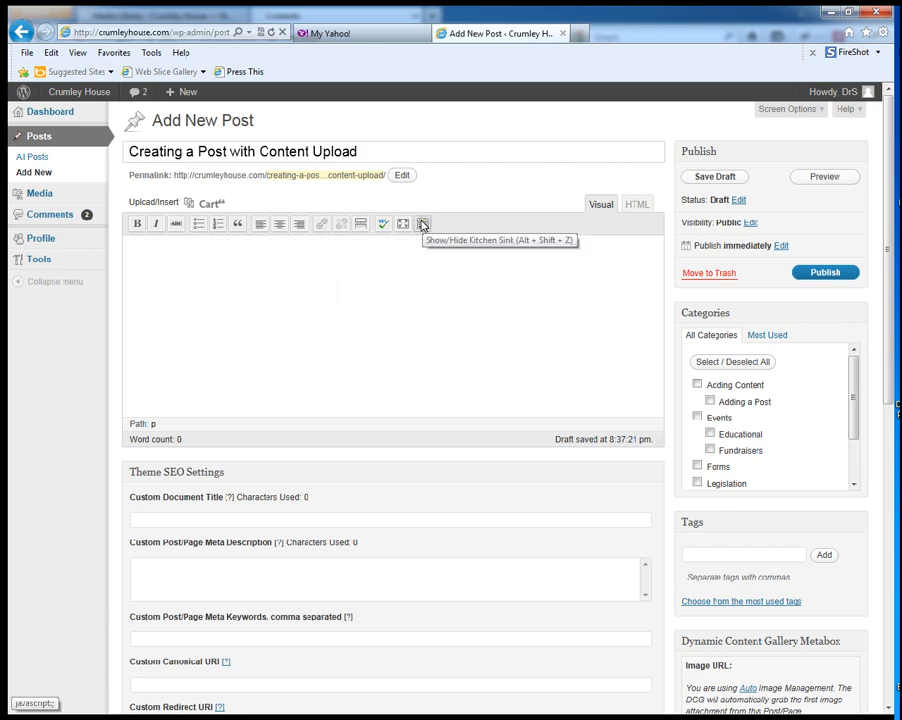
left_click(421, 225)
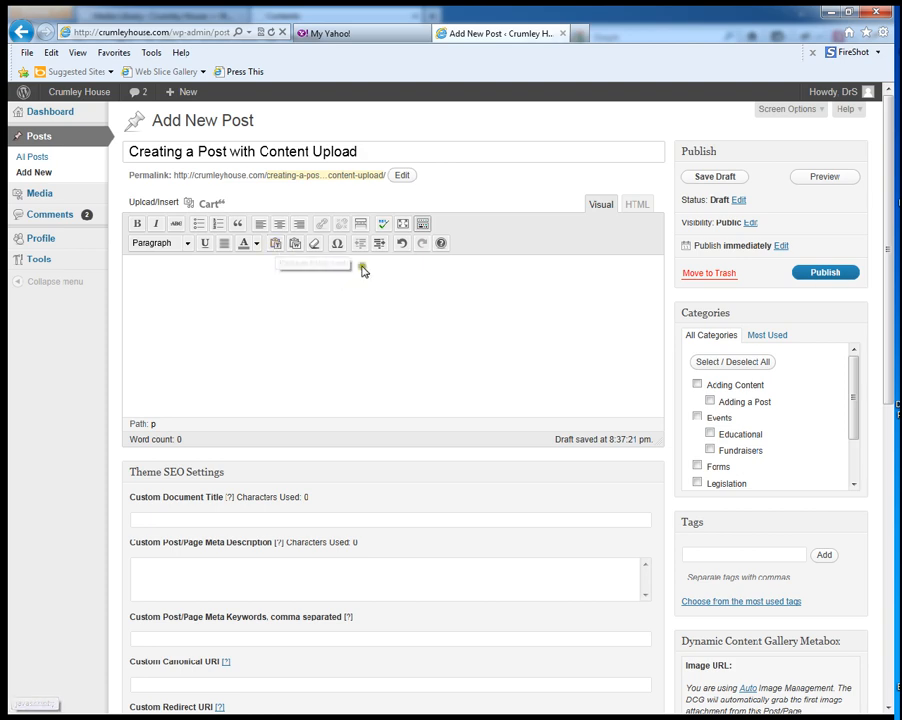
left_click(422, 223)
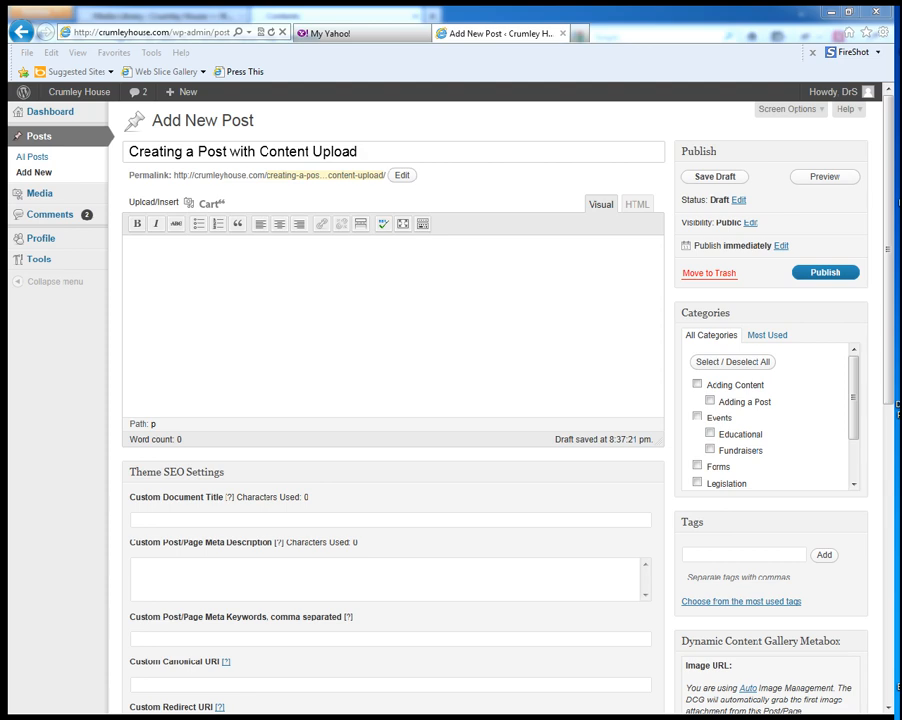
Paste the introductory paragraph about encouraging authors to add website content into the post body, and start a new line below it
left_click(132, 245)
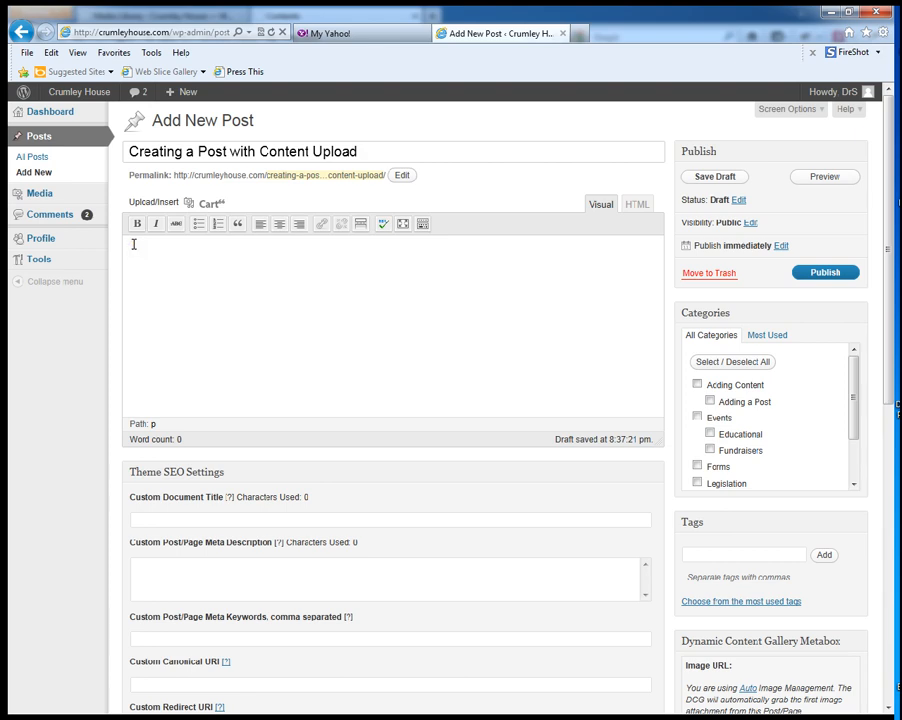
right_click(133, 245)
left_click(163, 306)
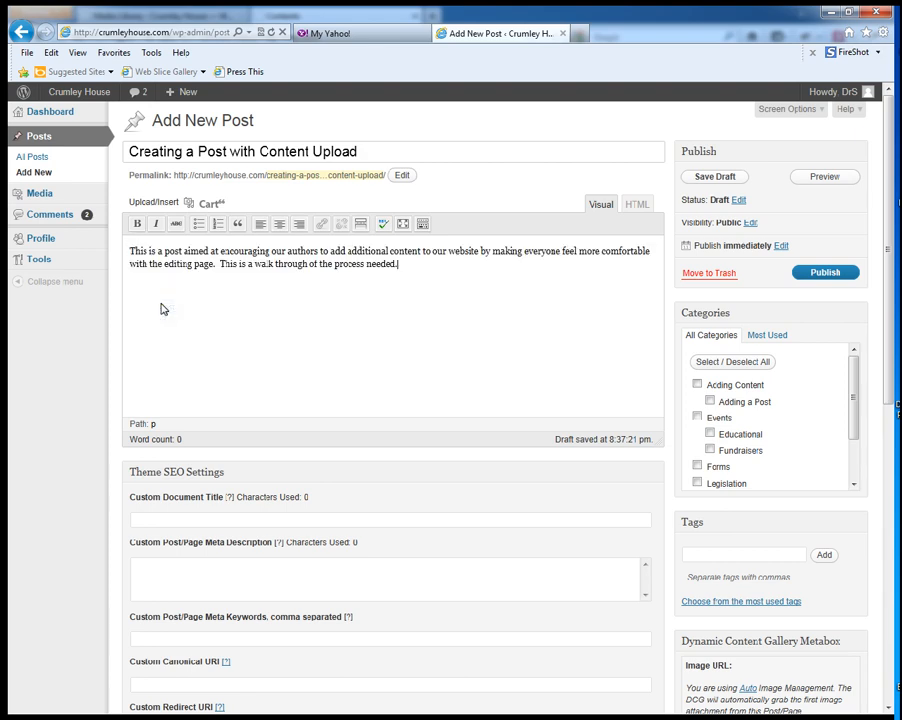
left_click(501, 326)
key("Return")
Upload the image CH1MainPageSign650 from the 650 folder inside screenshots and insert it full size below the introductory paragraph
left_click(140, 204)
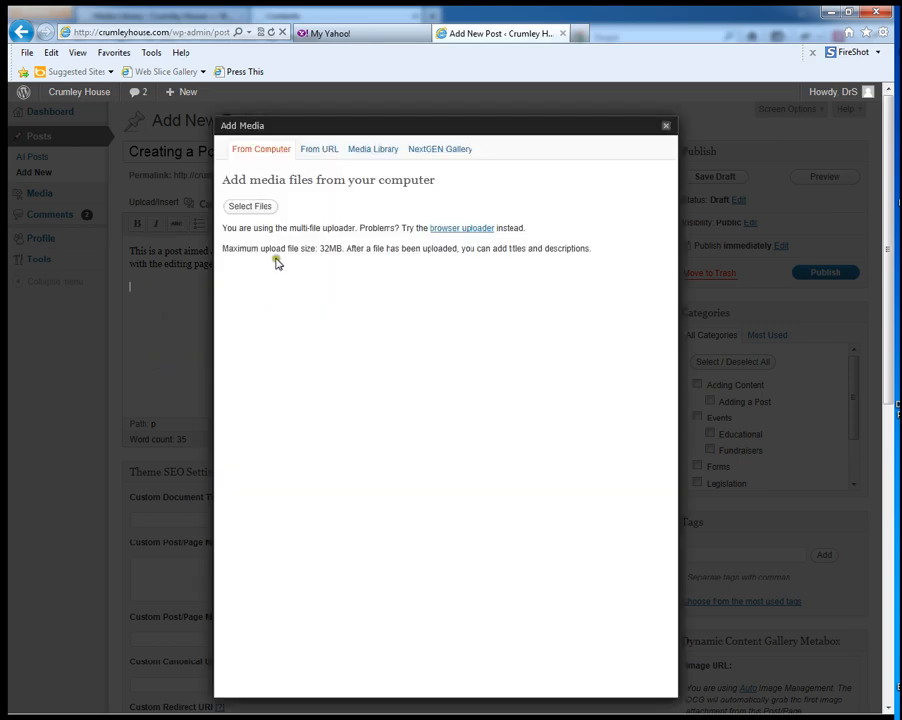
left_click(248, 208)
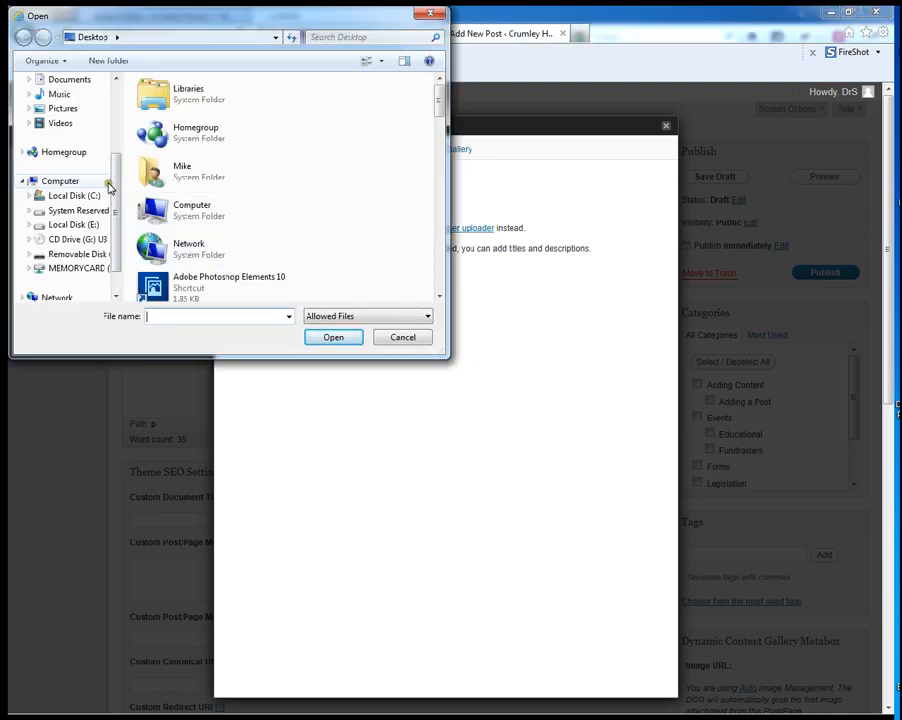
scroll(82, 133, "up", 3)
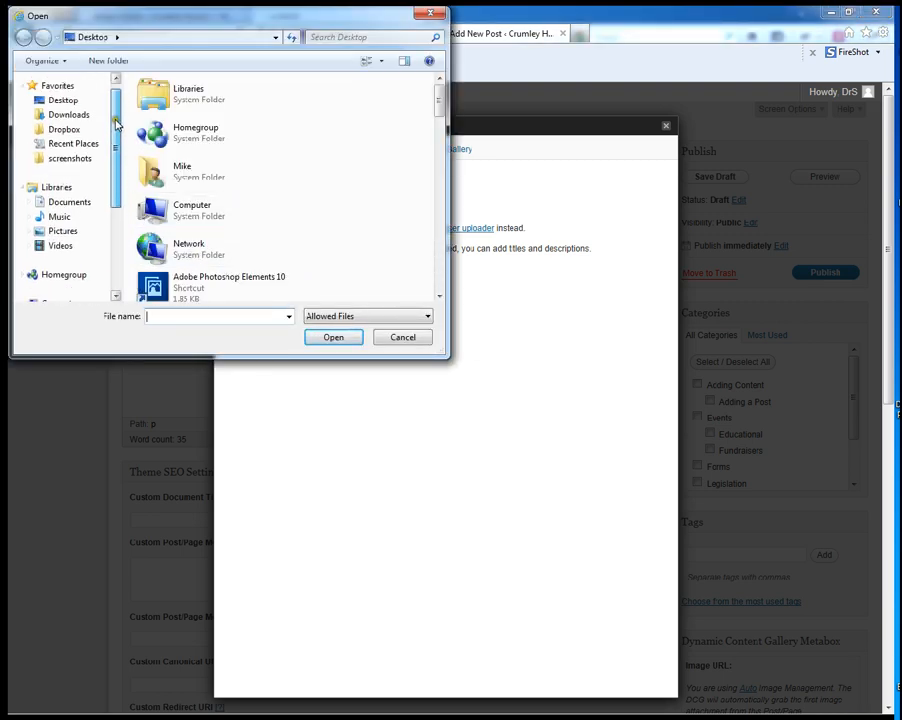
left_click(68, 158)
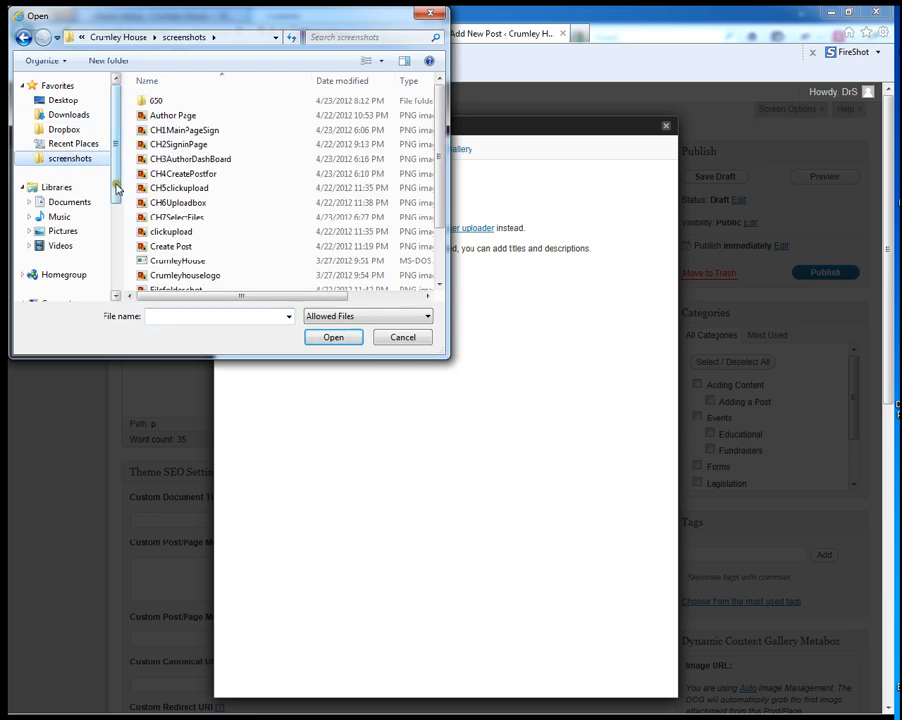
double_click(156, 102)
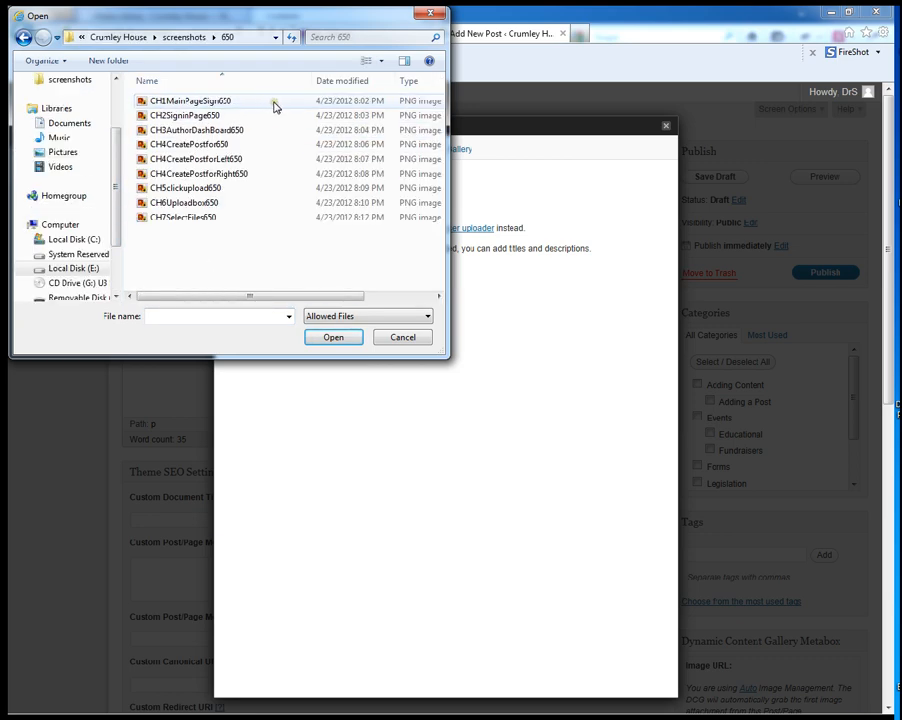
left_click(155, 103)
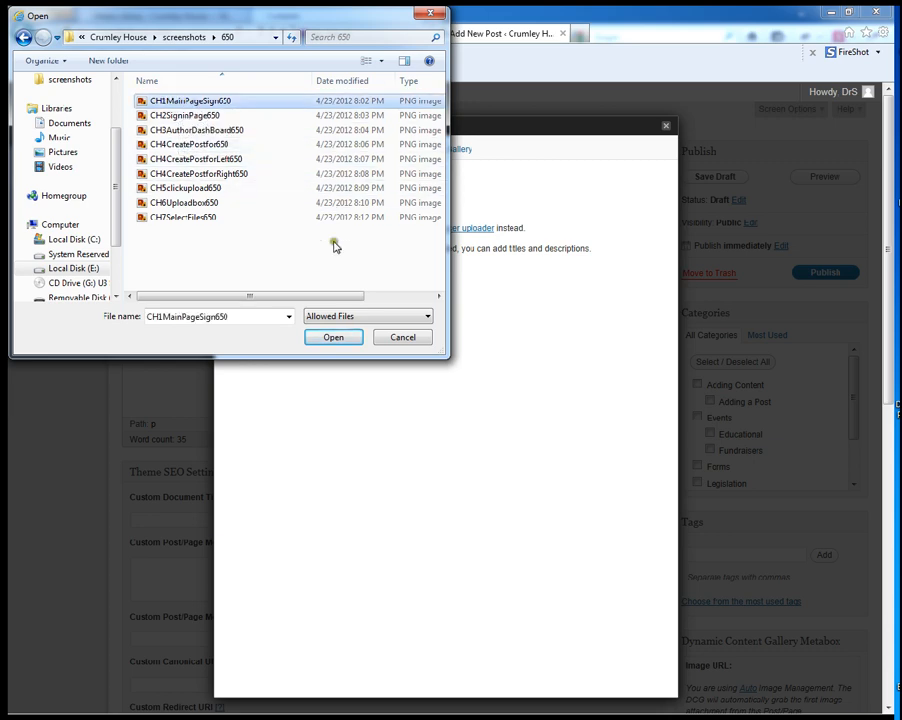
left_click(331, 338)
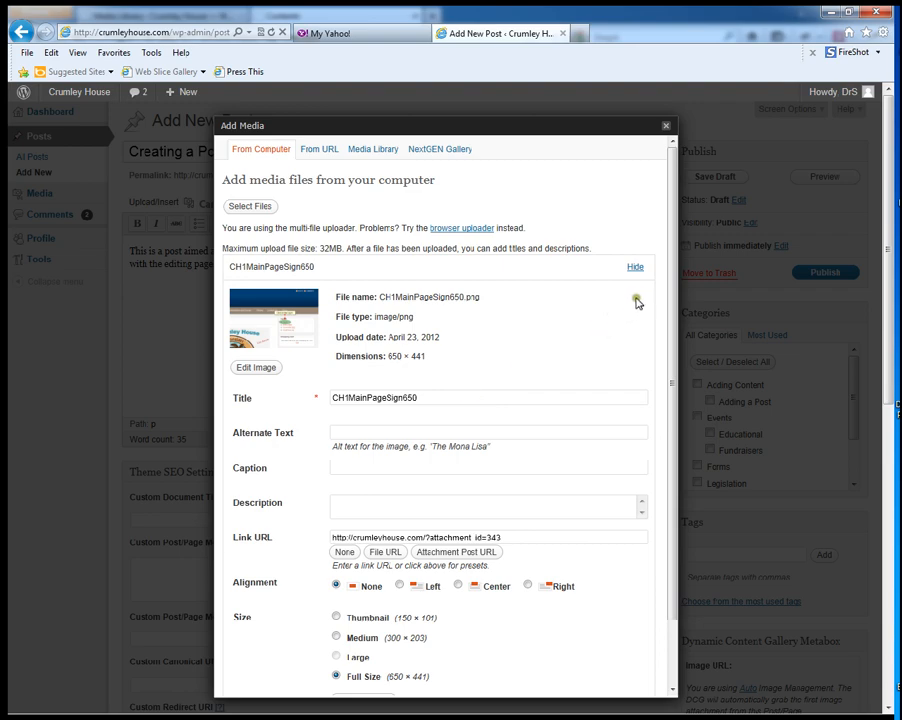
left_click_drag(670, 260, 666, 358)
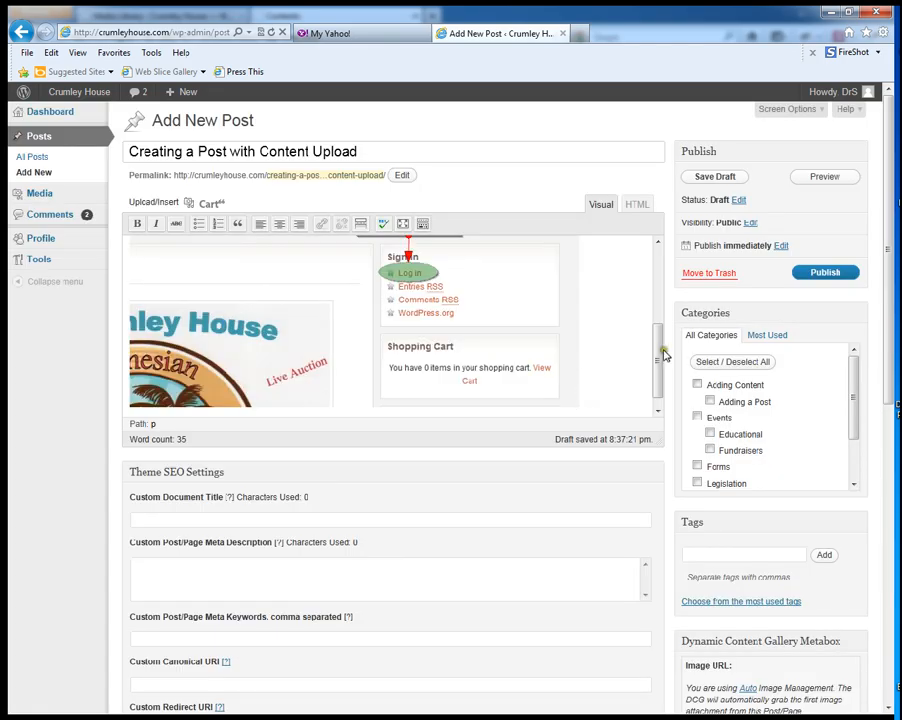
Paste the line "Find the sign in, and Click on the Log In region." between the introductory paragraph and the image
left_click_drag(654, 356, 636, 382)
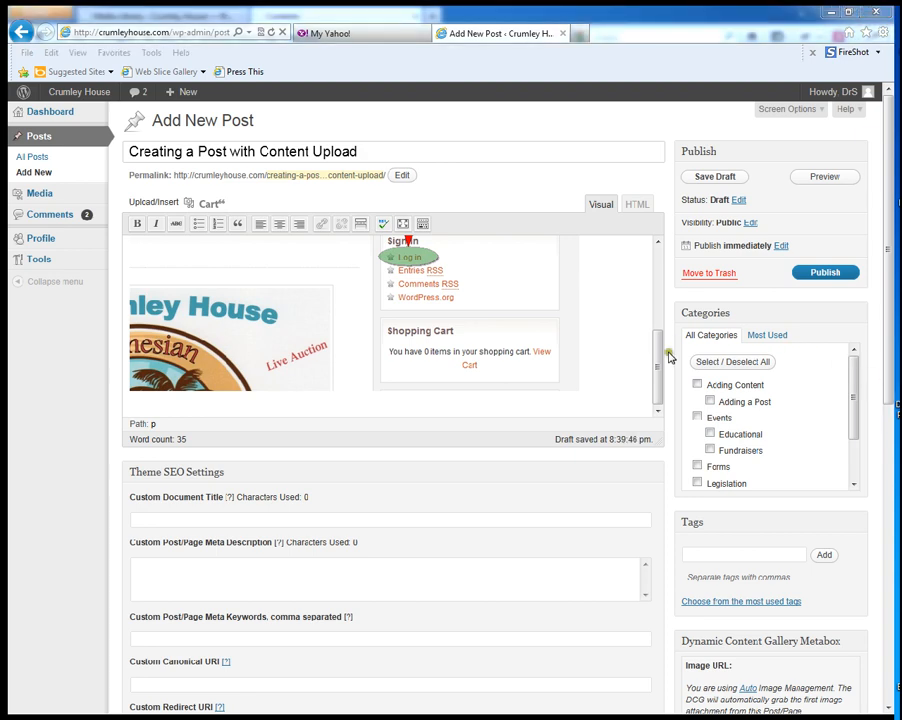
left_click_drag(654, 362, 647, 254)
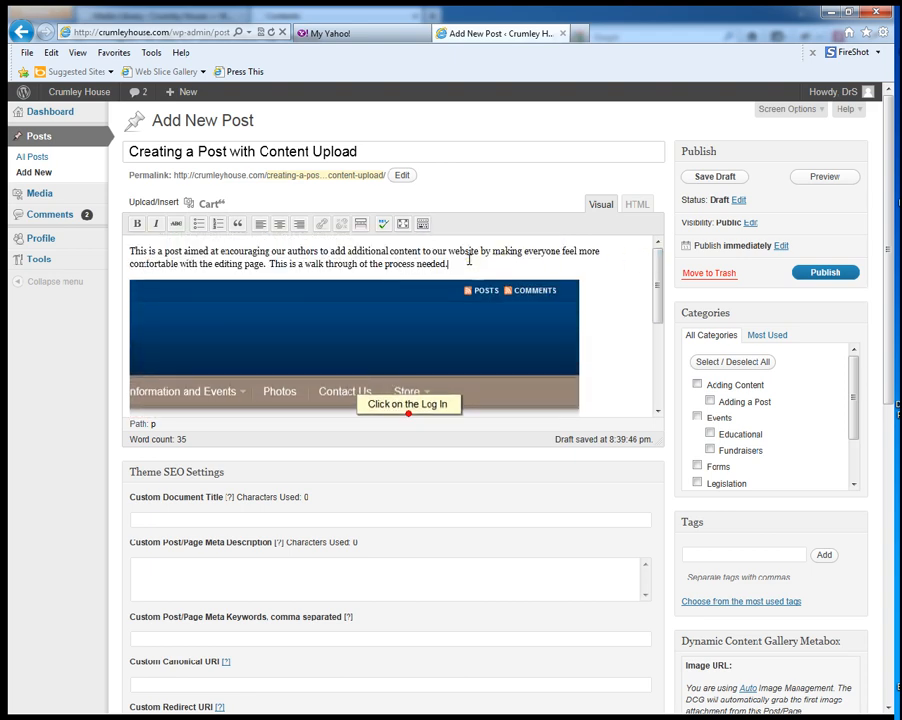
key("Return")
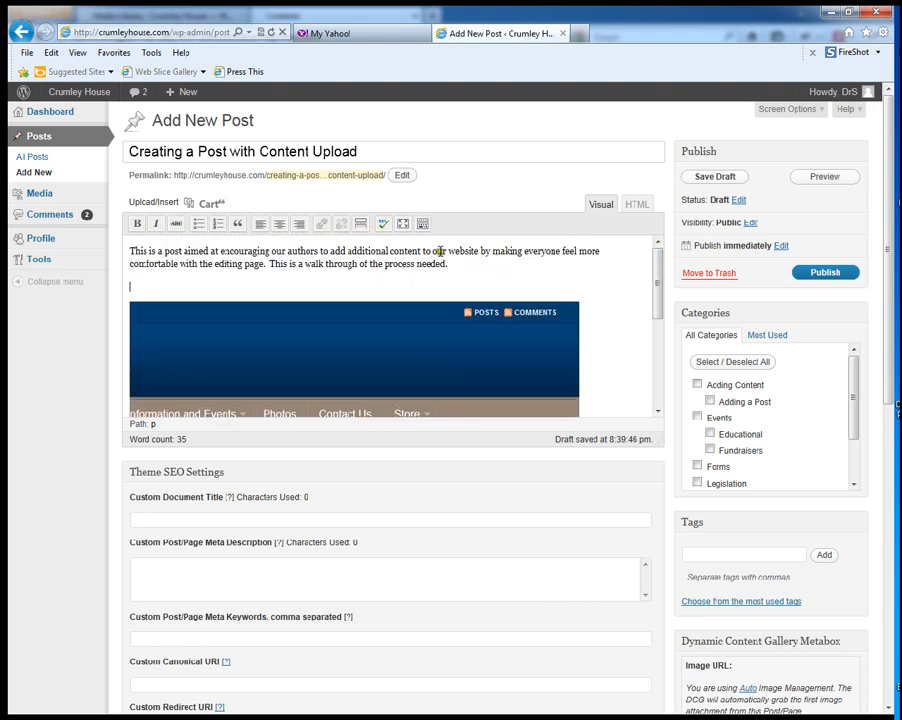
right_click(149, 285)
left_click(184, 344)
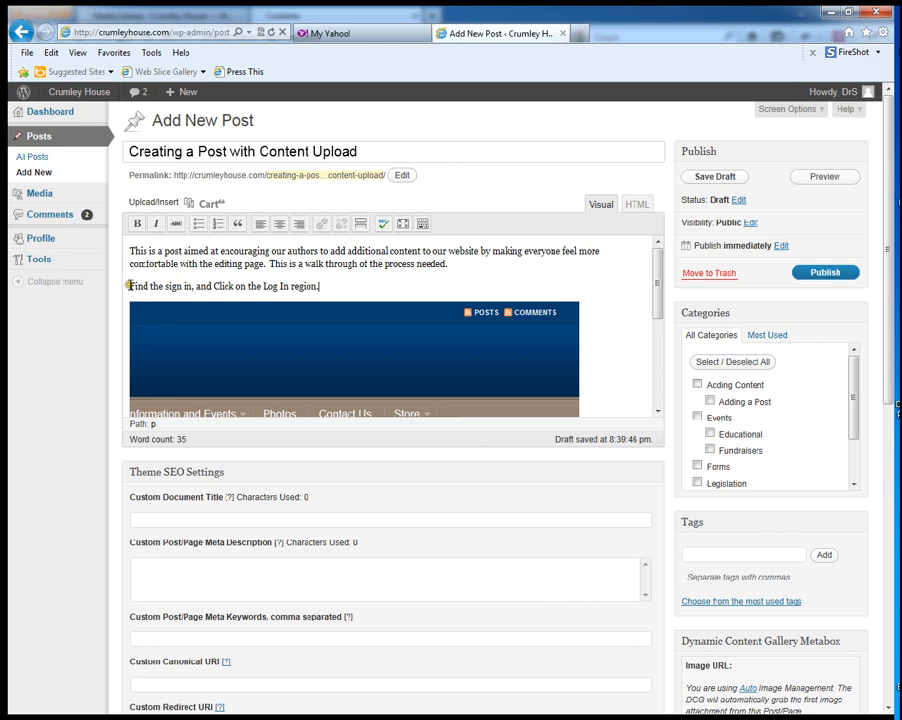
Format the sign-in instruction above the image as a numbered list item and make its text bold
left_click(198, 222)
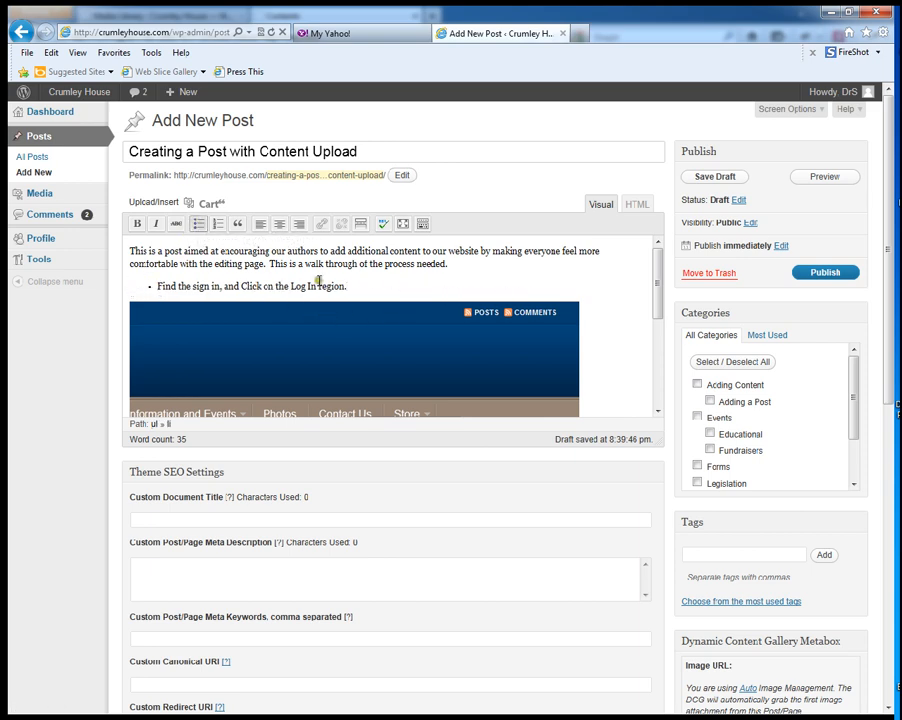
left_click(217, 223)
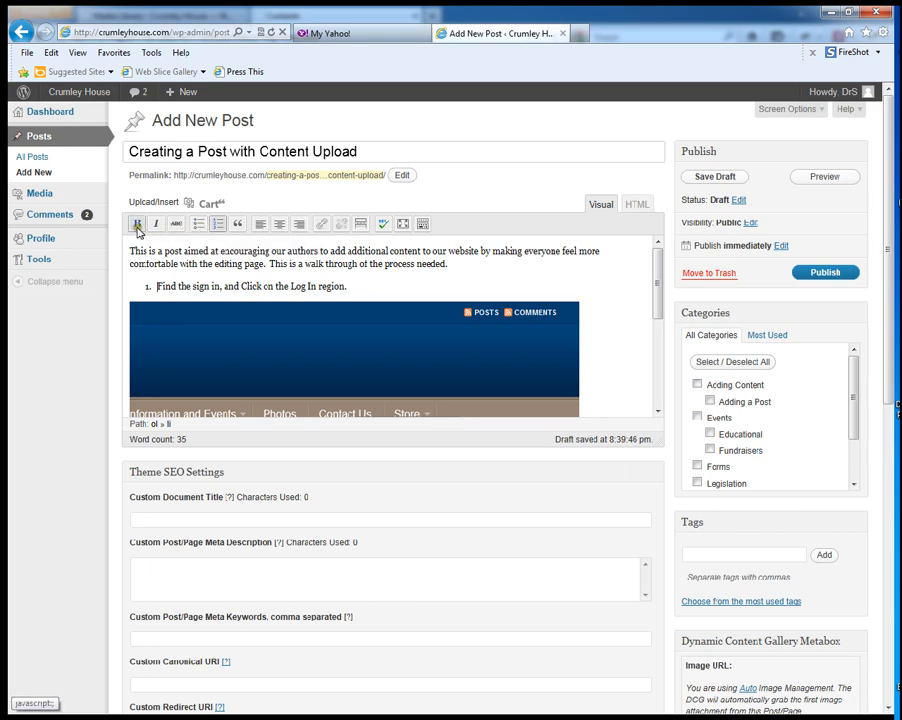
left_click_drag(155, 286, 388, 284)
key("ctrl+c")
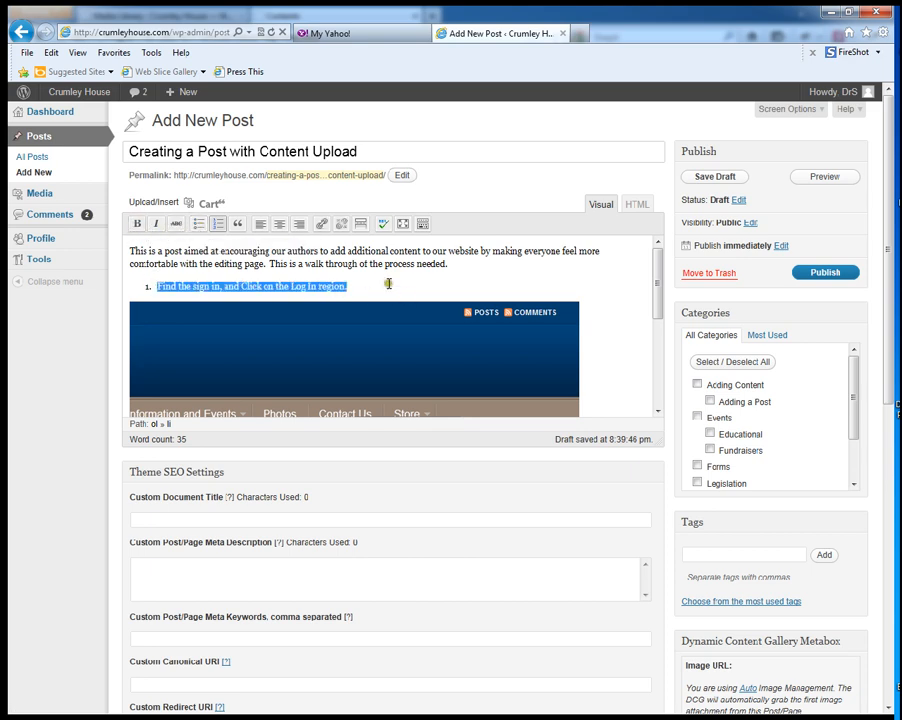
left_click(137, 223)
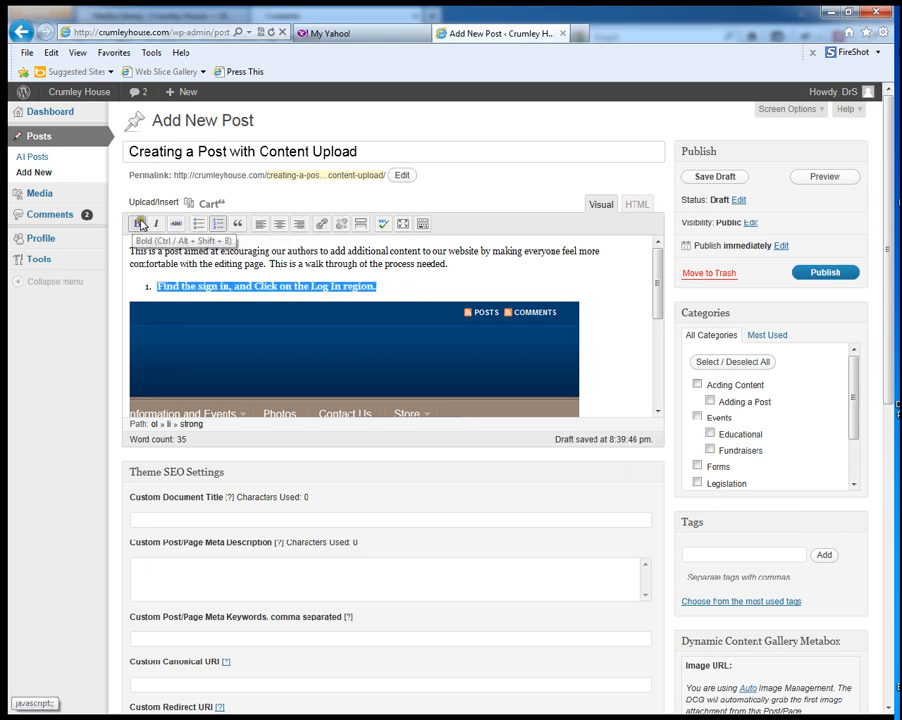
left_click(511, 263)
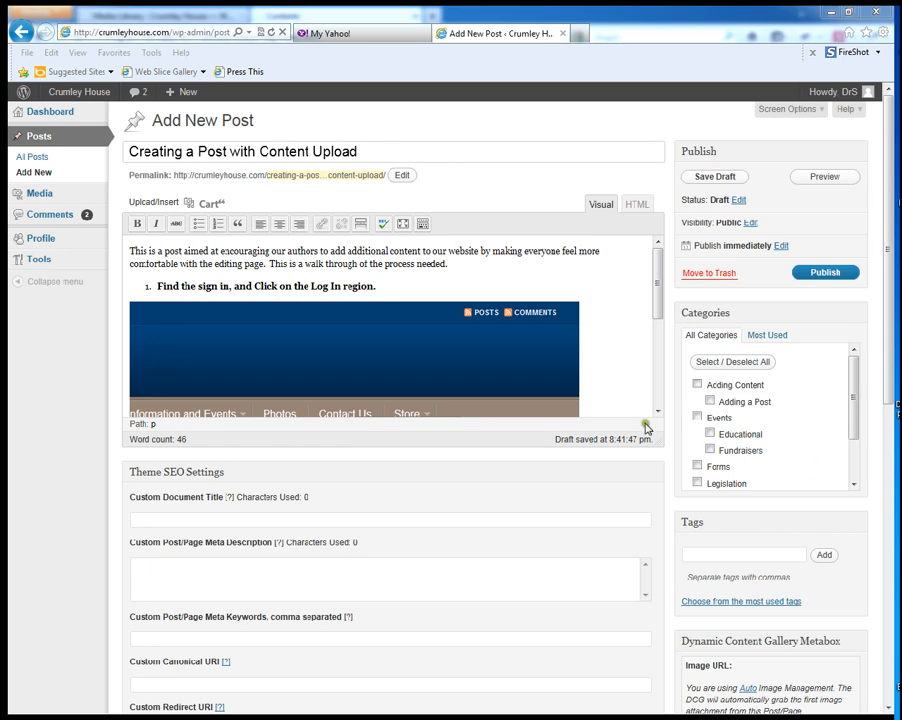
left_click_drag(657, 285, 650, 395)
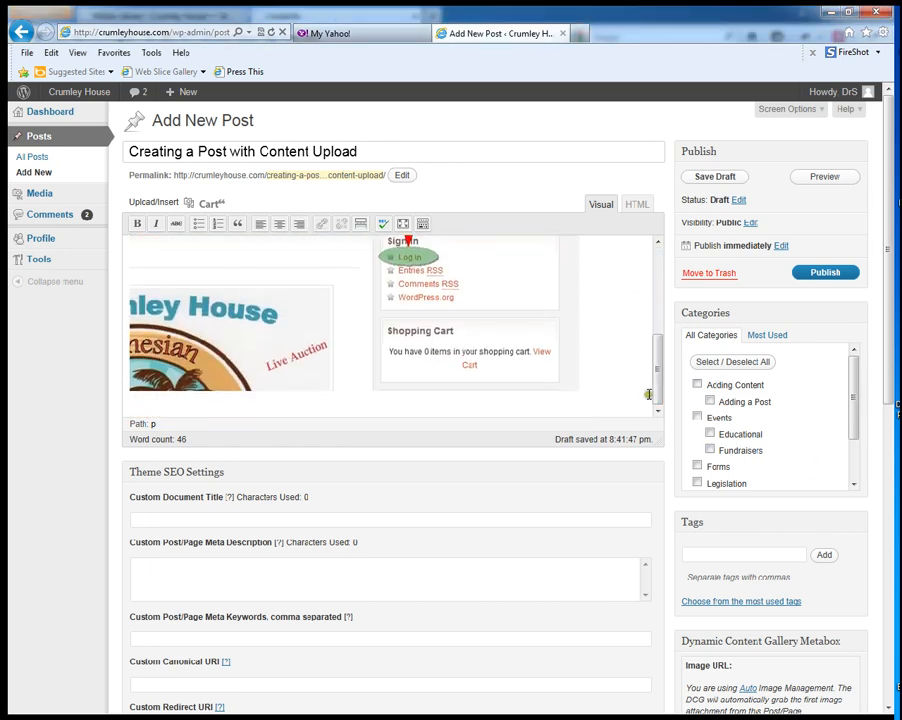
scroll(586, 380, "up", 3)
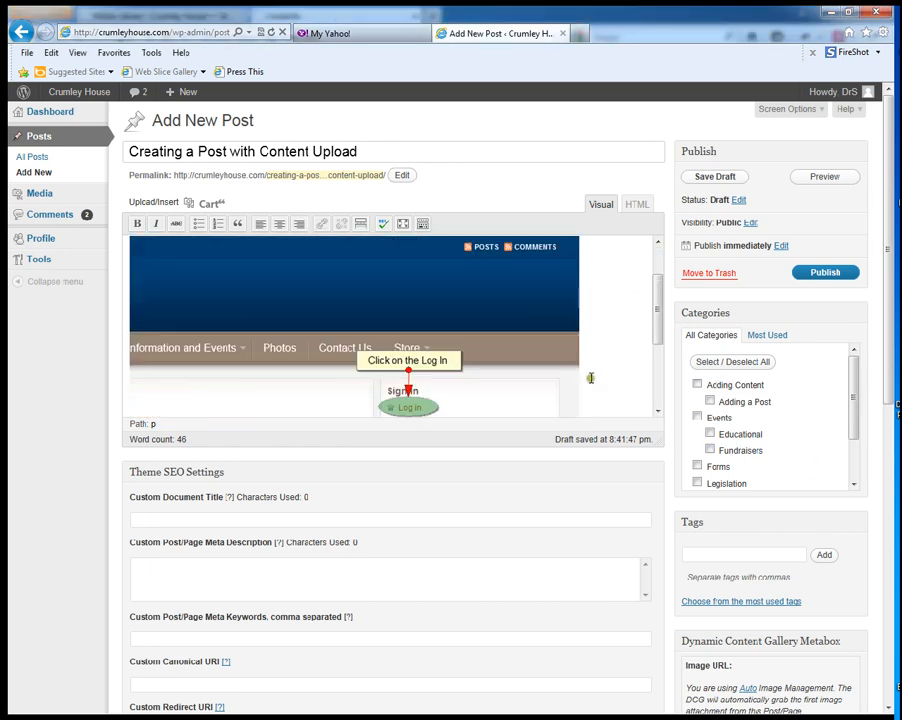
Paste the line "Find the sign in, and Click on the Log In region." on a new line below the main page image
scroll(650, 346, "down", 3)
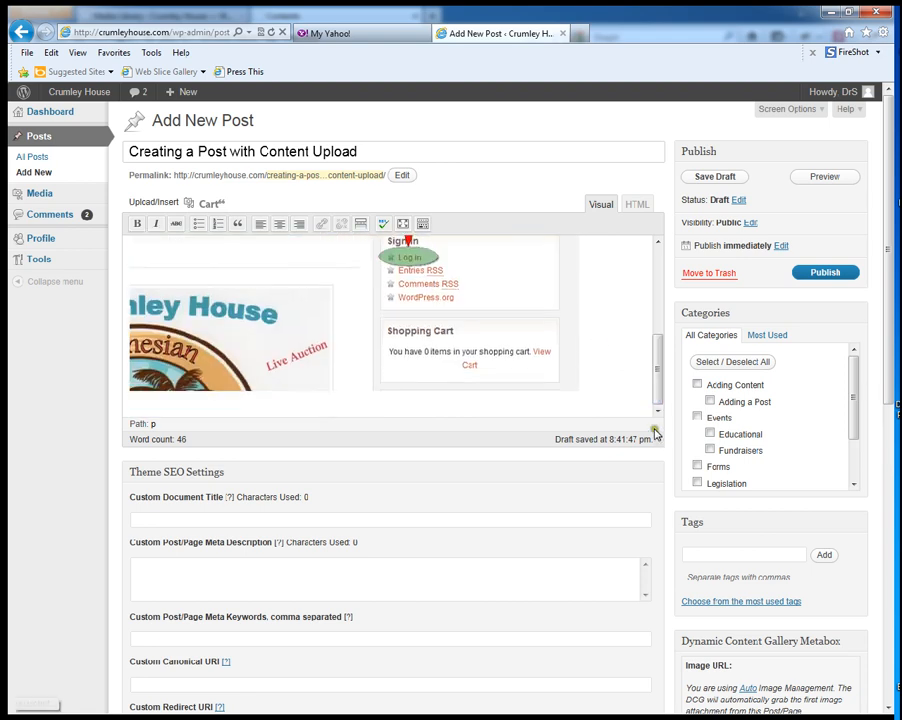
scroll(582, 382, "up", 3)
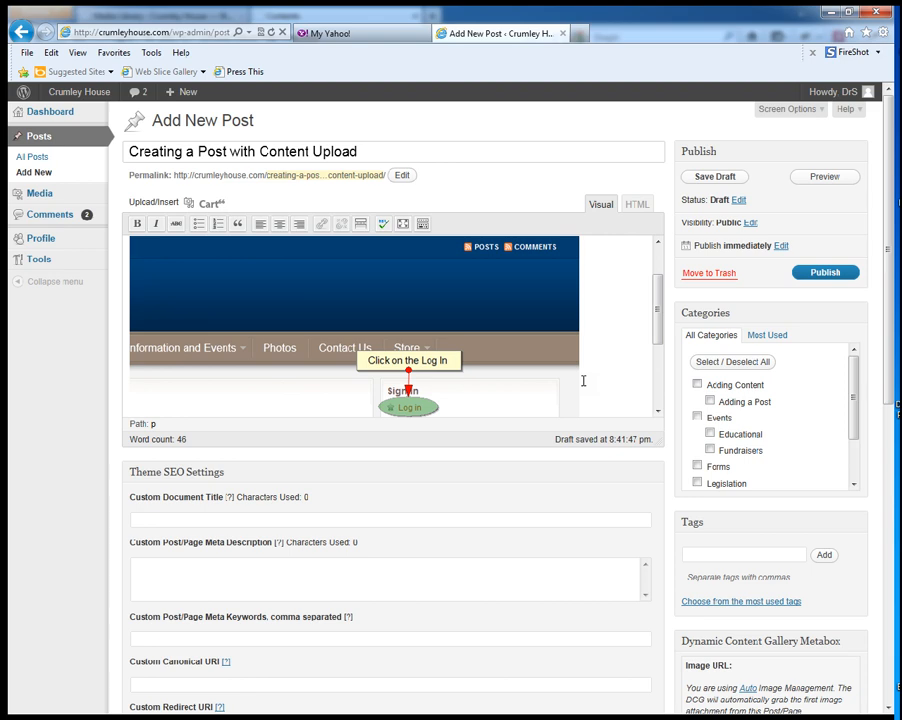
scroll(583, 380, "down", 3)
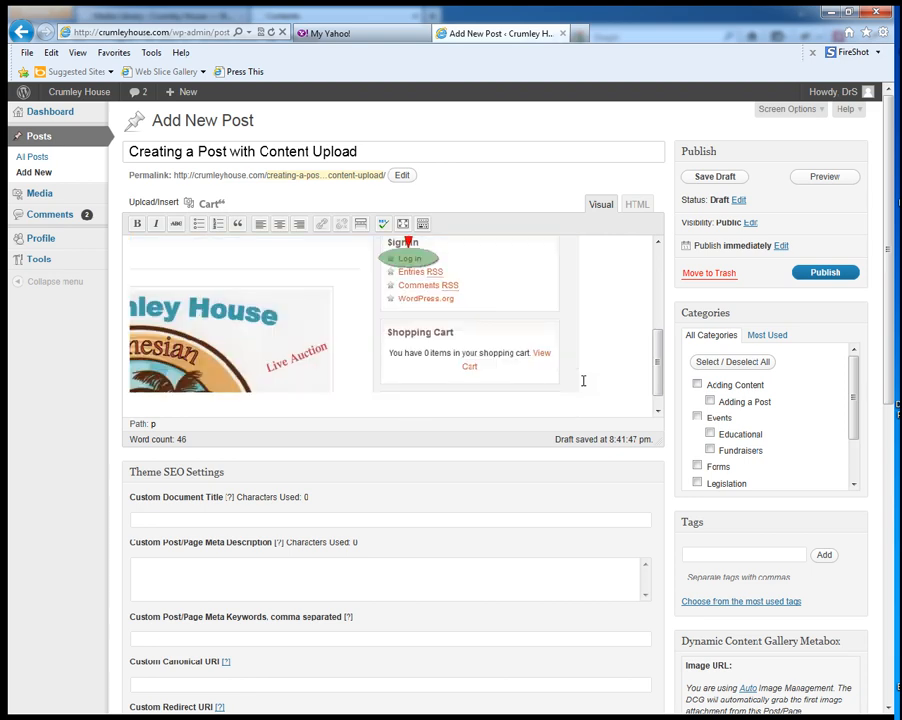
key("Return")
left_click(583, 380)
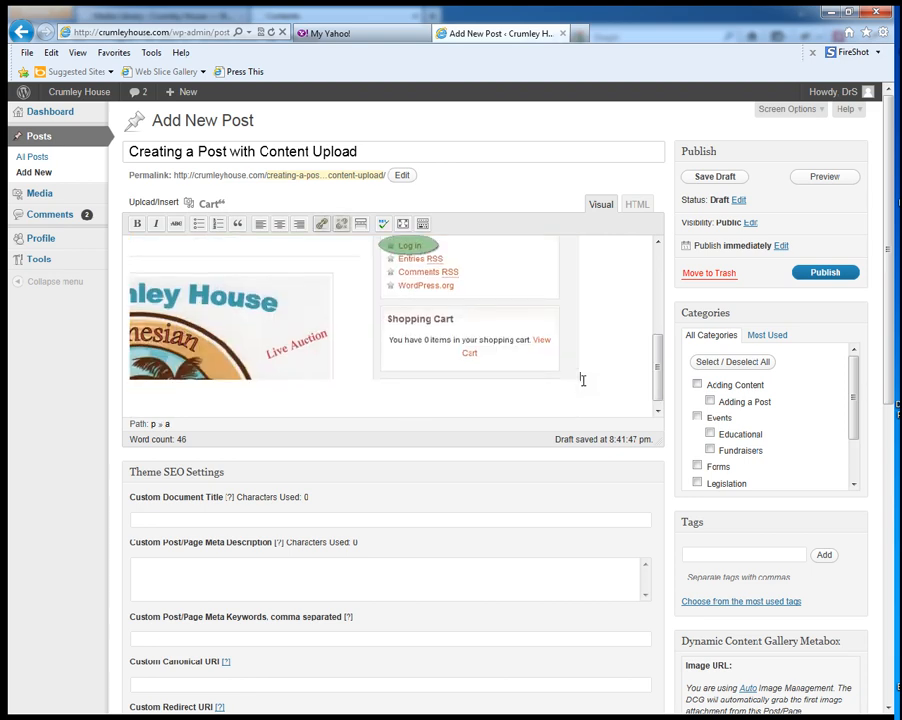
left_click(455, 403)
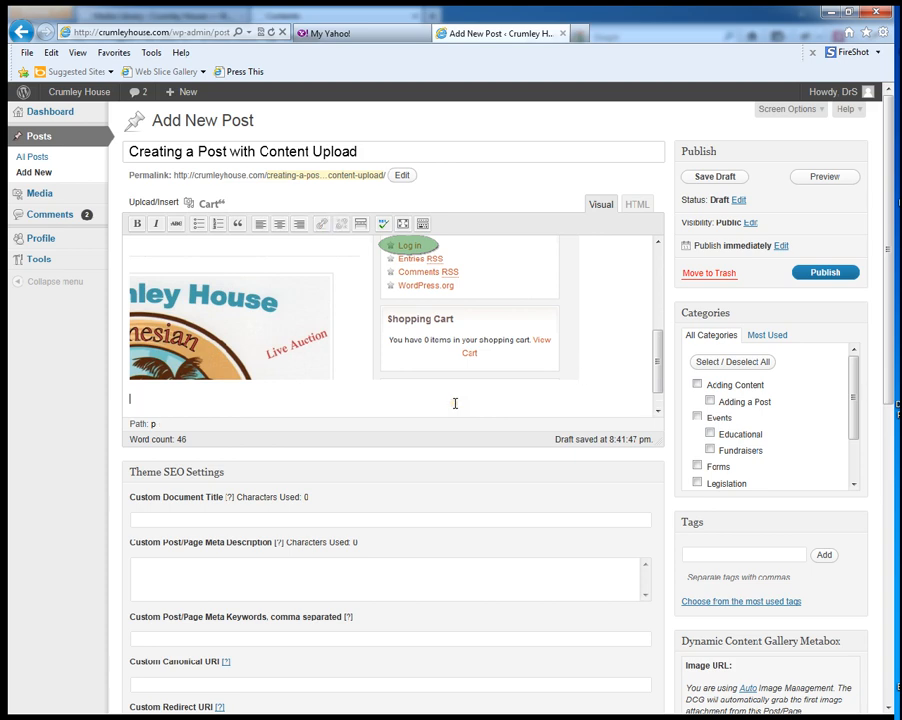
right_click(157, 400)
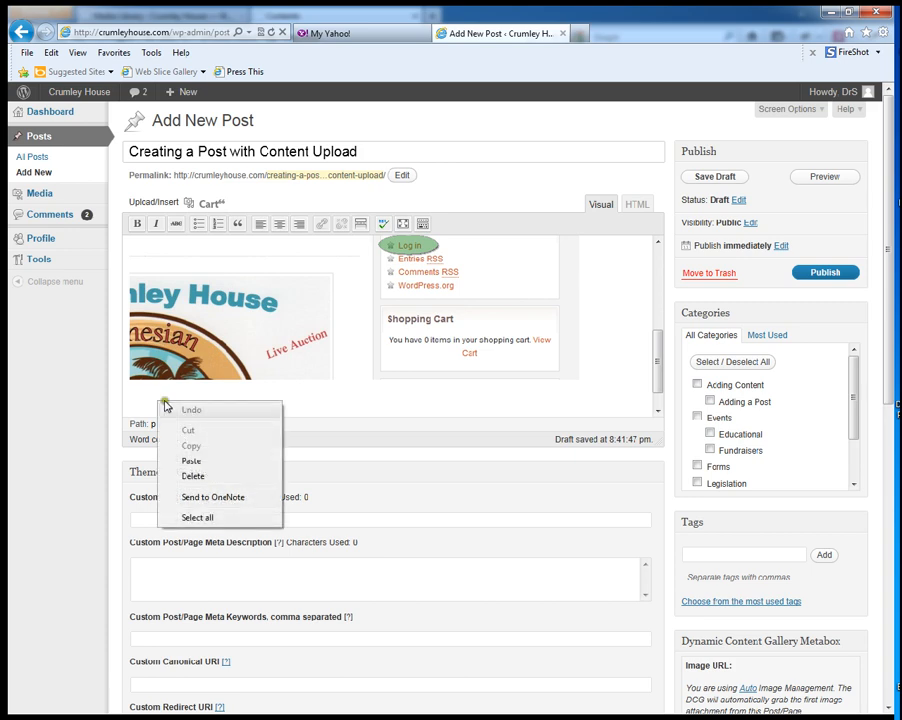
left_click(197, 462)
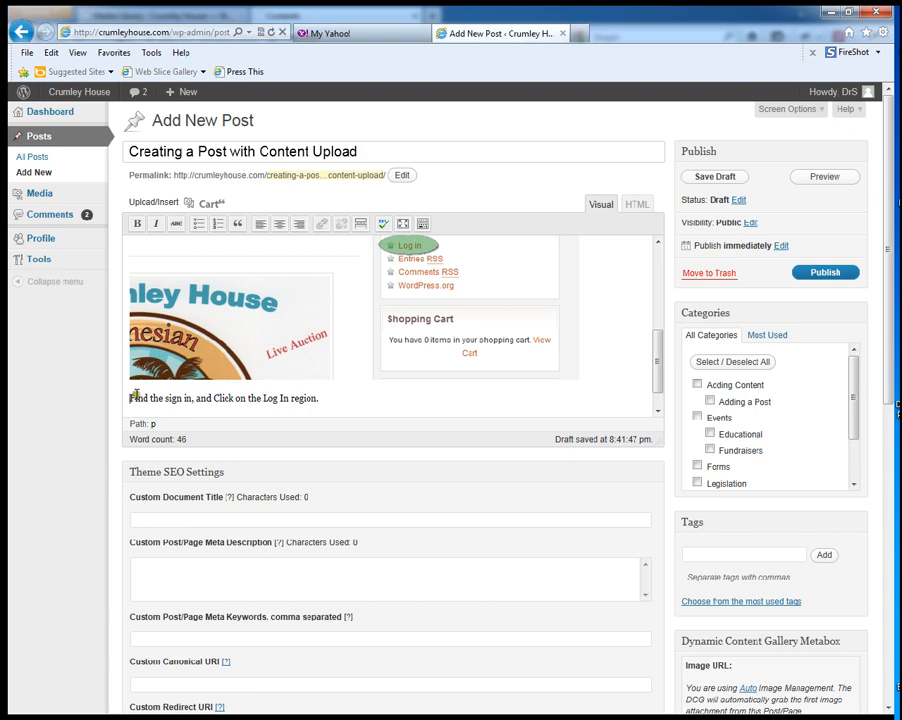
Format the pasted sign-in line below the main page image as a numbered list item and make its text bold
left_click(218, 224)
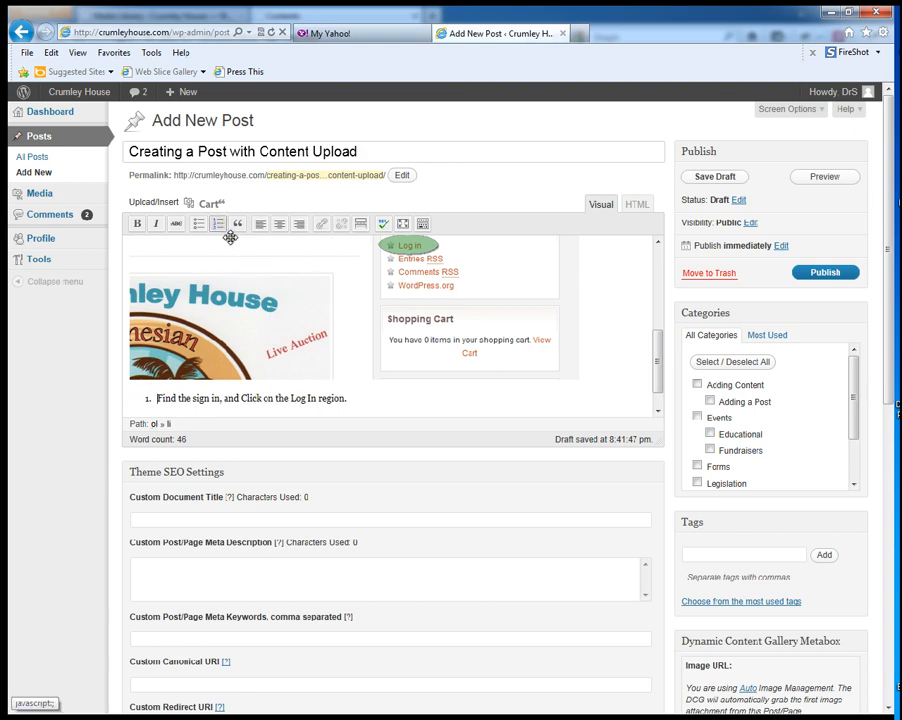
left_click_drag(345, 397, 143, 398)
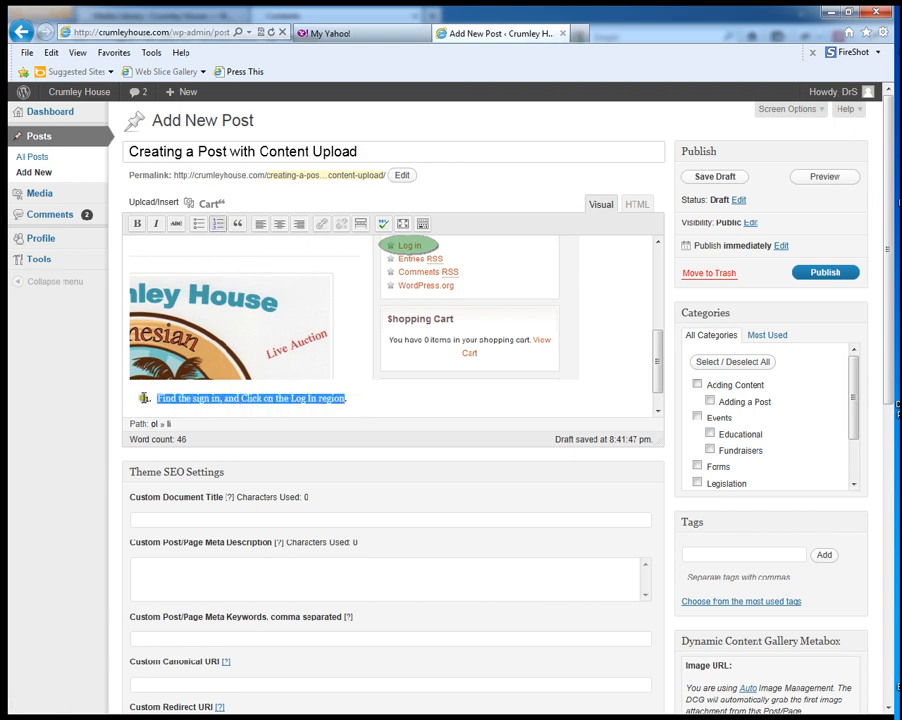
left_click(349, 397)
left_click_drag(349, 398, 156, 393)
left_click(136, 223)
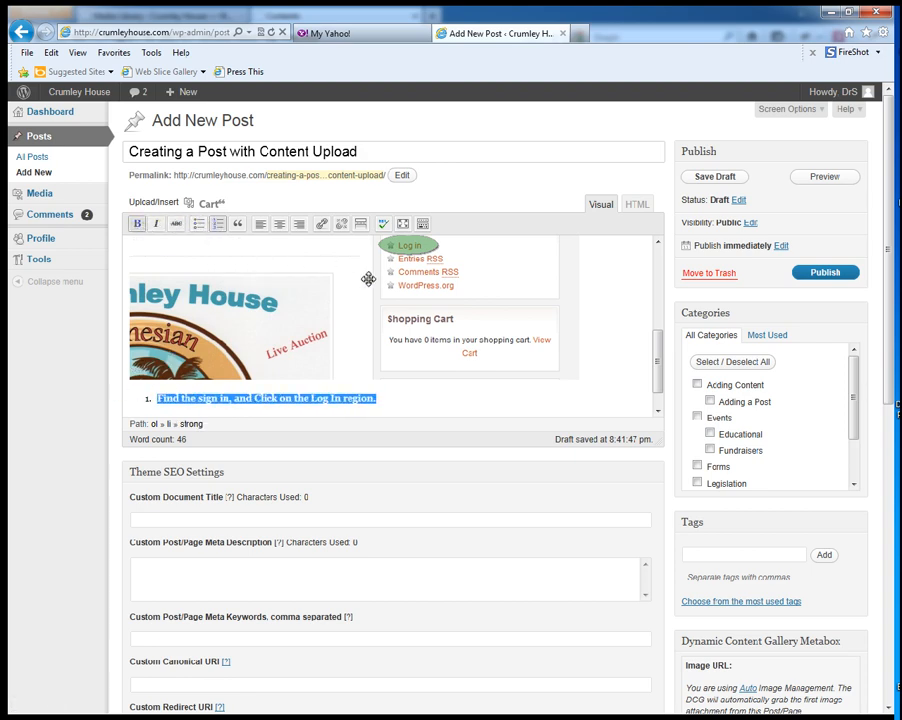
left_click_drag(655, 361, 656, 381)
left_click(416, 370)
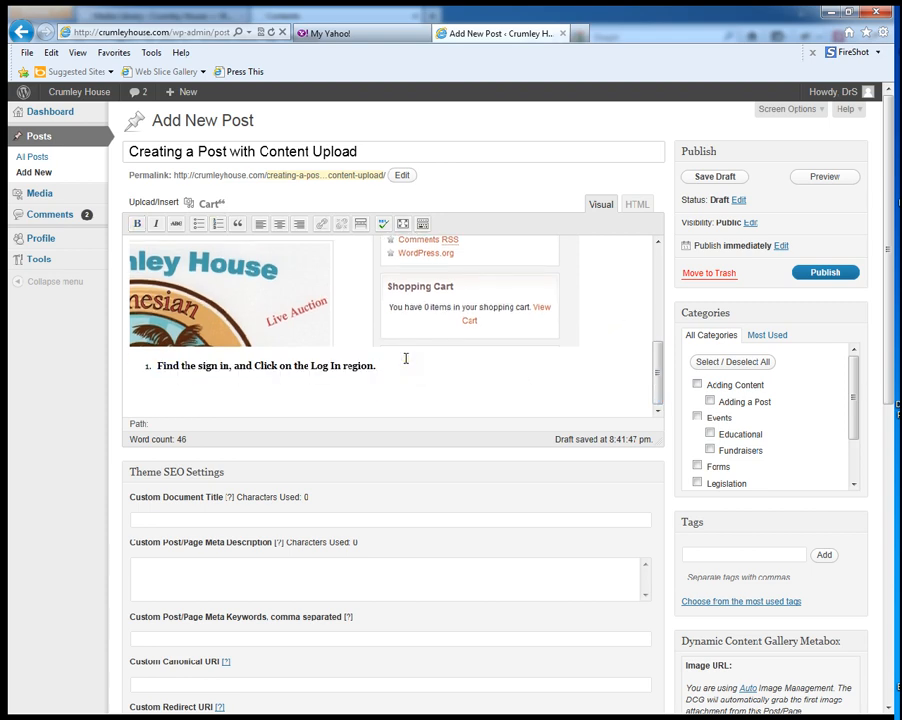
Upload CH2SigninPage650 from the 650 folder inside screenshots, insert it below the second numbered instruction, and start a new line under it
key("Return")
key("Return")
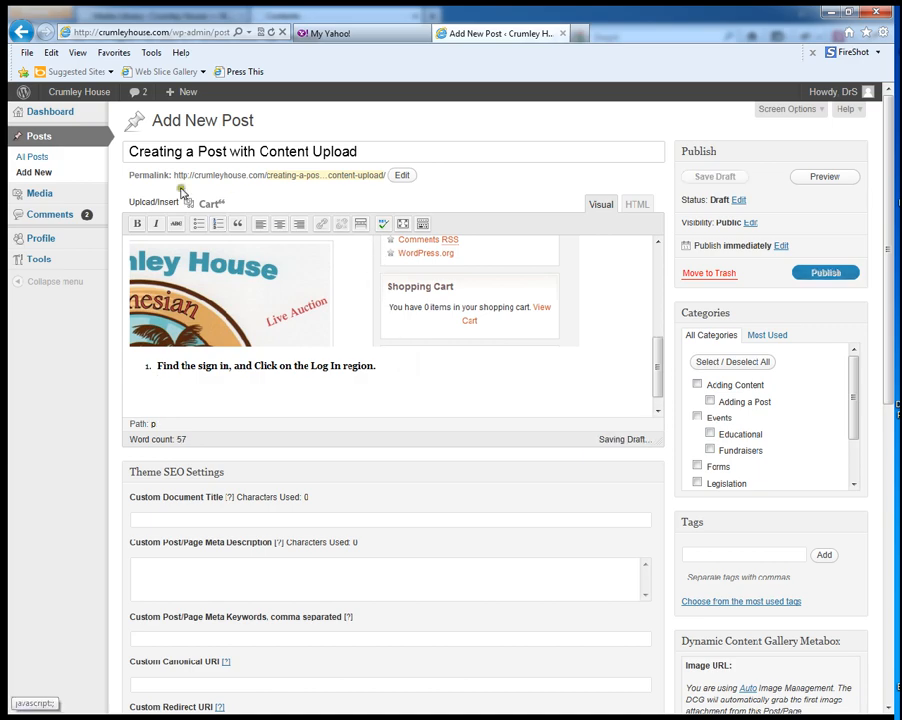
left_click(151, 205)
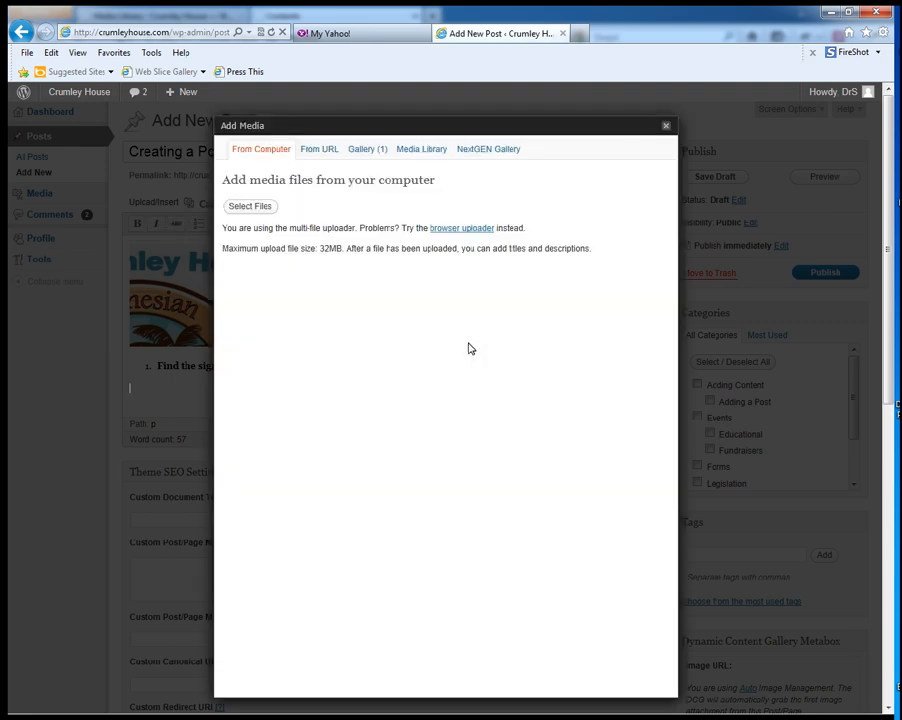
left_click(250, 206)
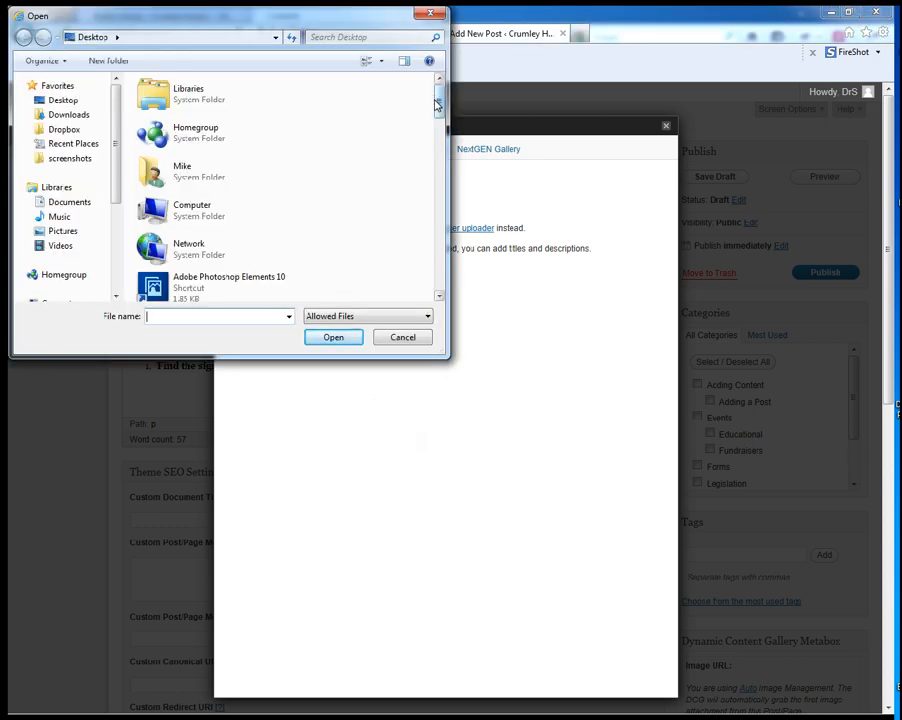
left_click(62, 157)
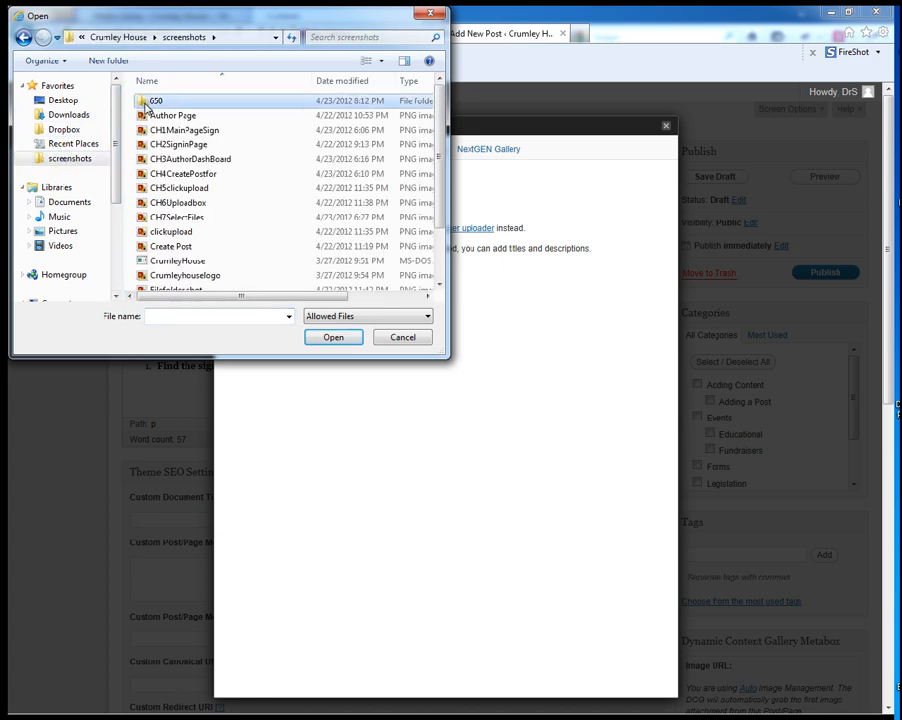
double_click(154, 104)
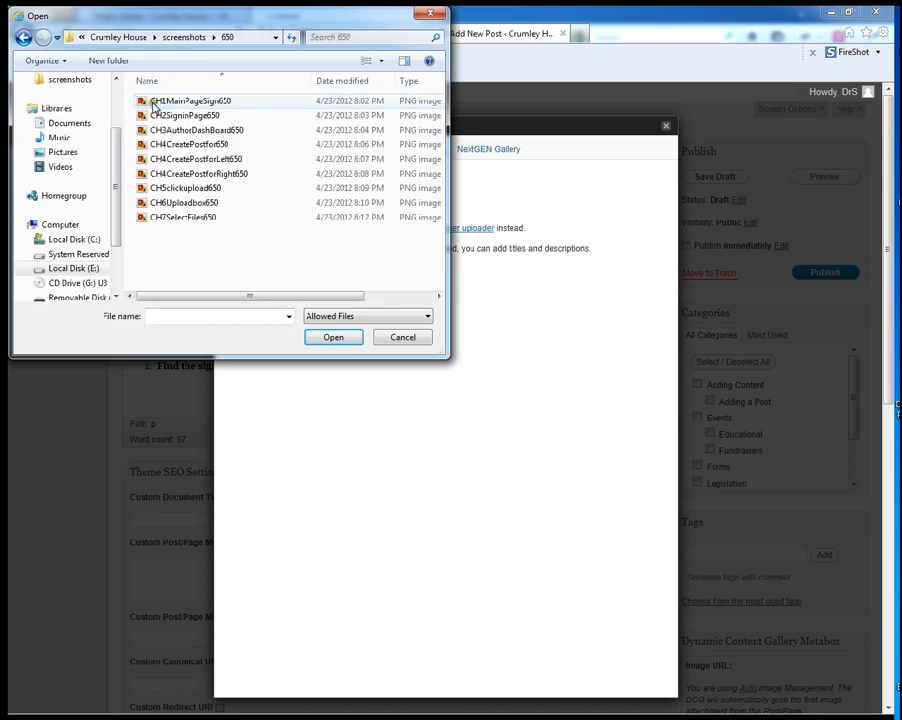
left_click(200, 117)
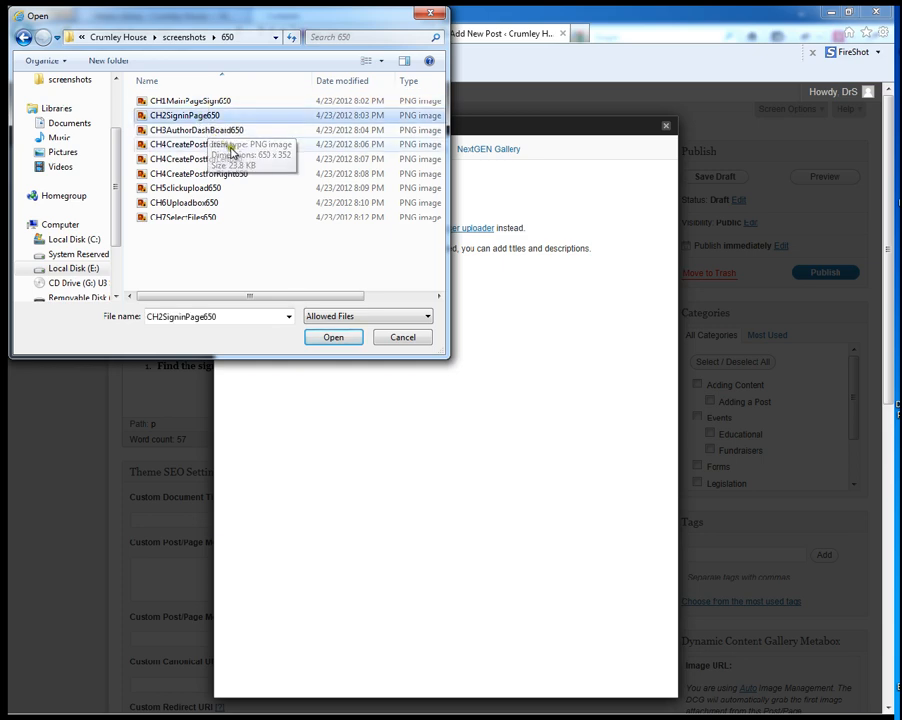
left_click(323, 339)
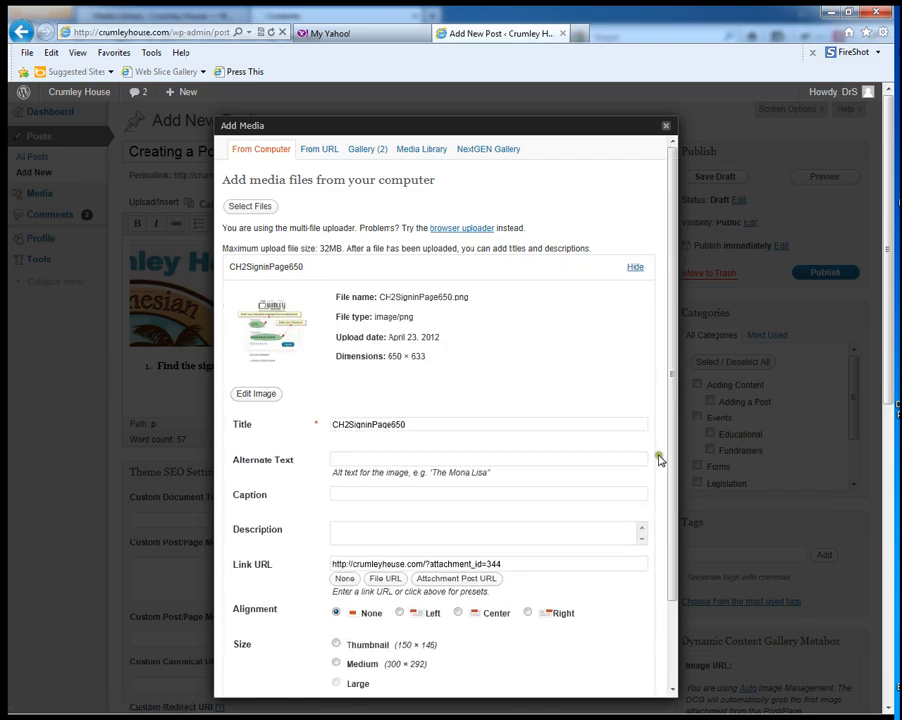
left_click_drag(670, 440, 654, 556)
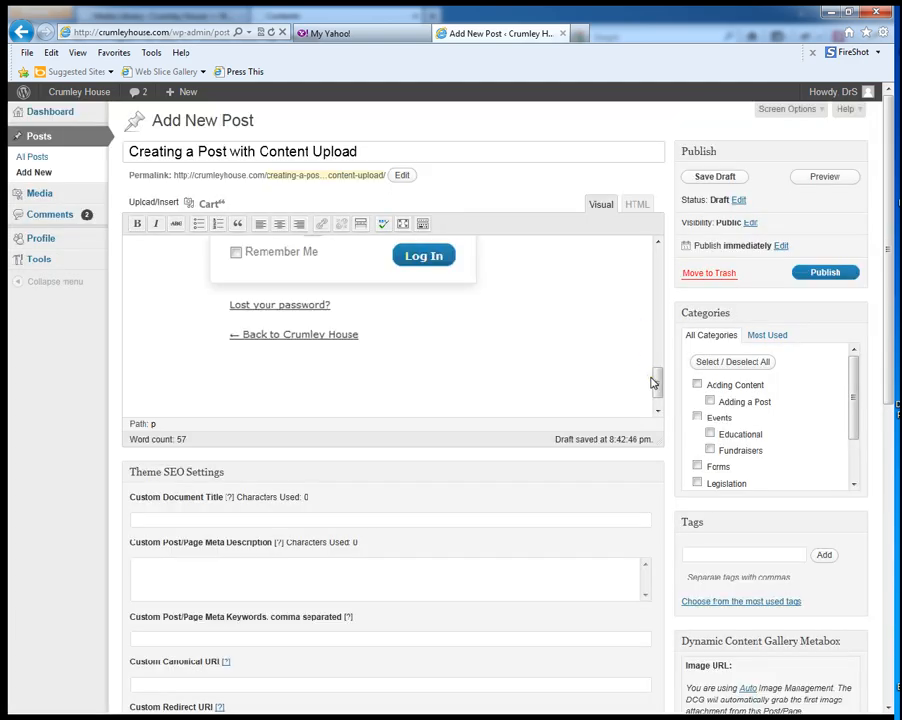
key("Return")
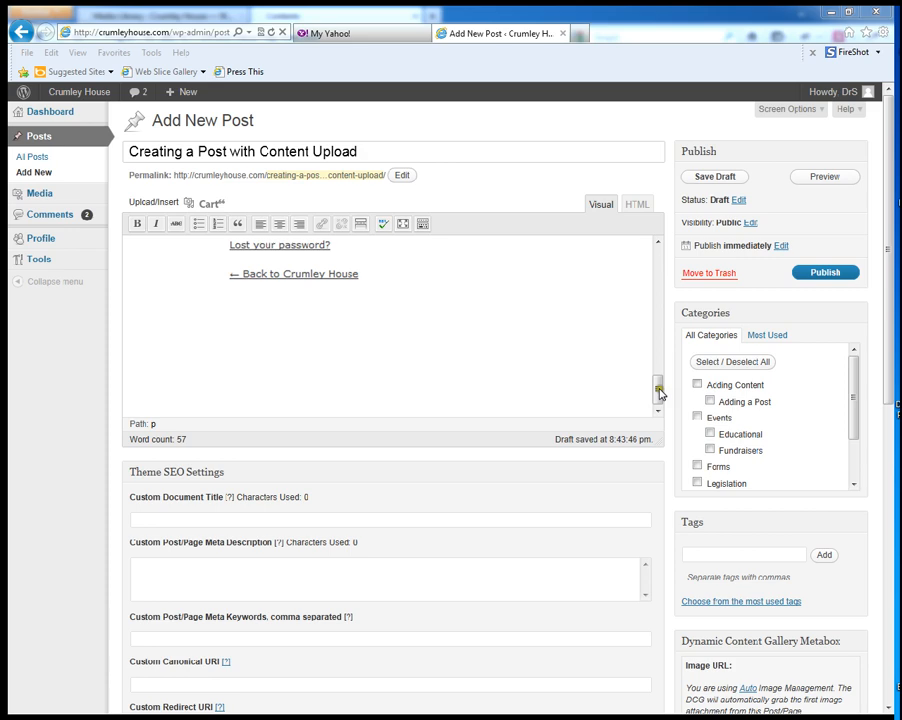
Replace the instruction above the sign-in page image with "Type in your username and password."
left_click_drag(660, 393, 626, 320)
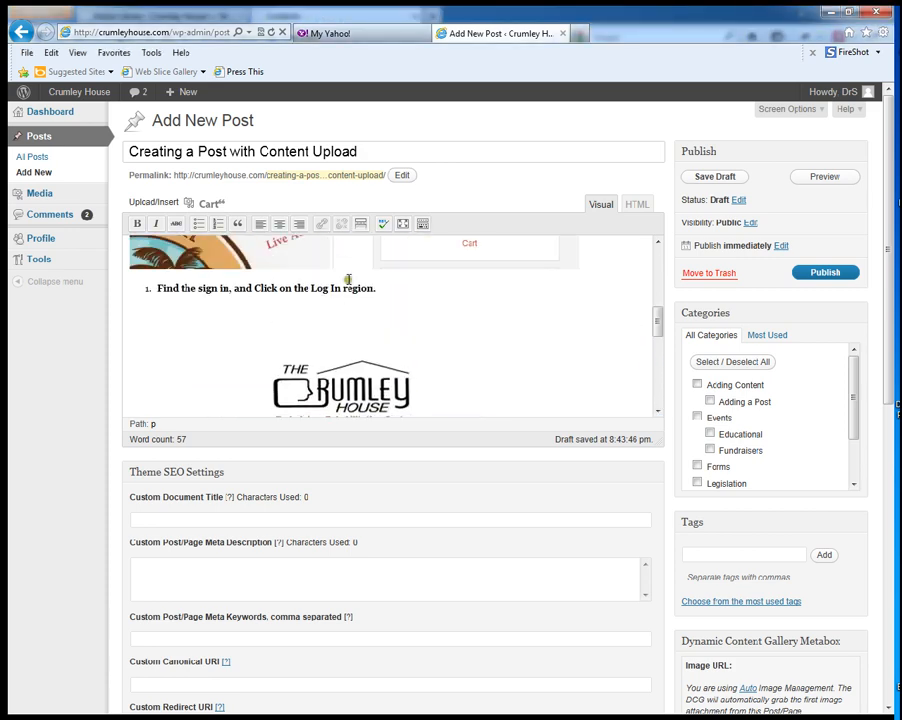
left_click_drag(373, 287, 156, 289)
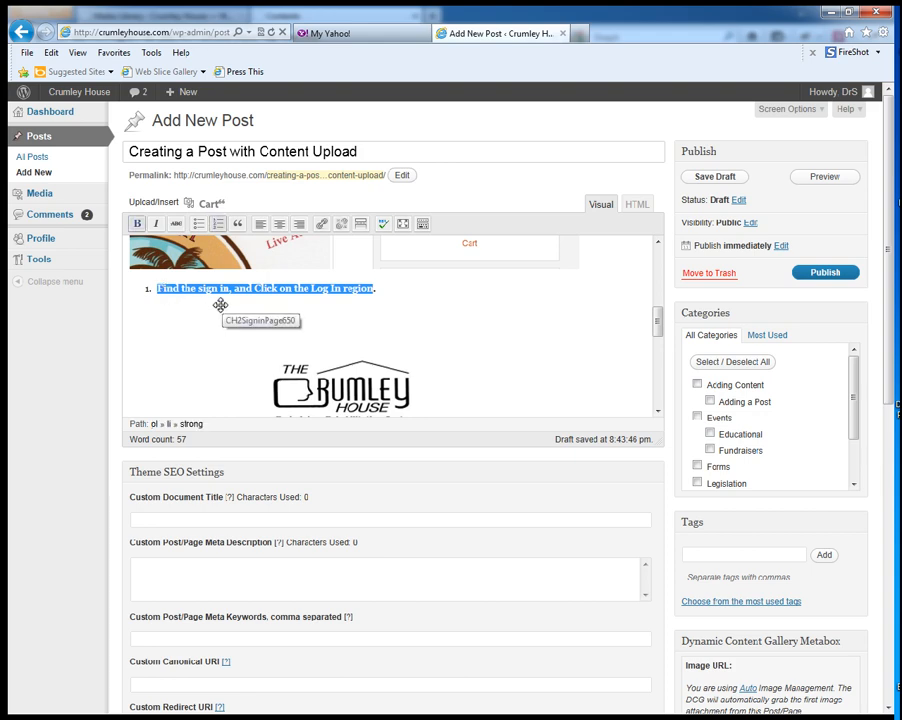
type("Type")
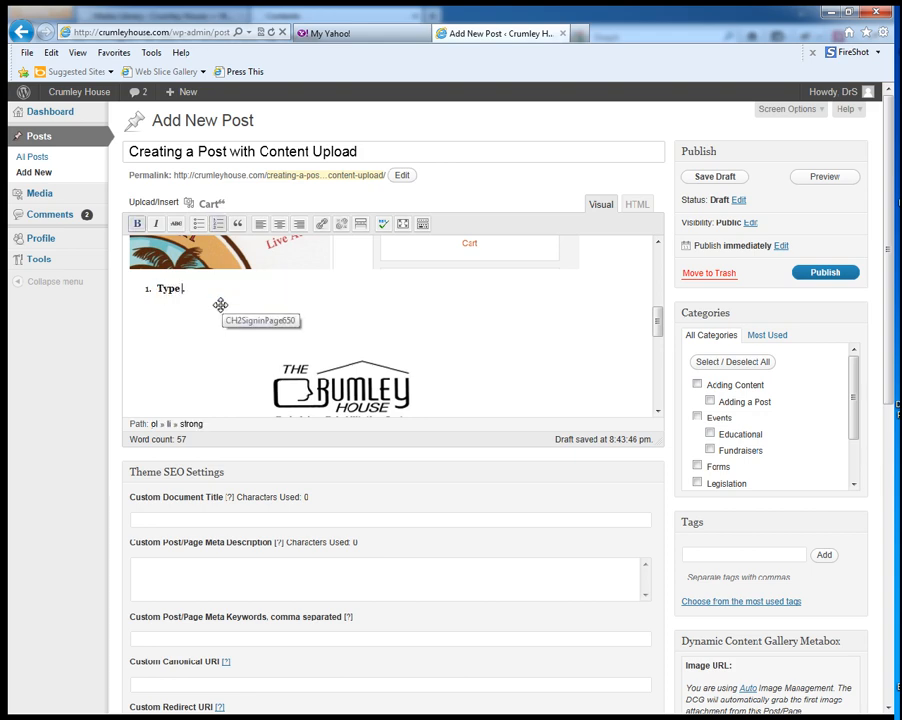
type(" in your username and password.")
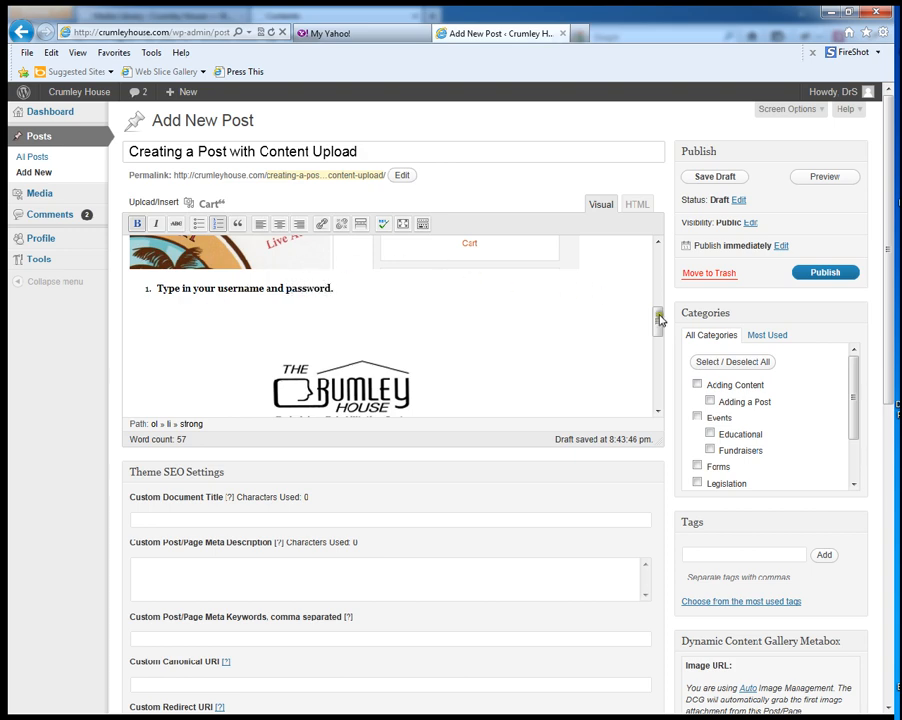
Paste the paragraph about the Dashboard Page below the sign-in page image and format it as a bold numbered list item
left_click_drag(656, 318, 655, 396)
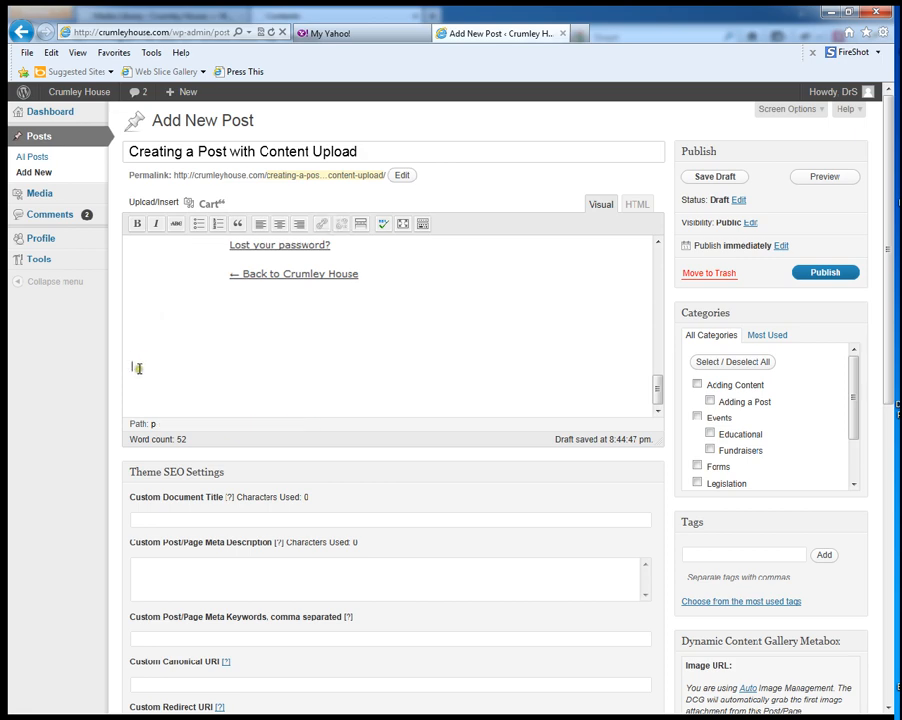
right_click(139, 369)
left_click(168, 431)
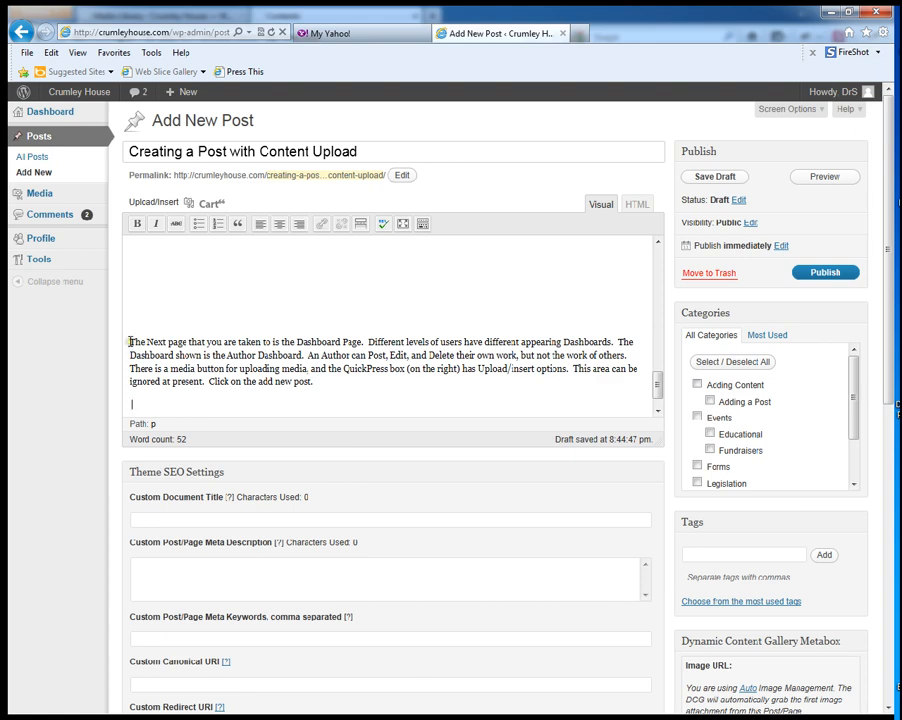
left_click_drag(130, 342, 340, 388)
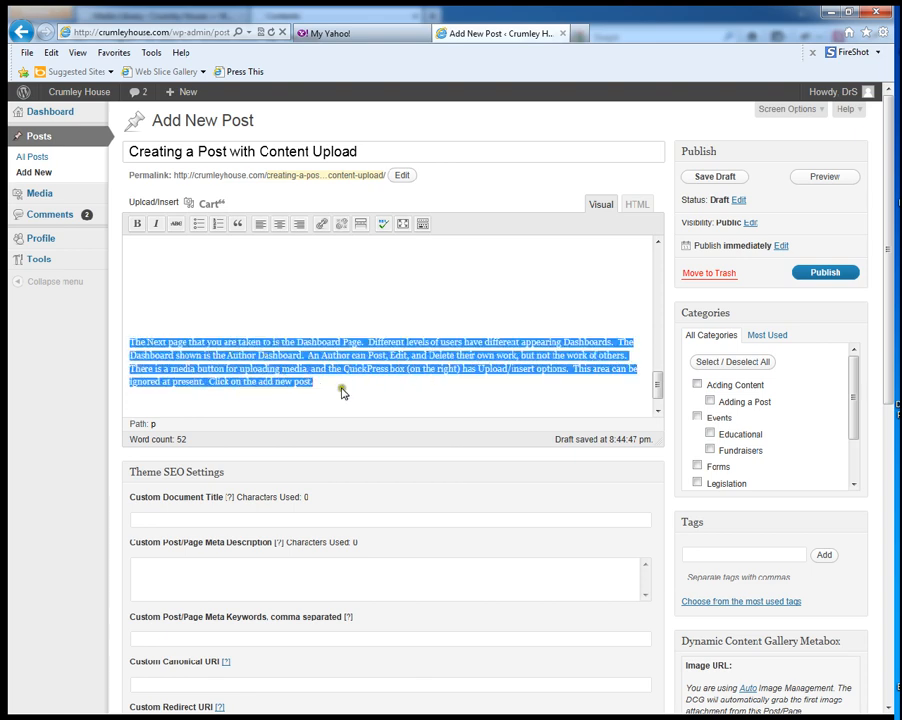
left_click(137, 225)
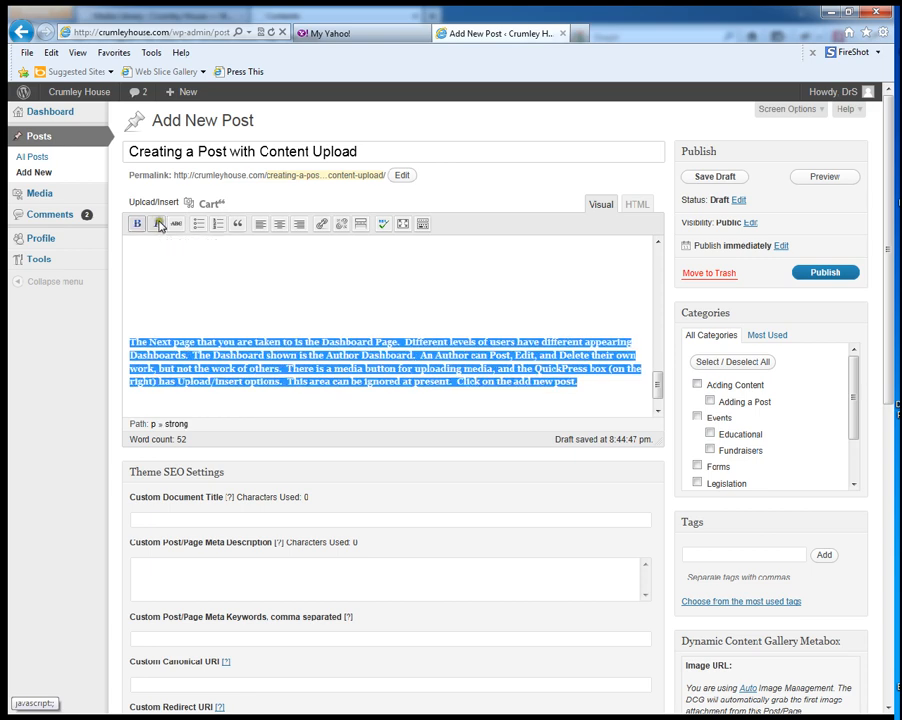
left_click(212, 225)
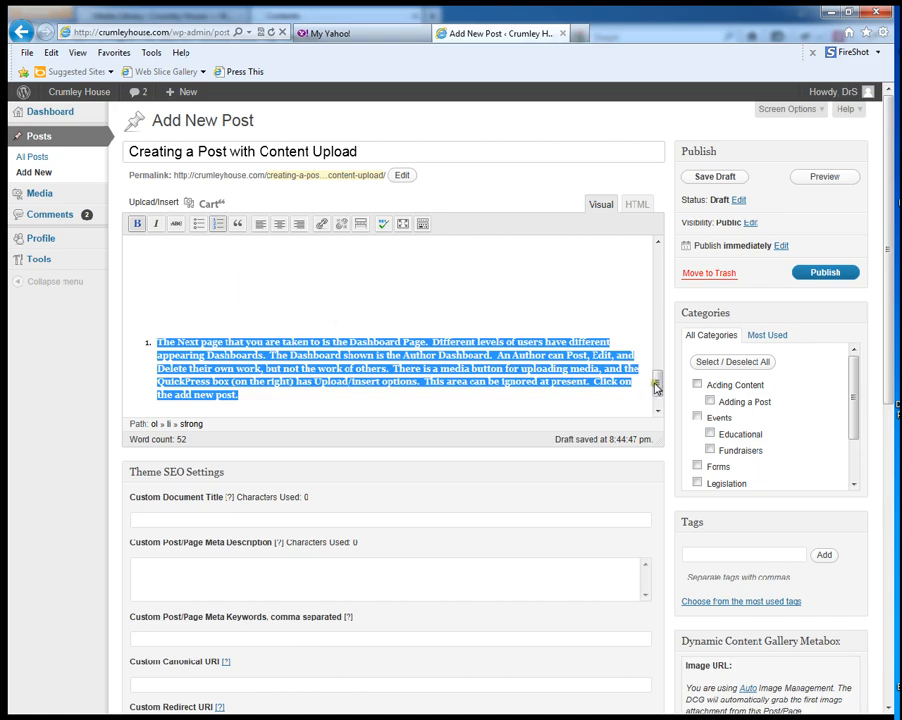
Change the numbered instructions "Type in your username and password." and "Find the sign in, and Click on the Log In region." to bulleted list items
left_click_drag(656, 388, 634, 318)
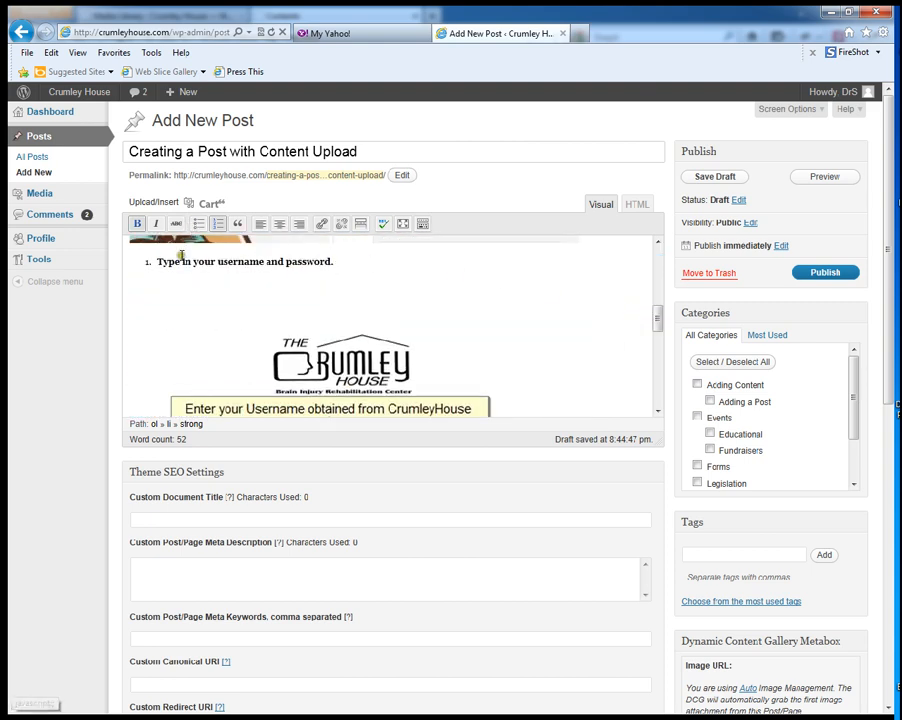
left_click_drag(142, 262, 410, 280)
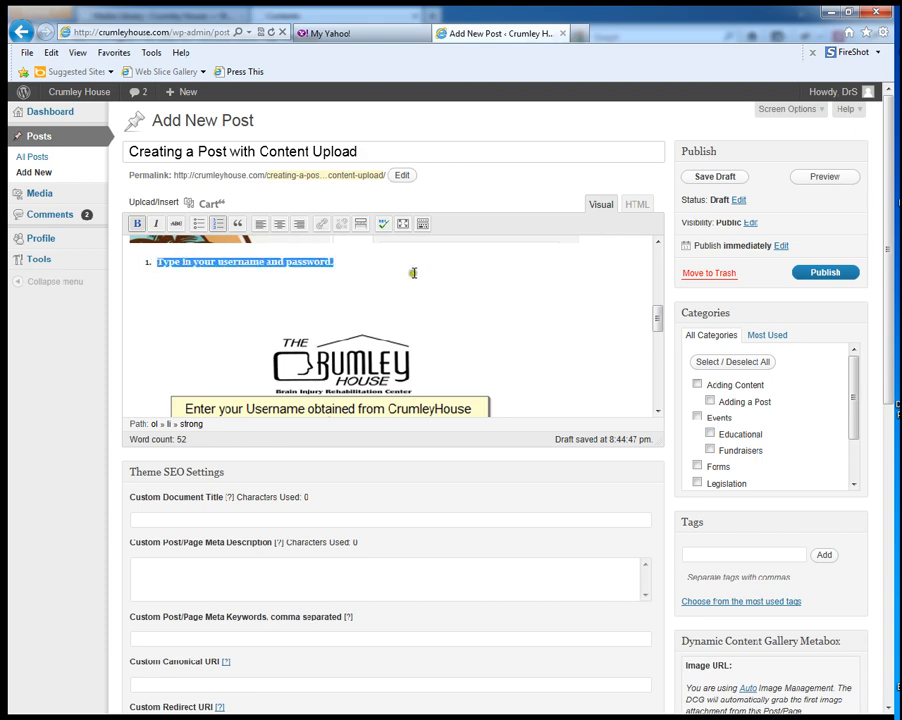
left_click(199, 223)
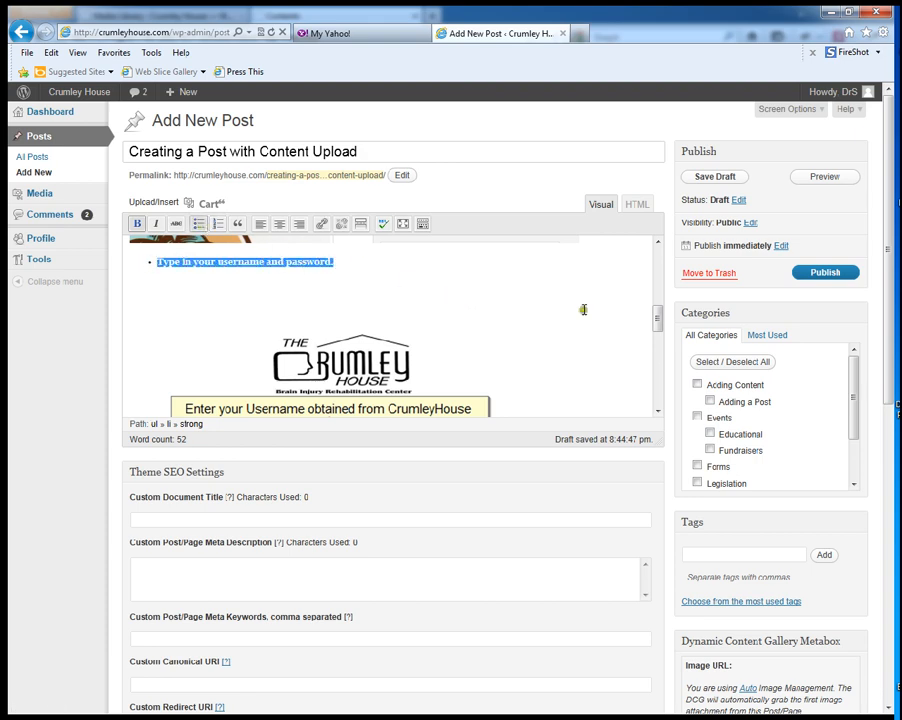
left_click_drag(655, 316, 655, 240)
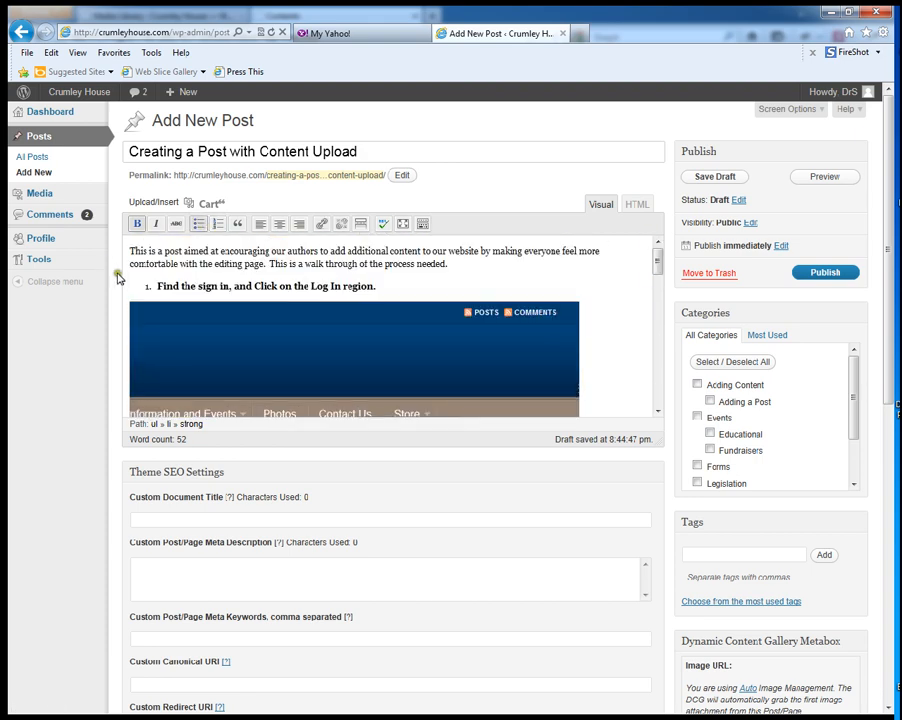
left_click_drag(156, 286, 456, 279)
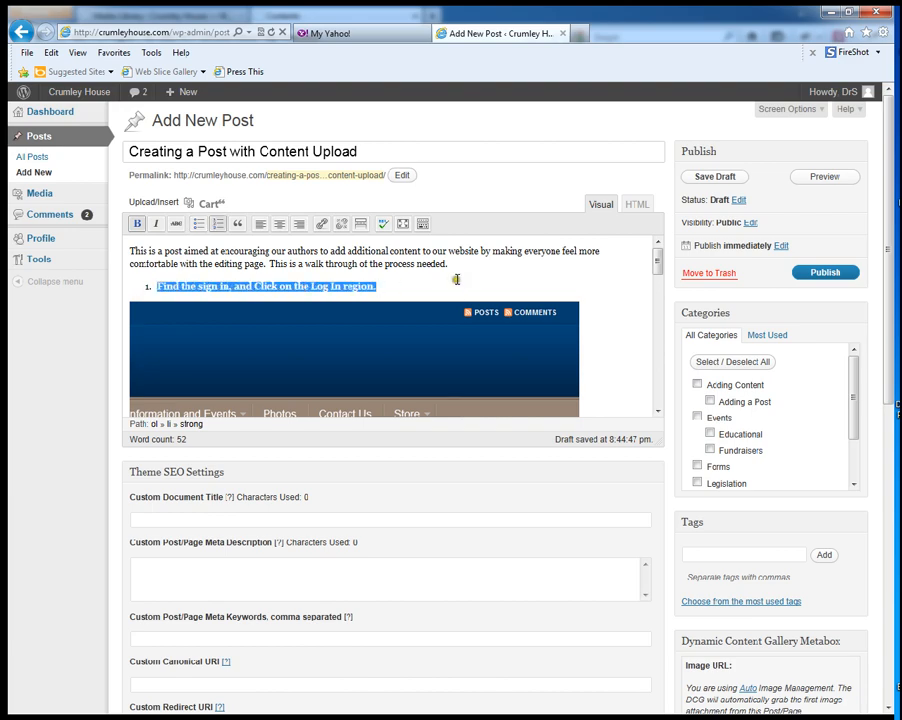
left_click(199, 223)
Change the numbered paragraph about the Dashboard Page at the end of the post to a bulleted list item
left_click_drag(655, 265, 655, 388)
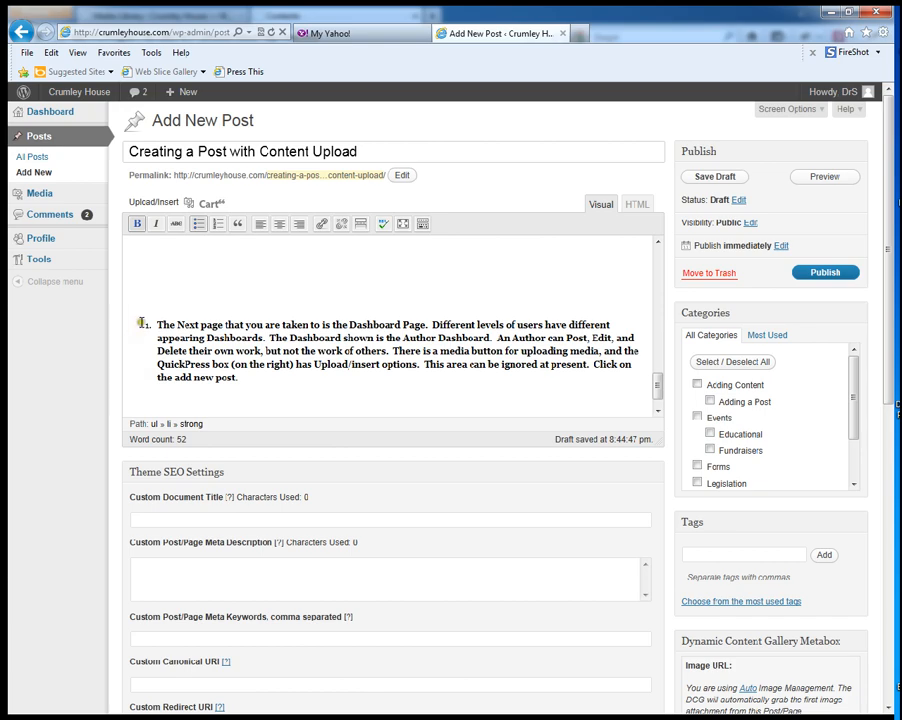
left_click_drag(156, 324, 365, 422)
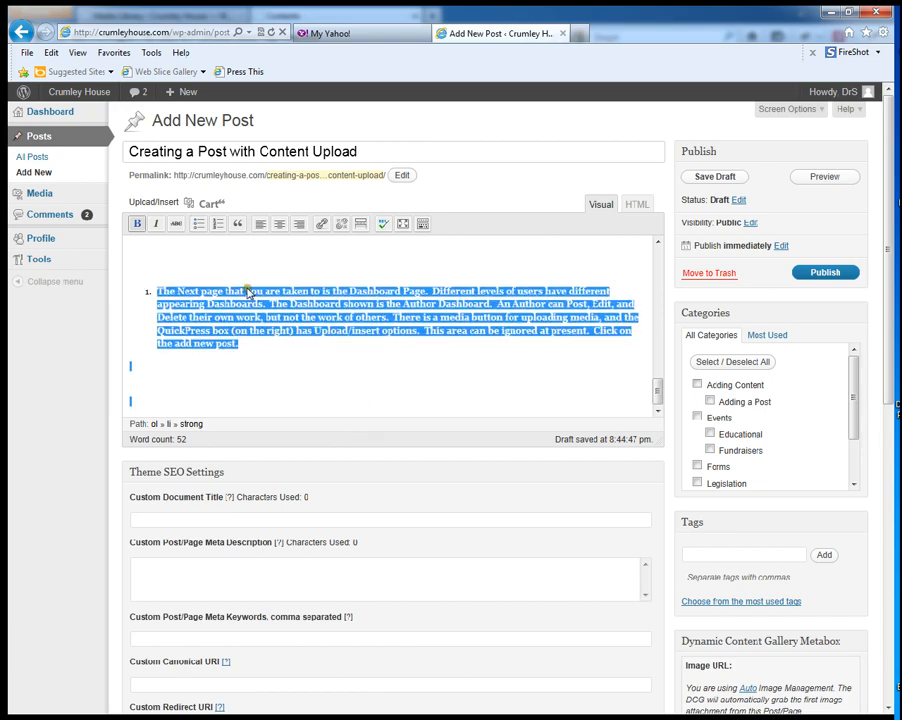
left_click(183, 297)
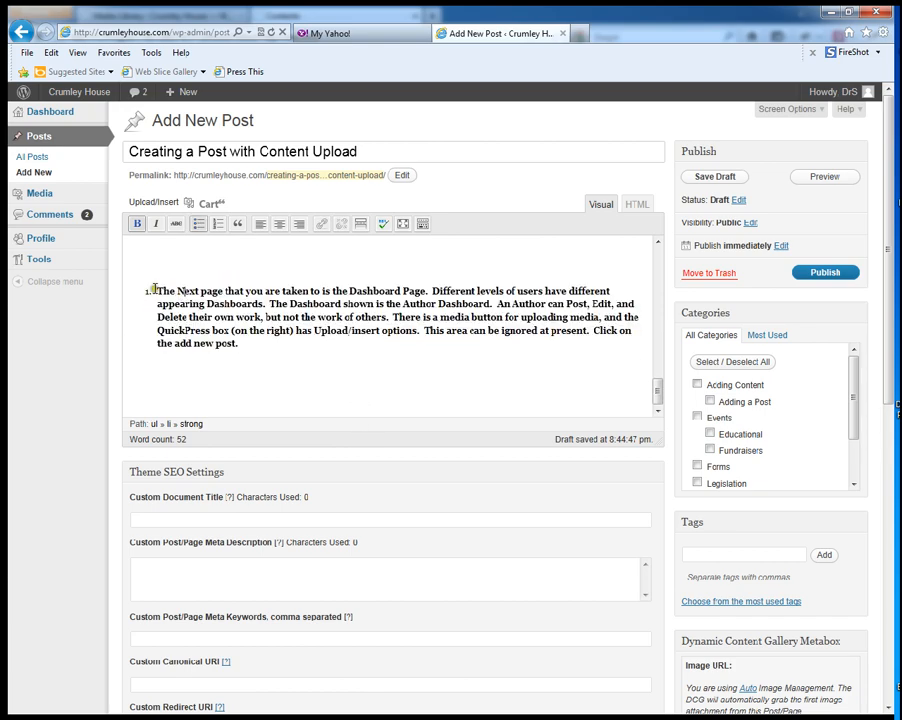
left_click_drag(153, 289, 240, 346)
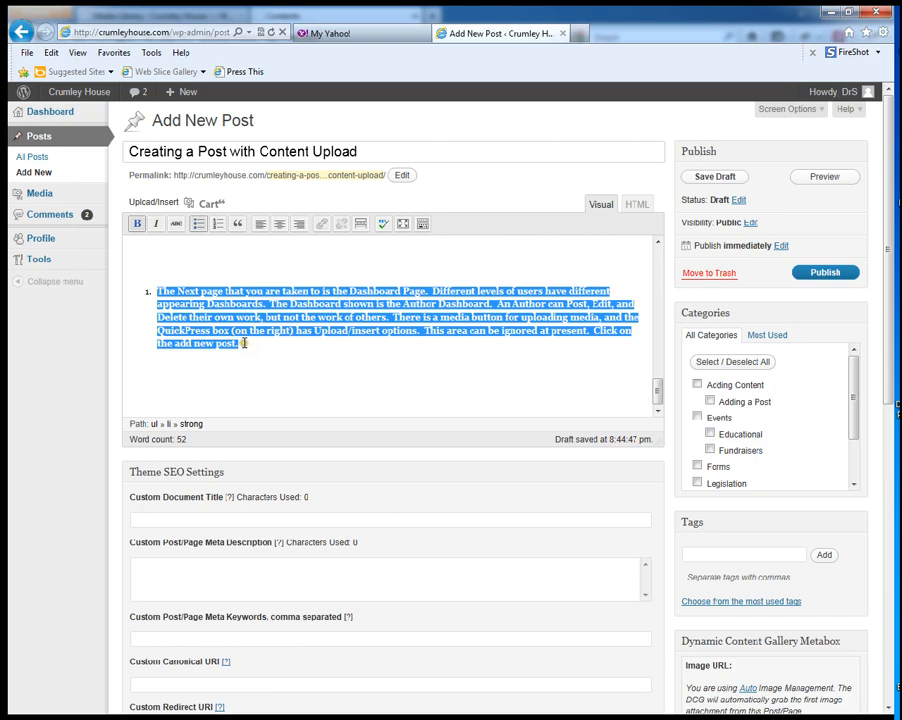
left_click(201, 228)
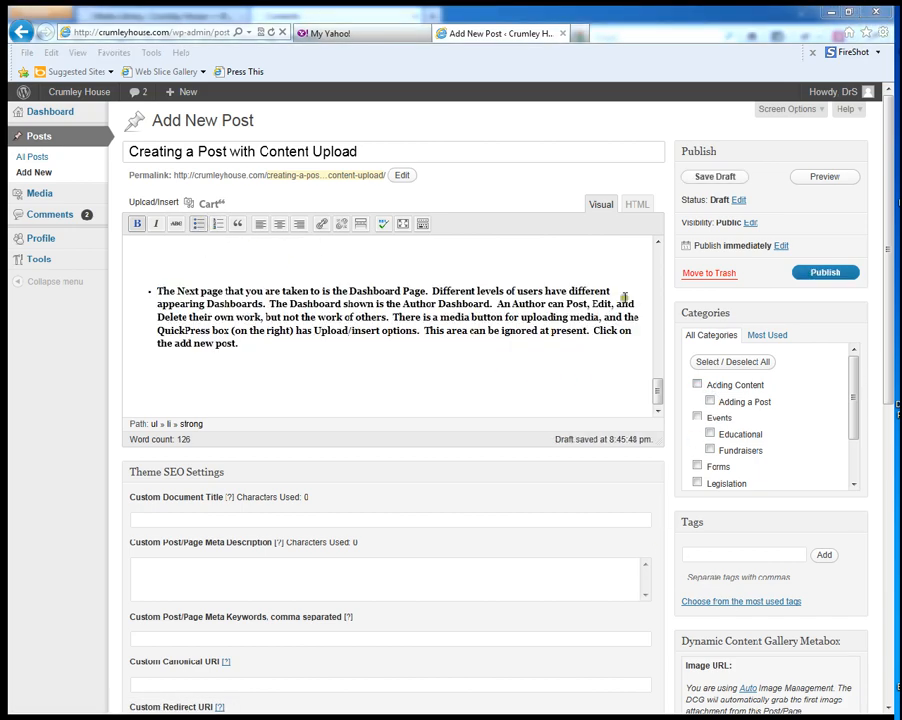
Upload CH3AuthorDashBoard650 from the 650 folder inside screenshots and insert it into the post at full size
left_click(138, 205)
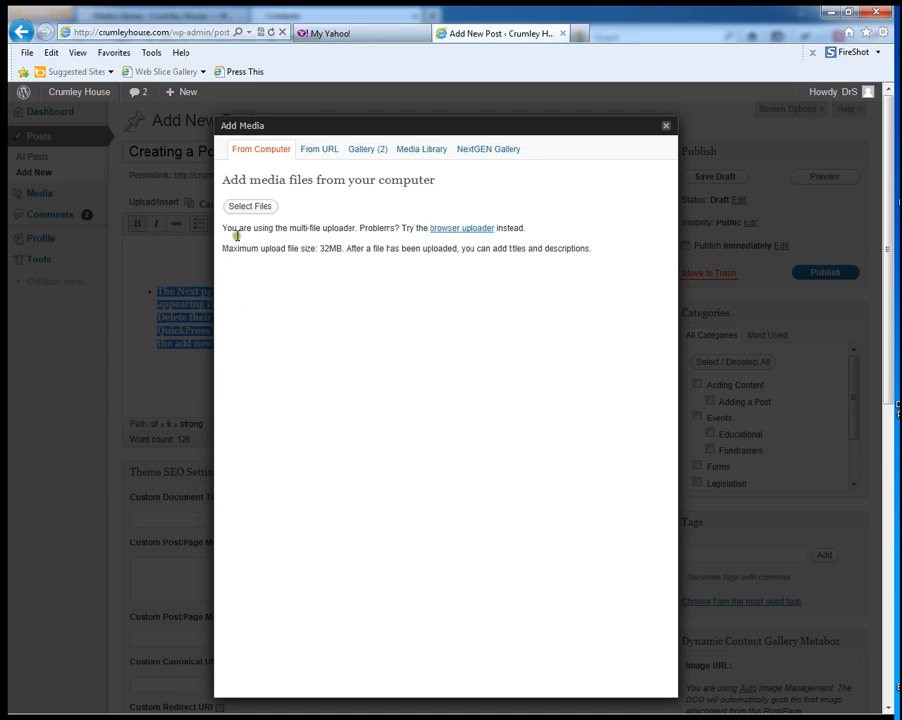
left_click(247, 214)
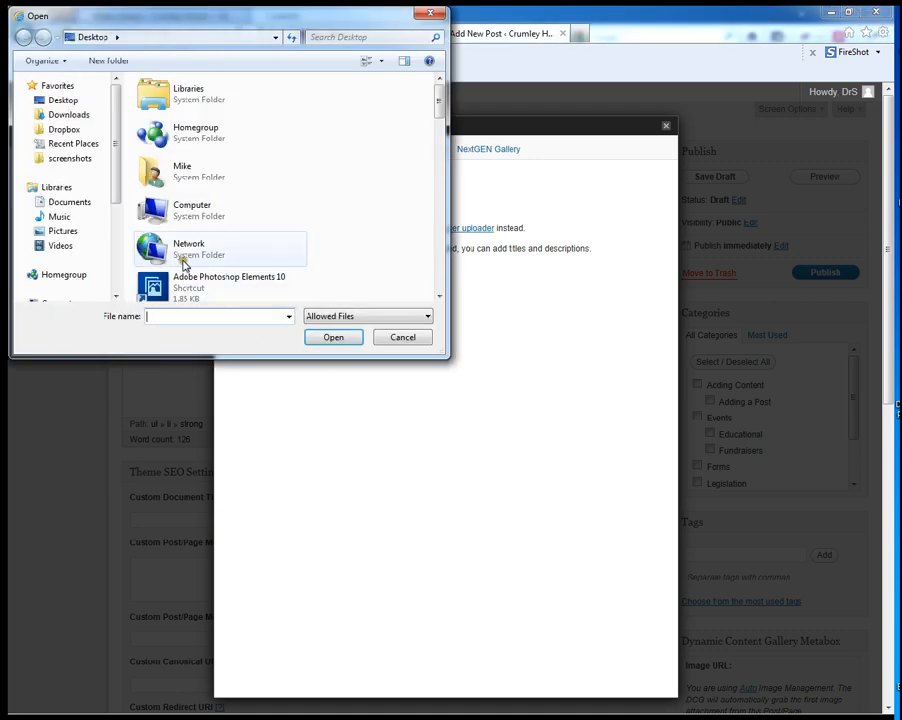
left_click(57, 164)
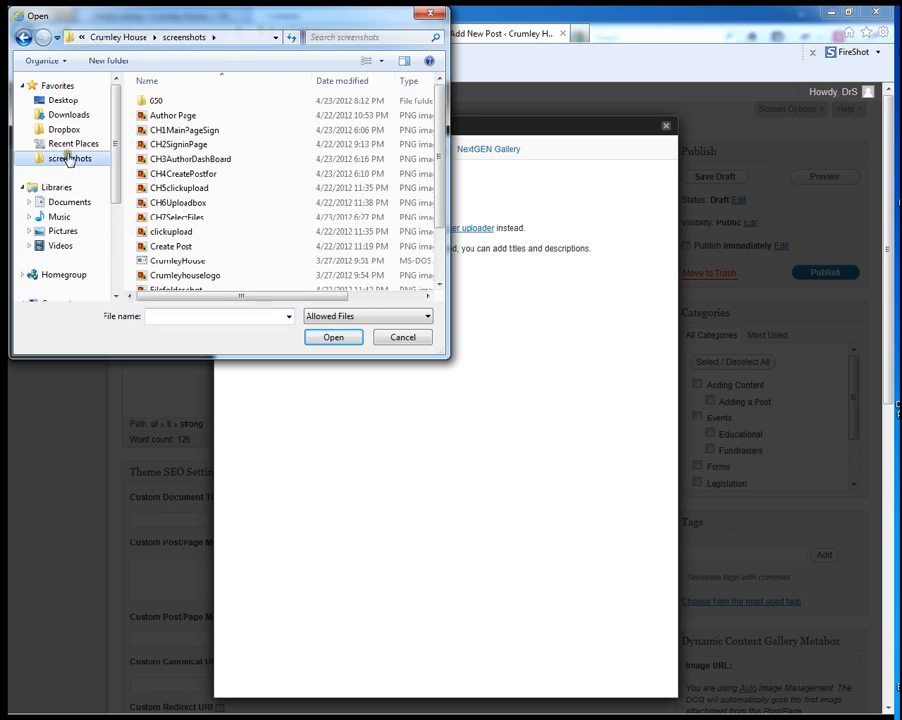
double_click(152, 103)
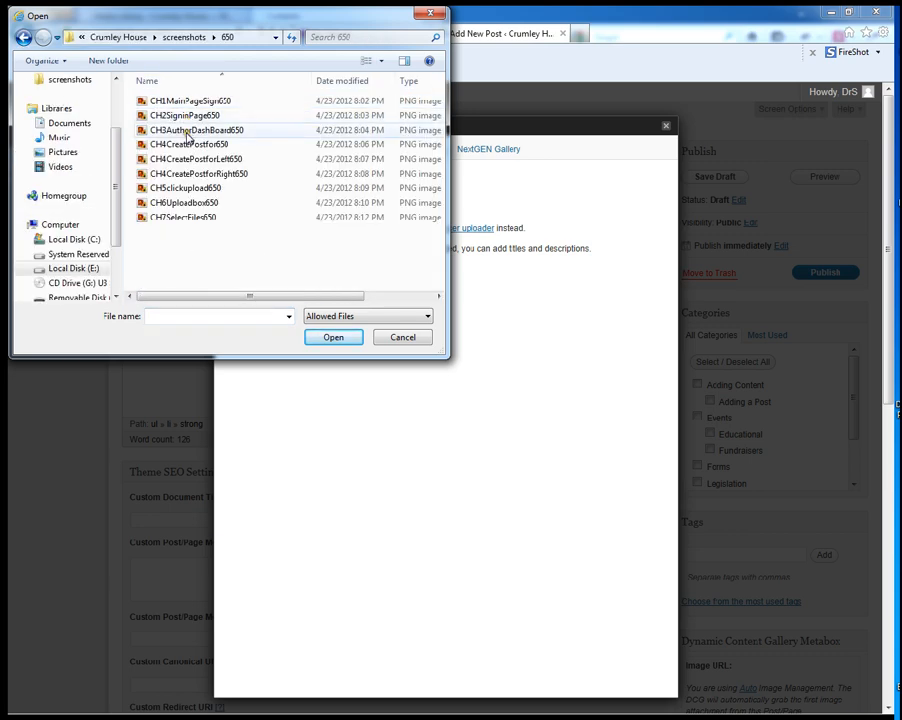
left_click(190, 132)
left_click(328, 338)
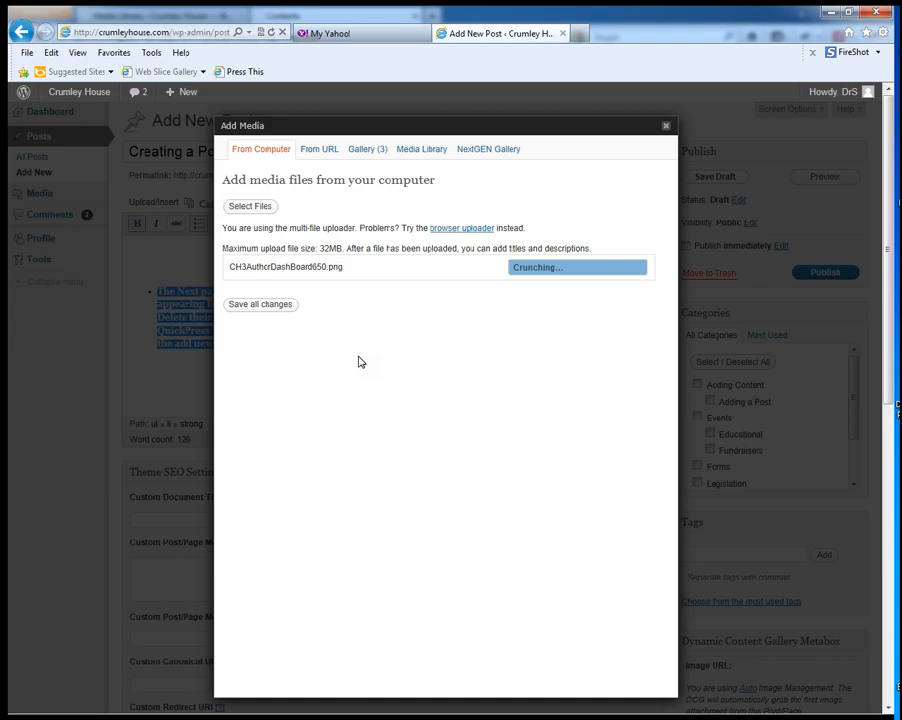
scroll(414, 436, "down", 5)
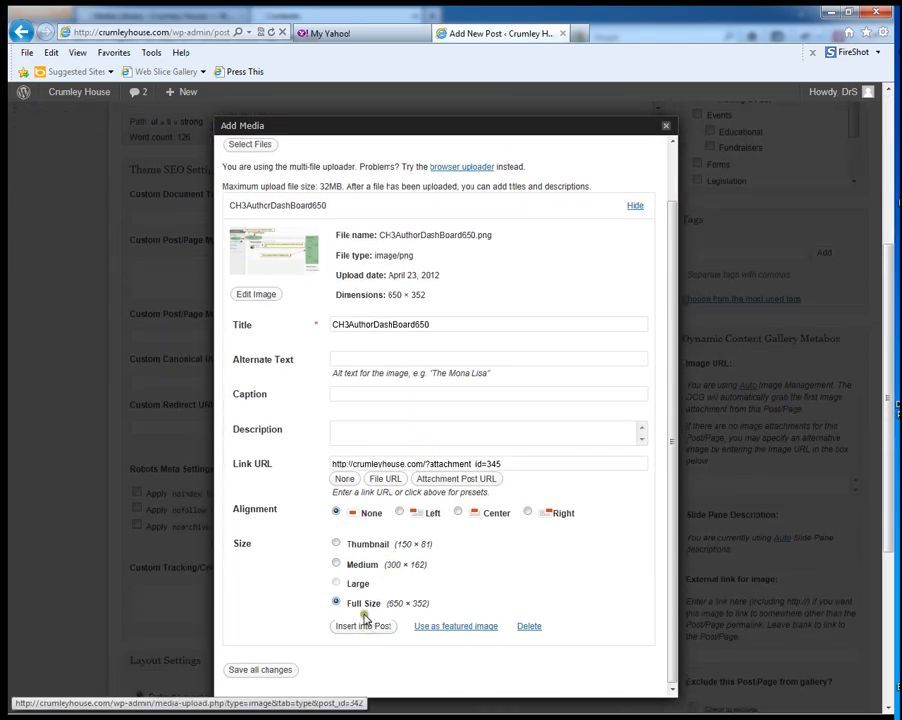
key("Escape")
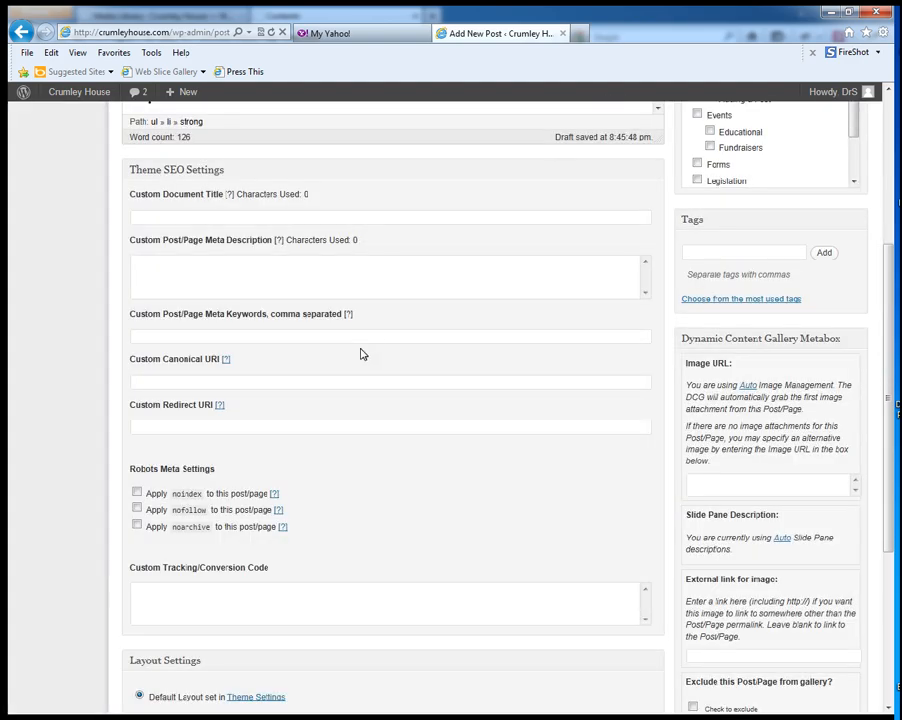
Paste the paragraph about the Dashboard Page on the empty line between the sign-in page image and the dashboard image
scroll(456, 418, "up", 5)
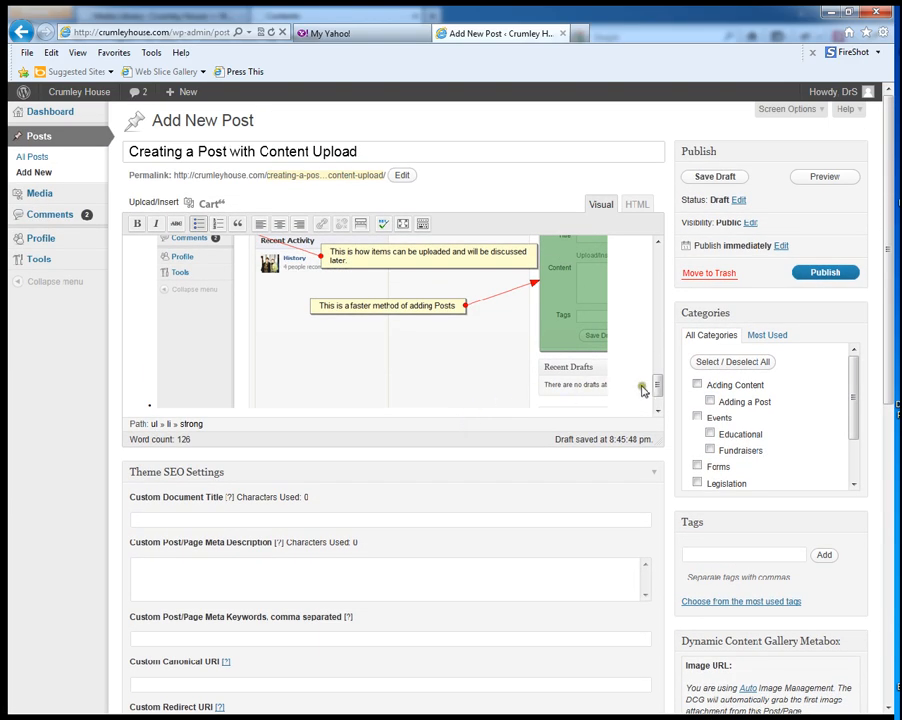
left_click_drag(655, 380, 658, 355)
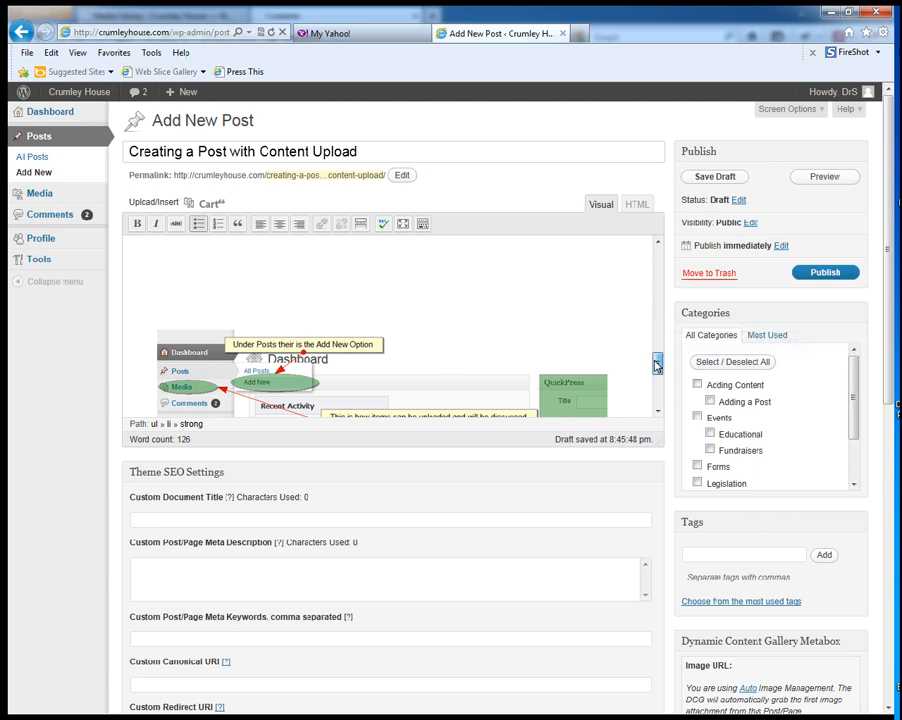
mouse_move(656, 365)
left_mouse_down()
mouse_move(657, 383)
mouse_move(650, 304)
mouse_move(647, 398)
mouse_move(648, 275)
mouse_move(636, 396)
mouse_move(639, 297)
mouse_move(632, 352)
left_mouse_up()
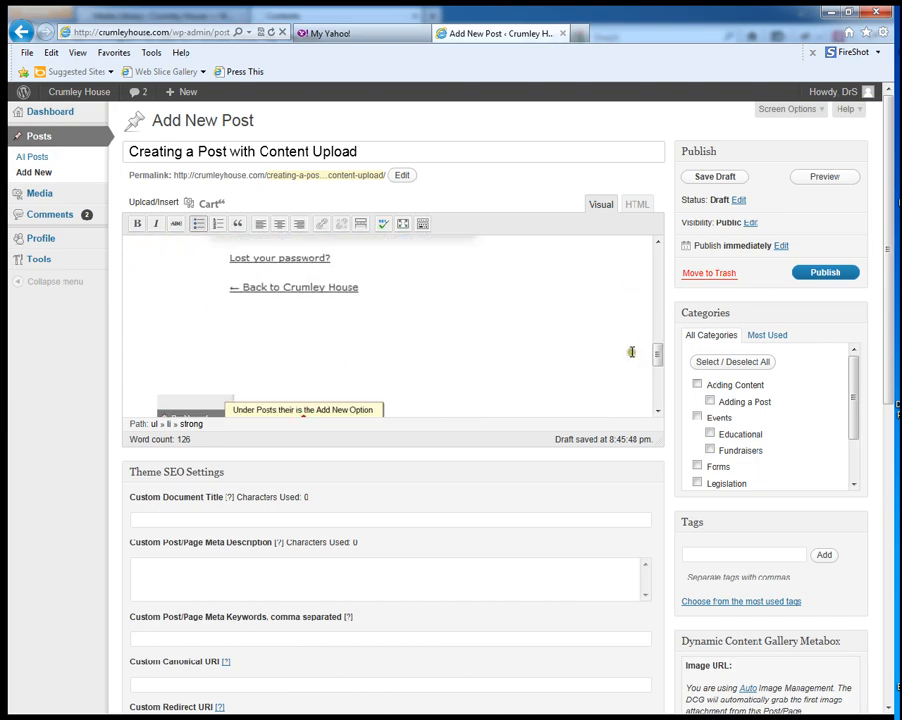
left_click(350, 348)
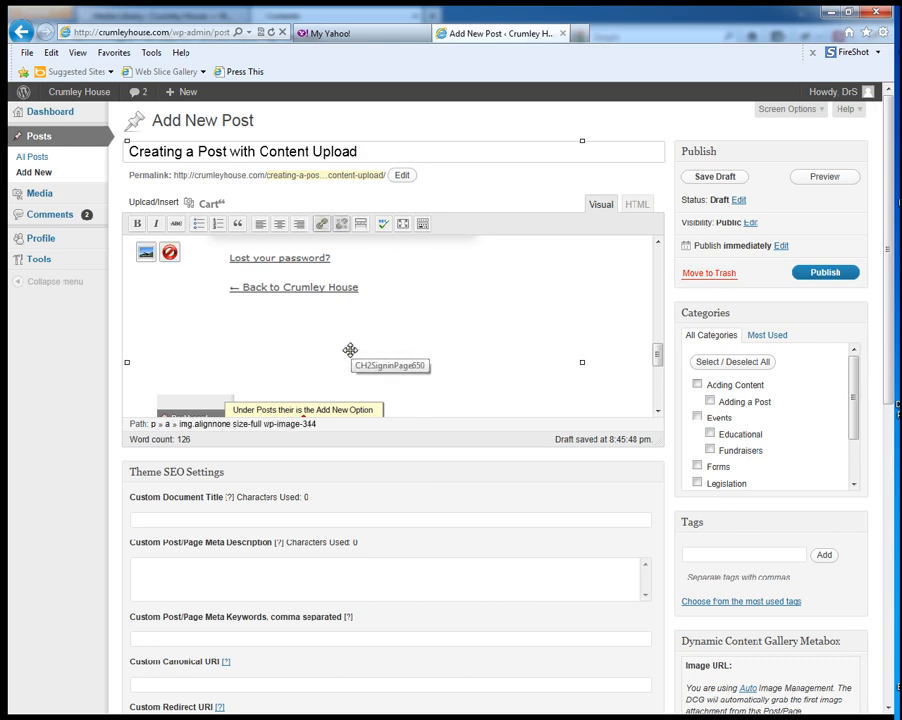
left_click(309, 383)
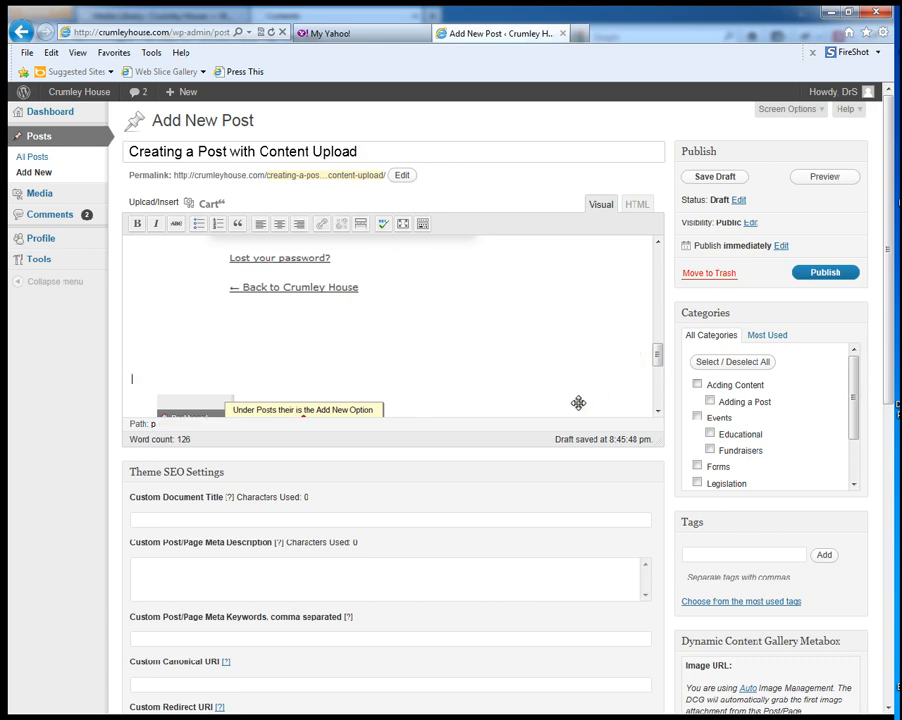
left_click_drag(658, 358, 656, 376)
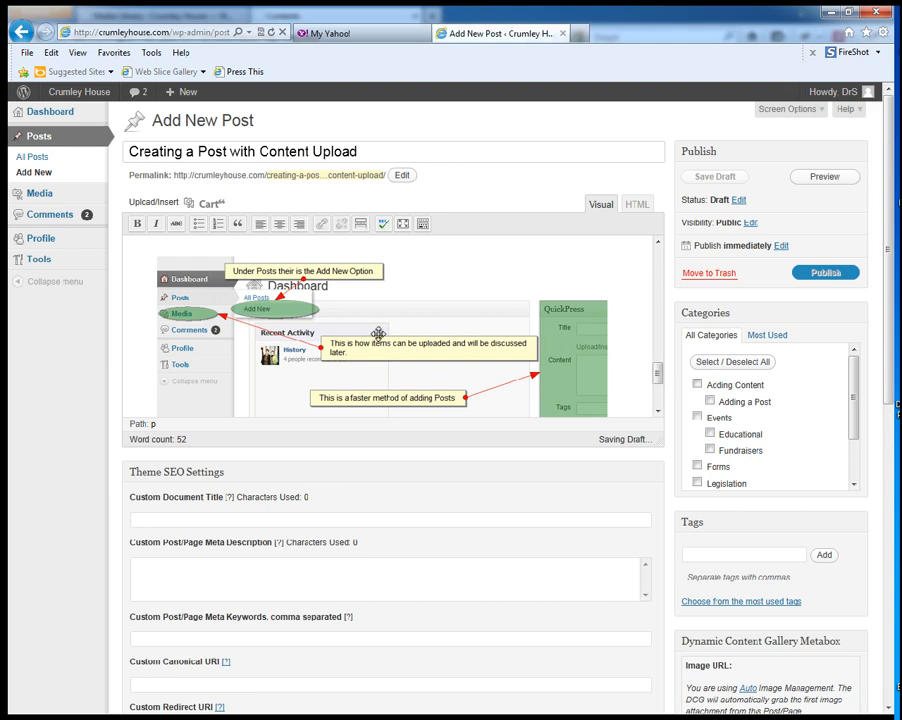
mouse_move(378, 335)
left_mouse_down()
mouse_move(378, 352)
mouse_move(384, 342)
left_mouse_up()
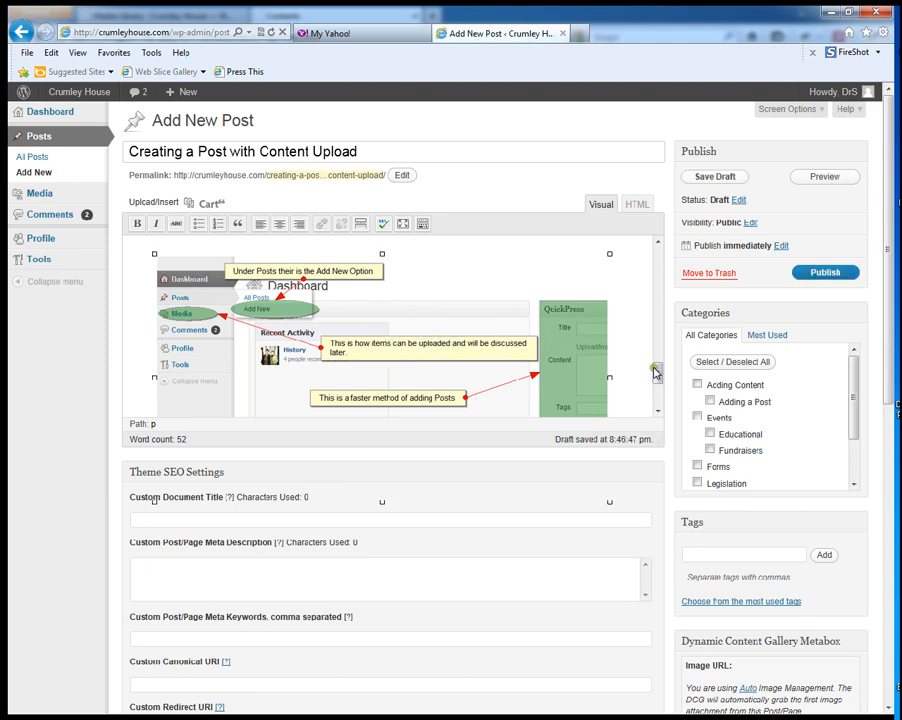
left_click_drag(655, 372, 657, 356)
left_click(330, 325)
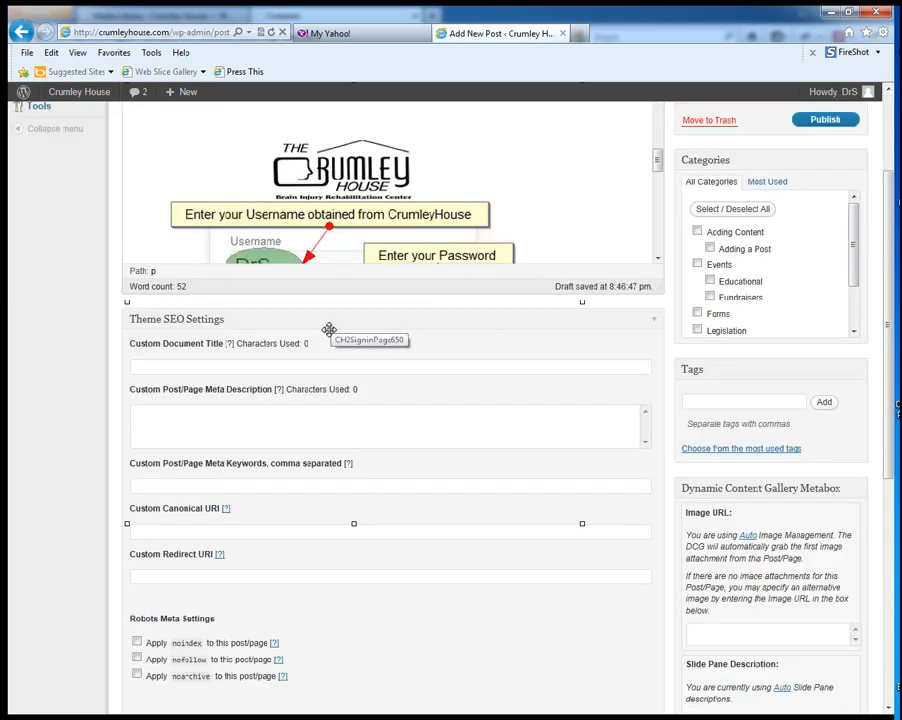
mouse_move(659, 165)
left_mouse_down()
mouse_move(630, 243)
mouse_move(630, 193)
mouse_move(631, 205)
left_mouse_up()
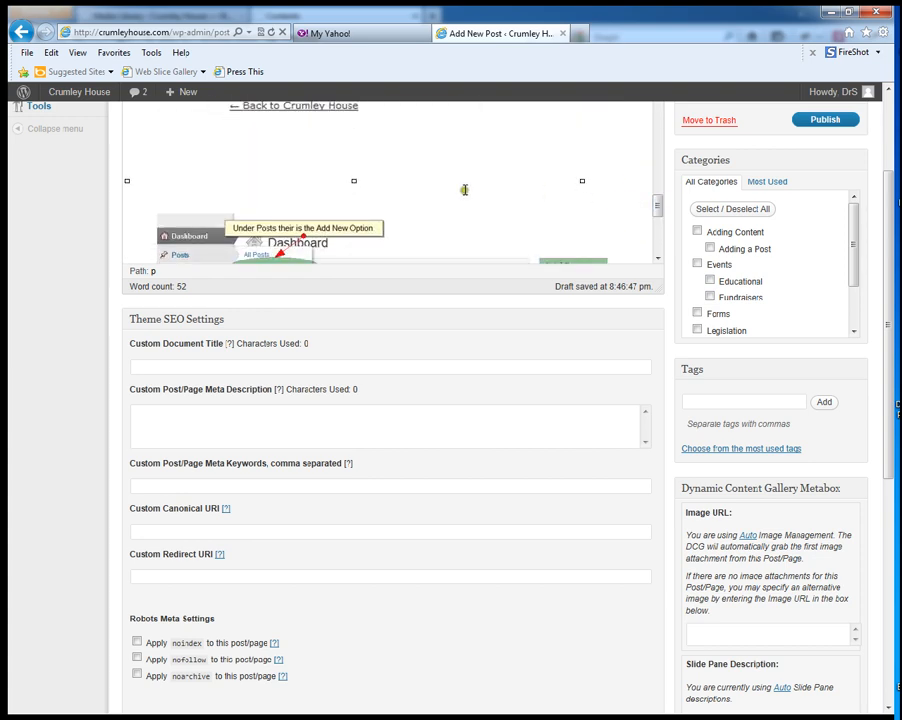
left_click(310, 216)
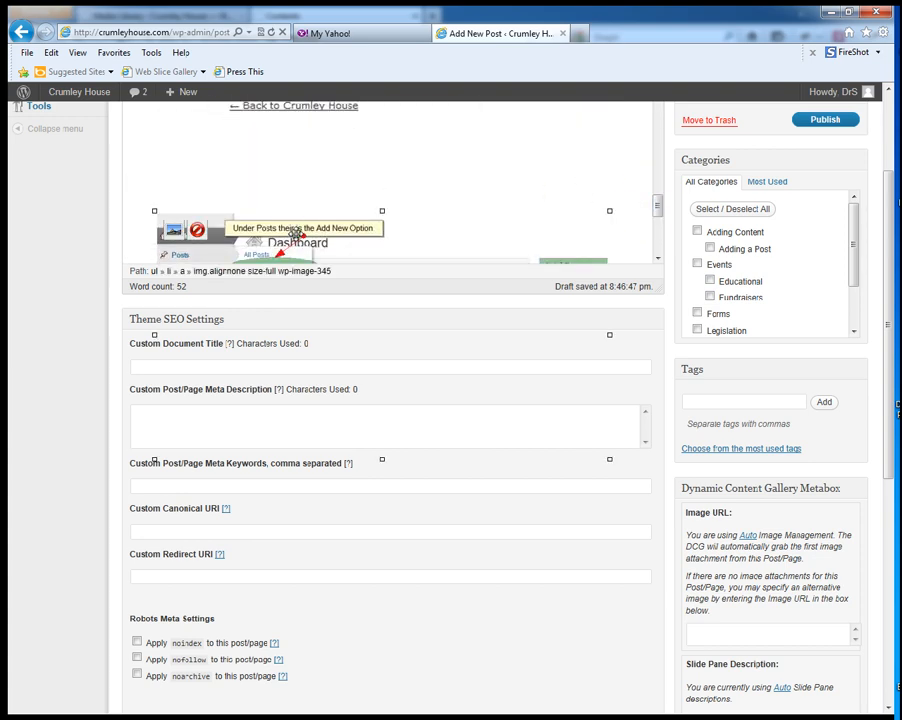
left_click(192, 195)
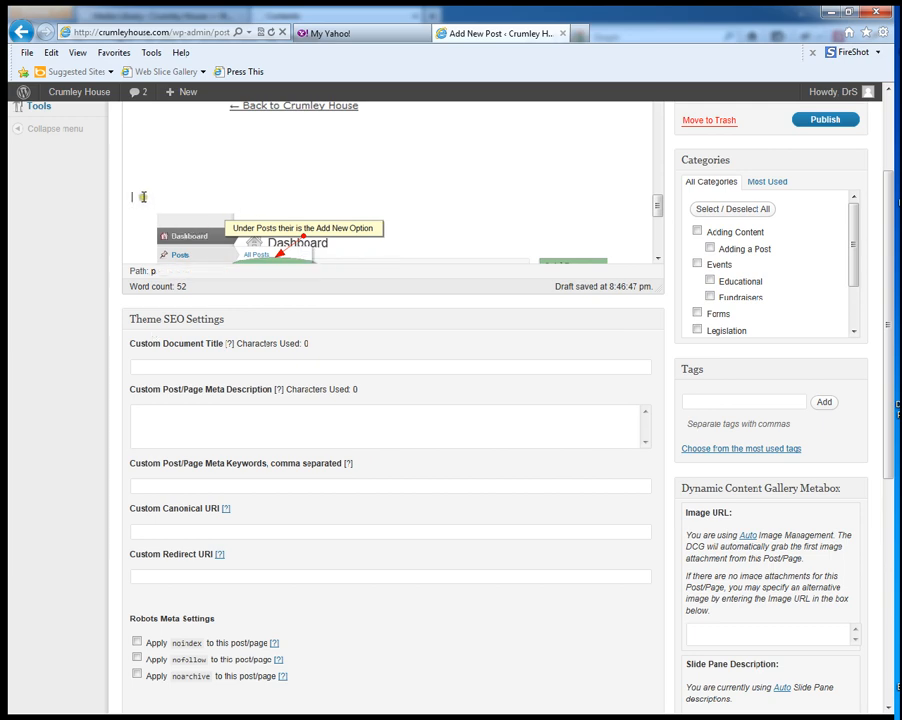
right_click(143, 197)
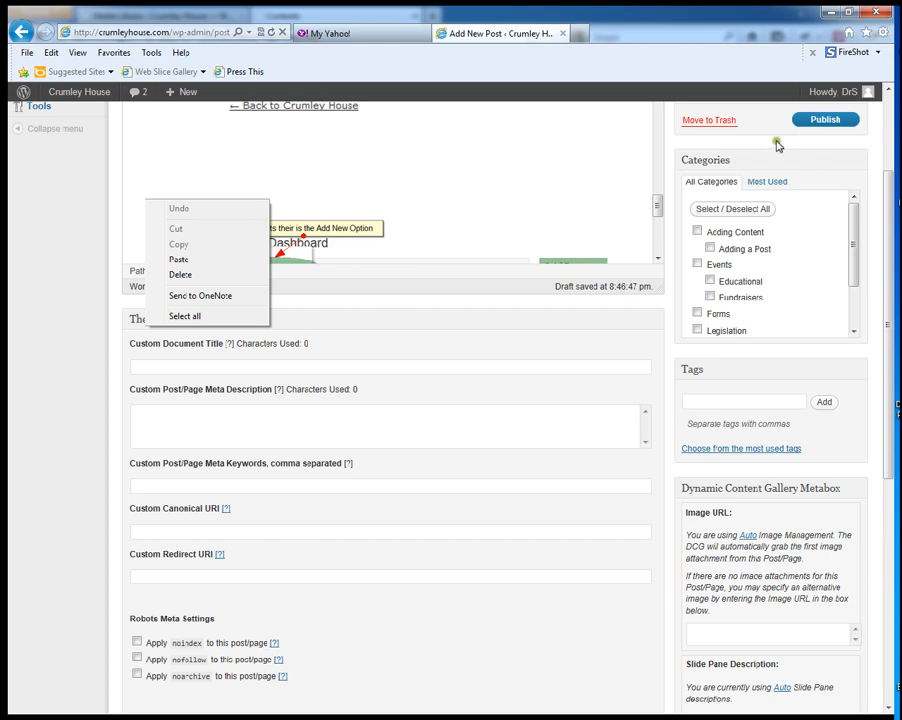
left_click(178, 259)
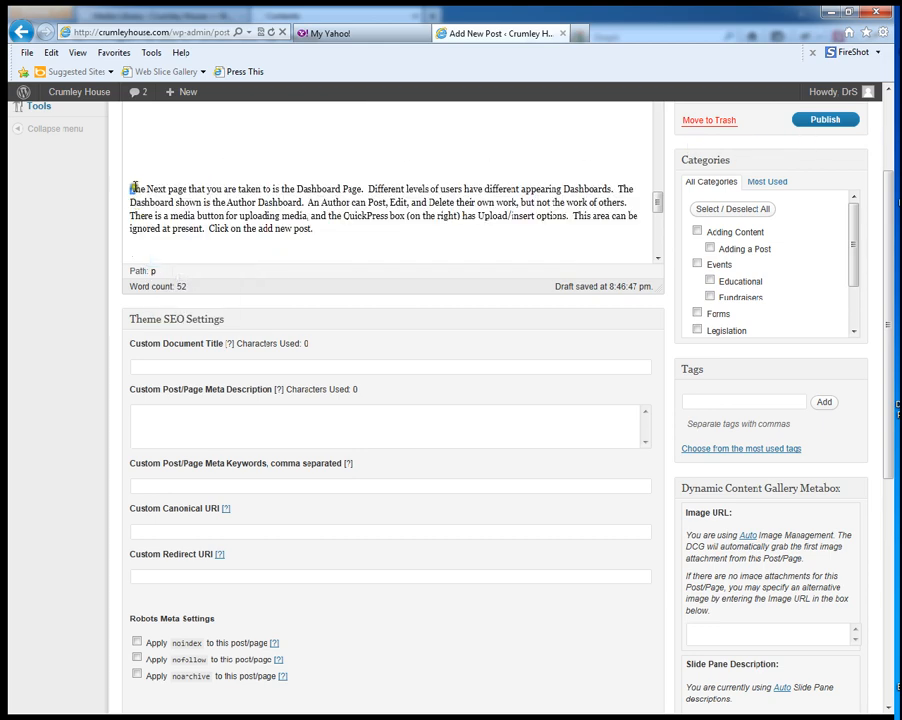
Make the pasted Dashboard Page paragraph bold and format it as a bulleted list item
left_click_drag(133, 188, 304, 240)
scroll(430, 232, "up", 15)
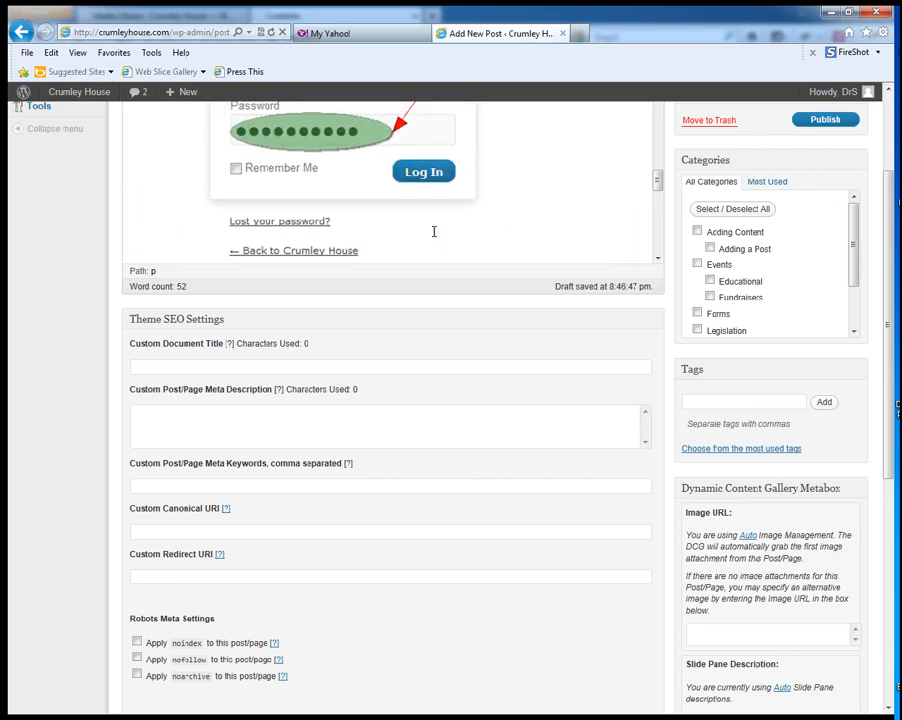
scroll(433, 231, "up", 1)
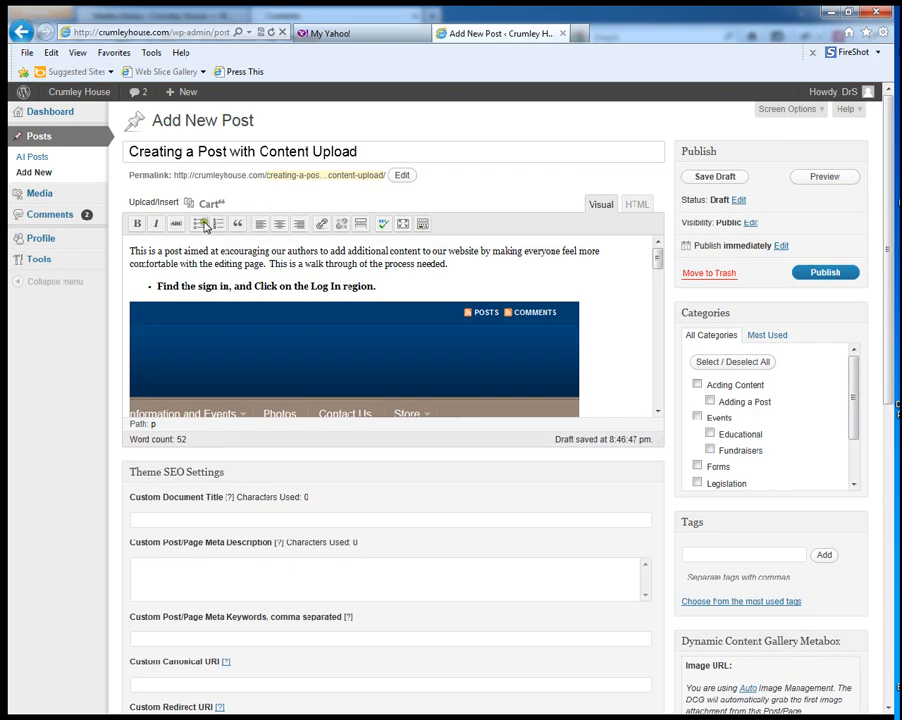
left_click(139, 224)
left_click(199, 224)
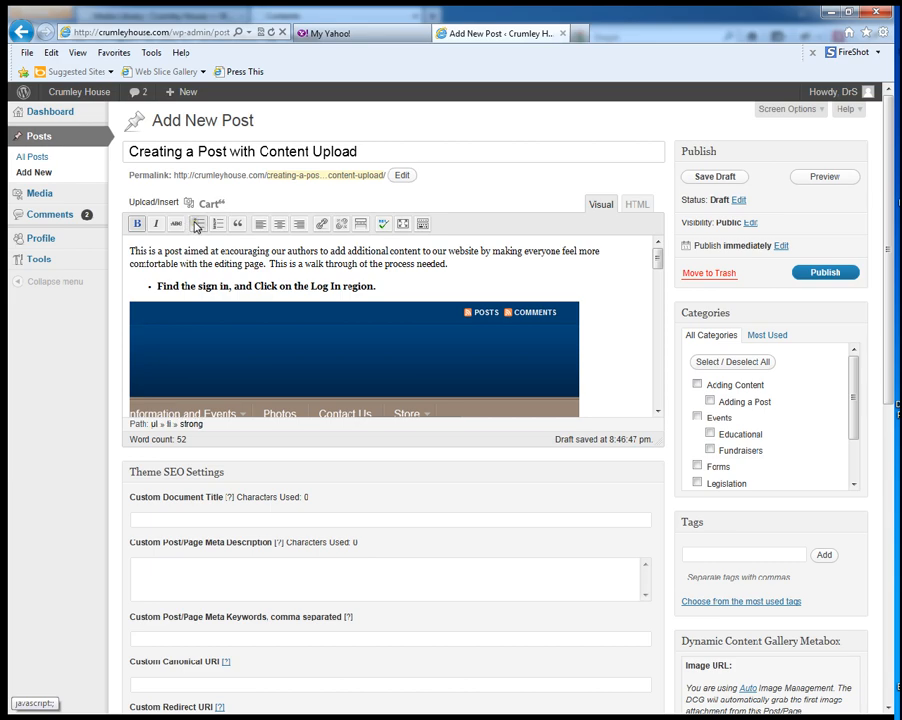
Paste the paragraph about the Author Add New Post Page on the empty line below the dashboard image
left_click_drag(657, 256, 657, 397)
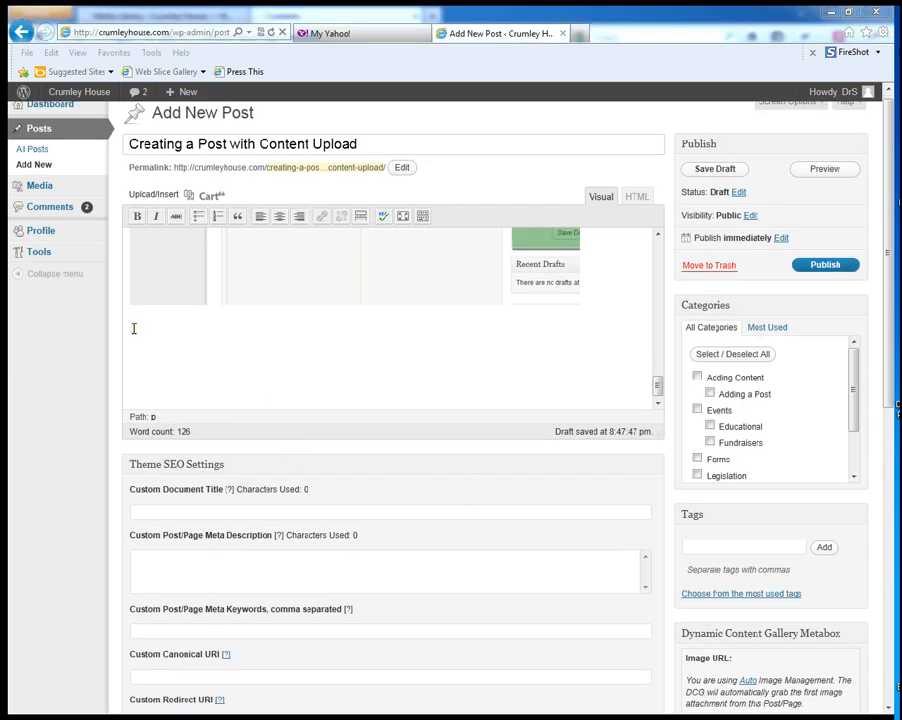
left_click(134, 329)
right_click(133, 329)
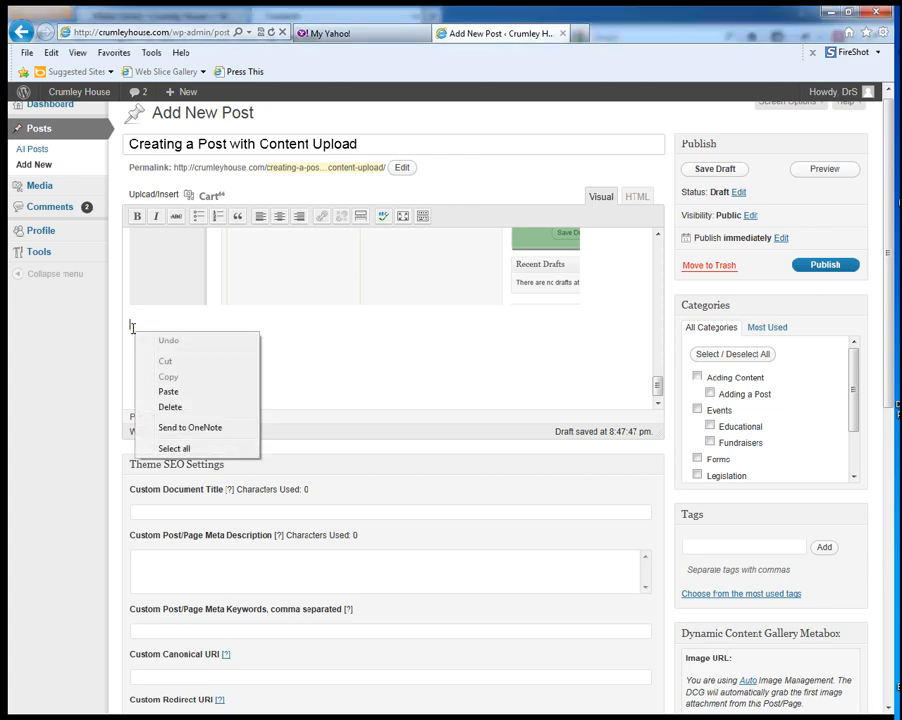
left_click(168, 392)
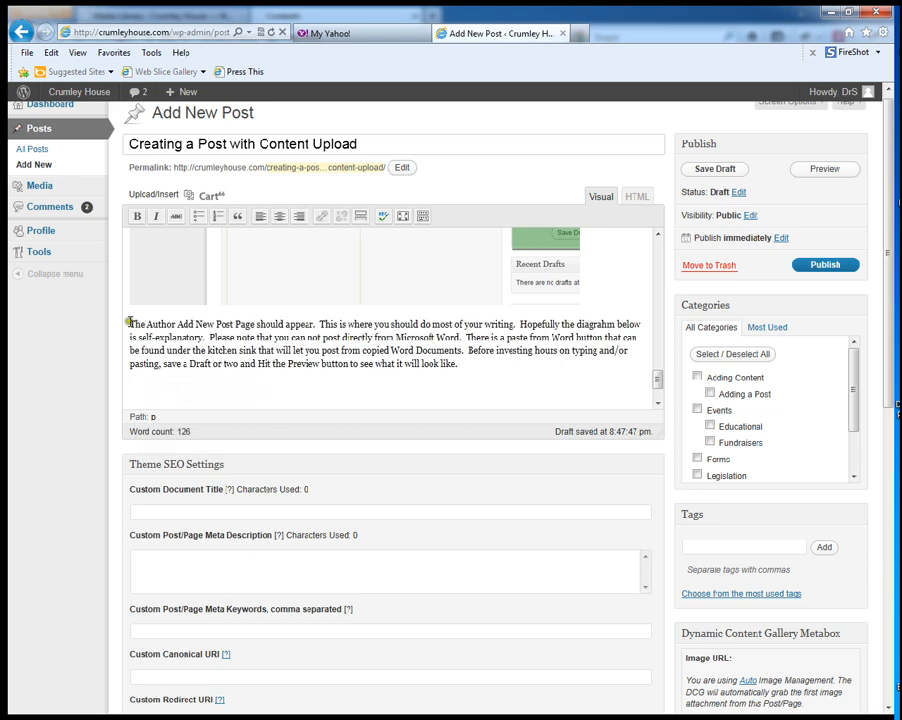
Make the pasted Add New Post Page paragraph a bold bulleted list item and start a plain paragraph below the list
left_click_drag(129, 321, 444, 374)
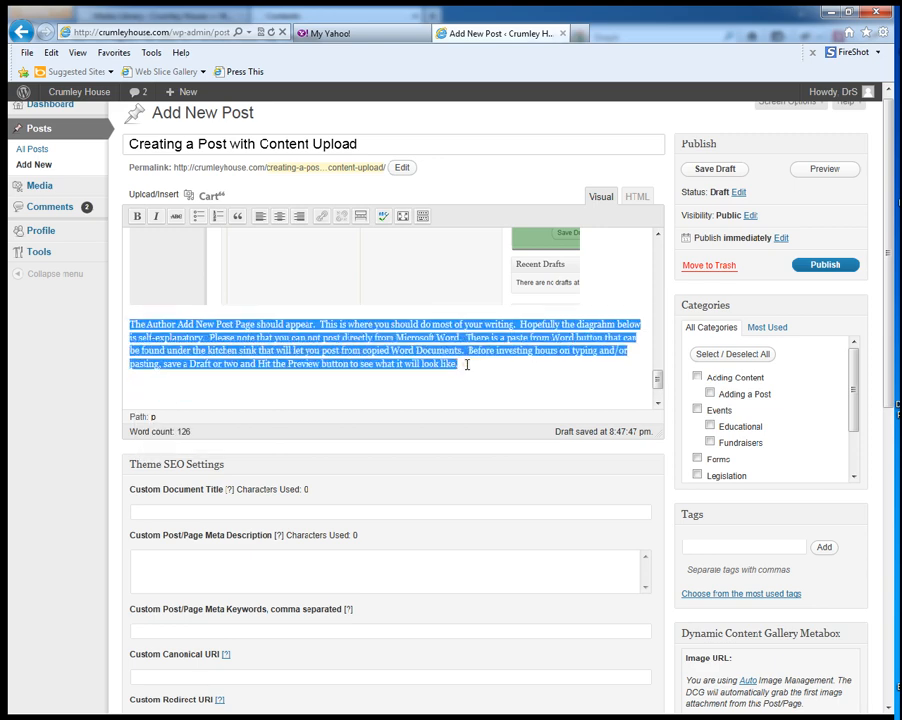
left_click(137, 216)
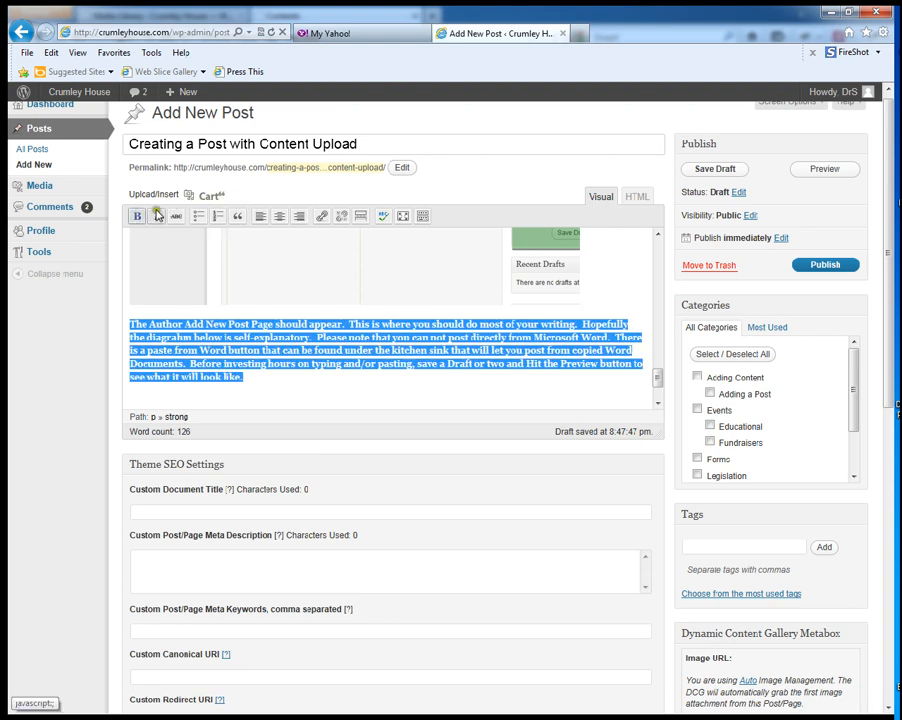
left_click(197, 216)
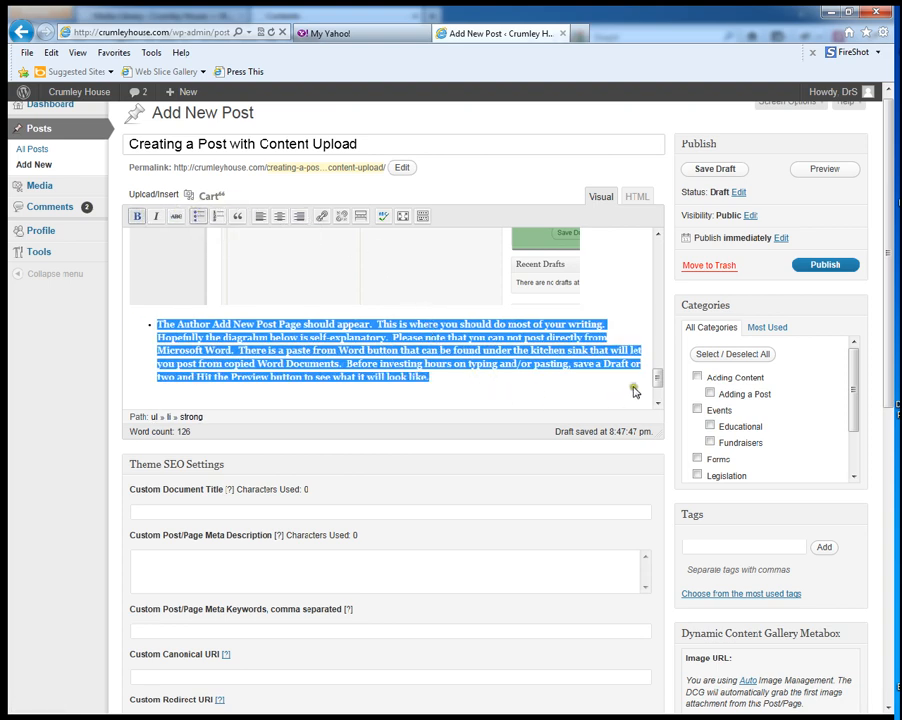
left_click(442, 376)
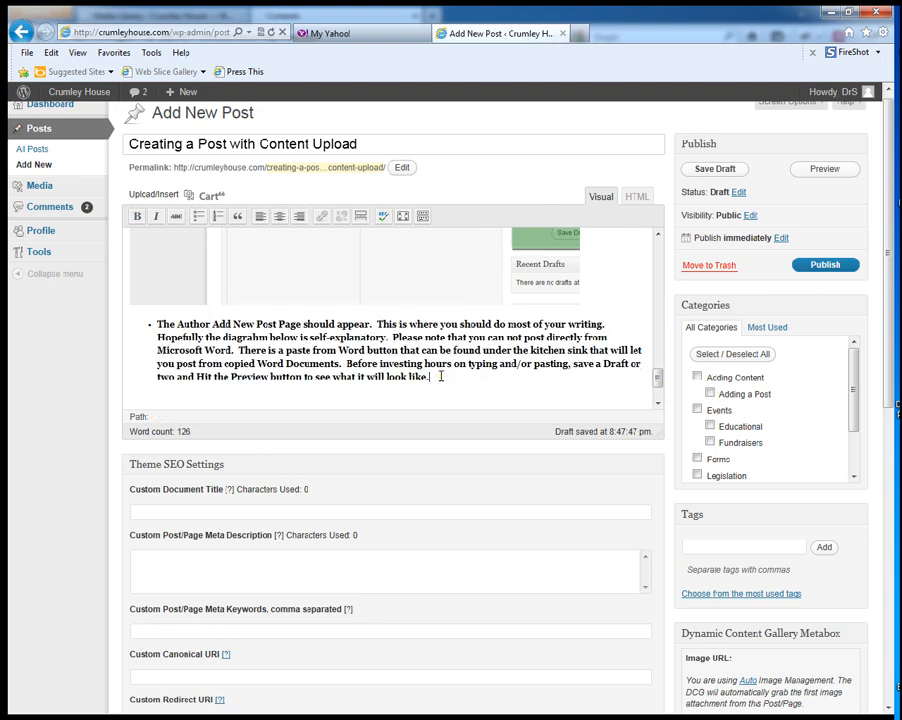
key("Return")
key("Return")
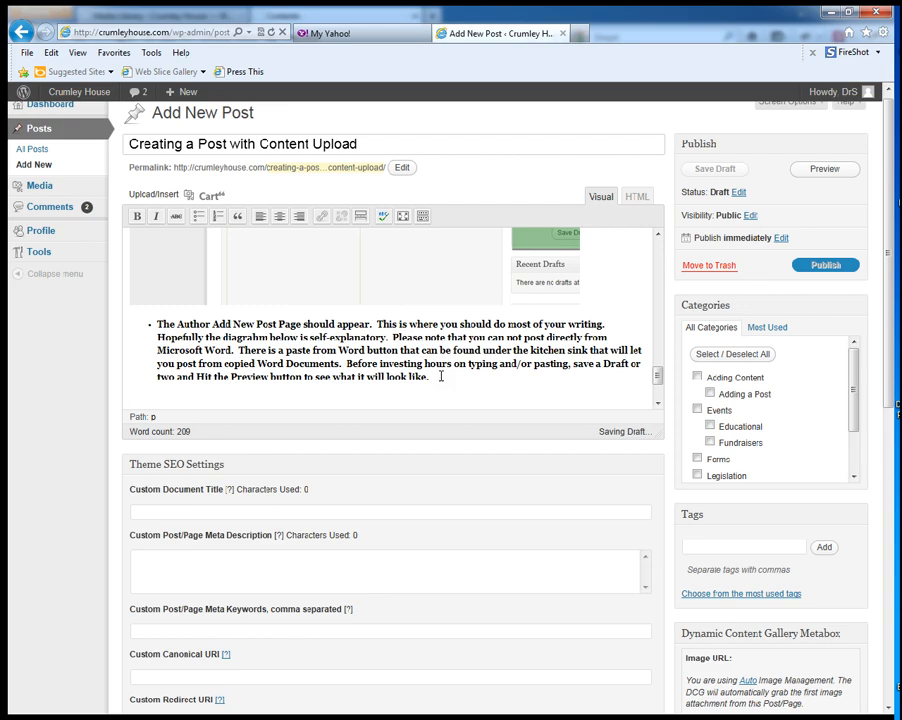
Upload CH4CreatePostfor650 from the 650 folder inside screenshots as new post media
left_click(156, 199)
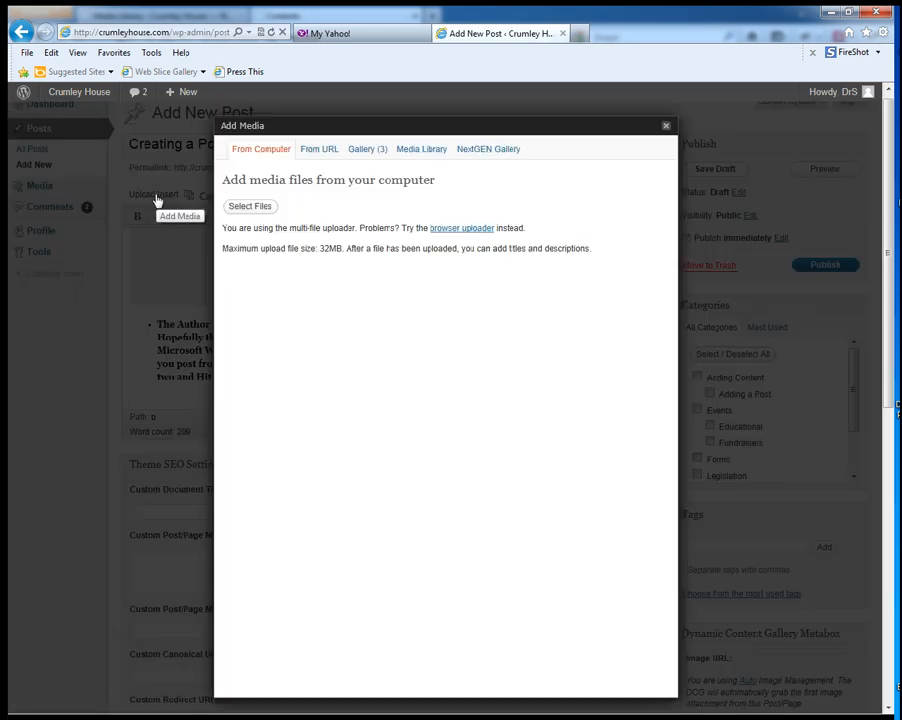
left_click(247, 209)
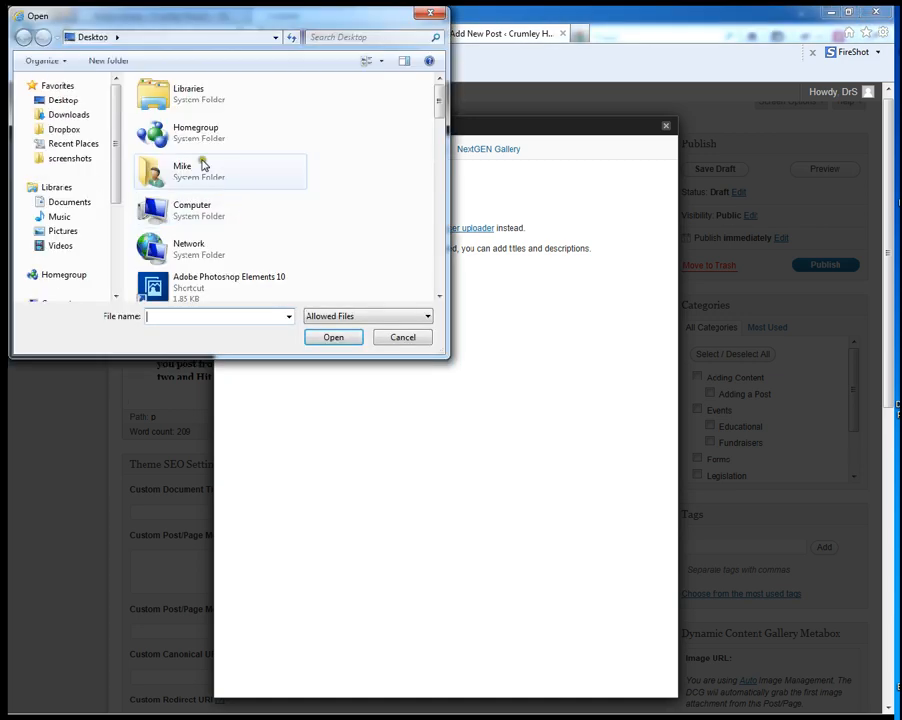
left_click(62, 158)
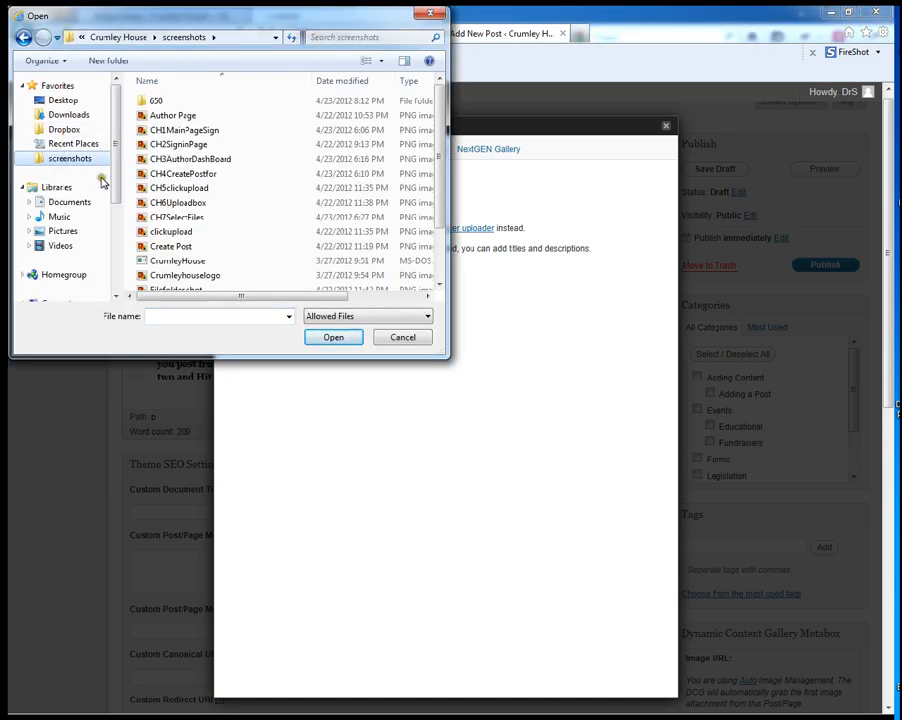
double_click(153, 103)
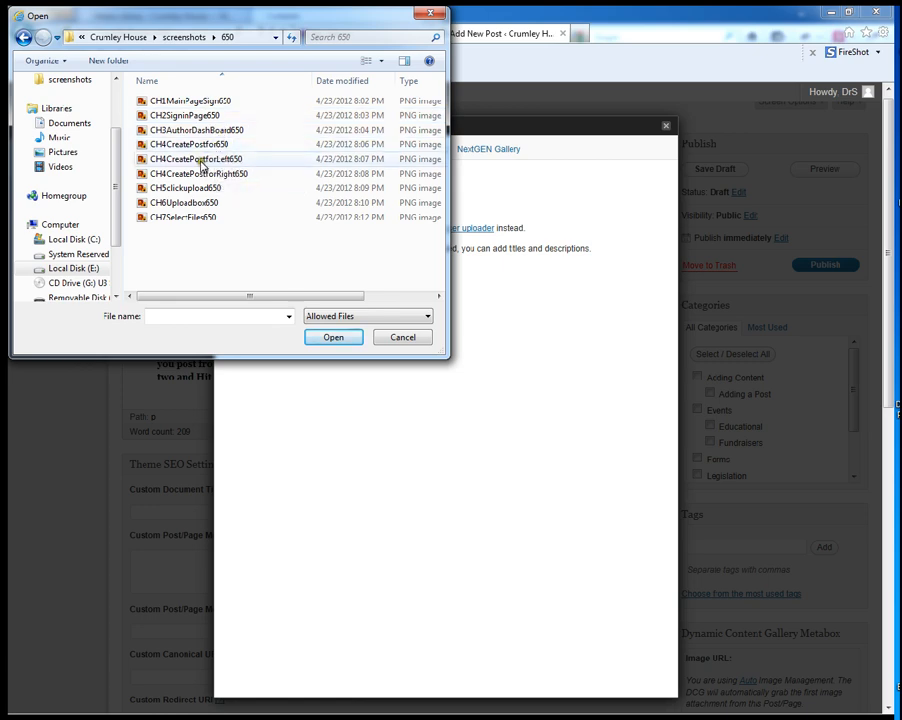
left_click(195, 145)
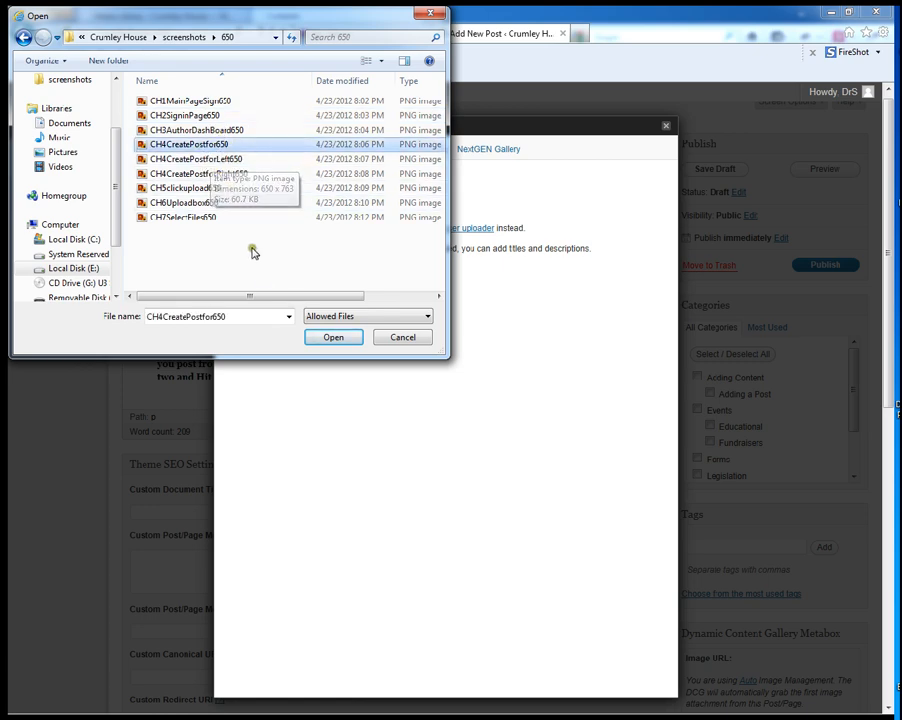
left_click(320, 338)
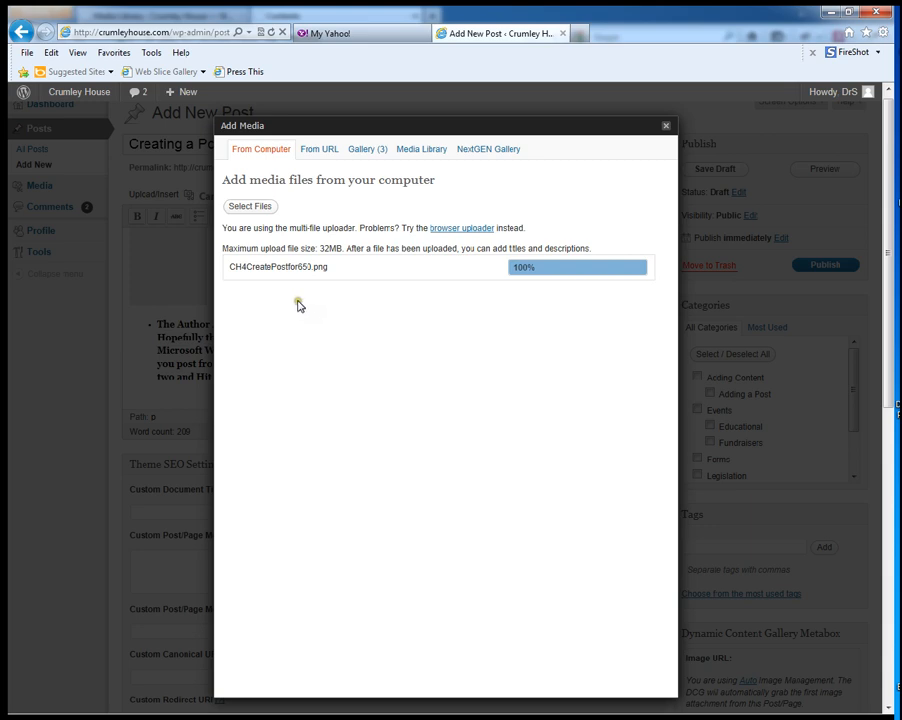
Upload CH4CreatePostforLeft650 from the 650 folder inside screenshots as a further media file
left_click(246, 207)
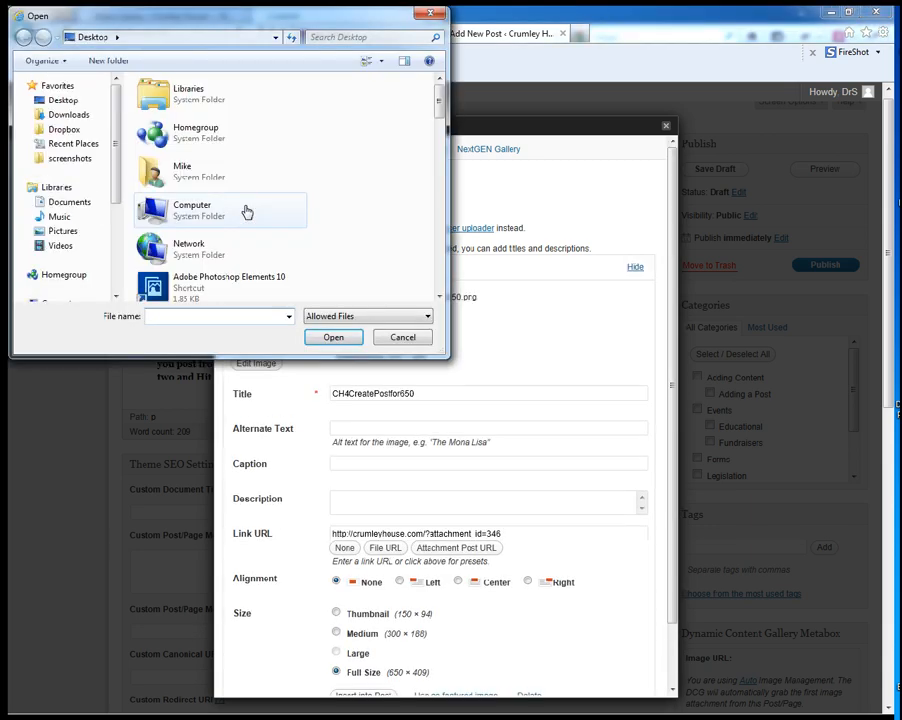
left_click(37, 160)
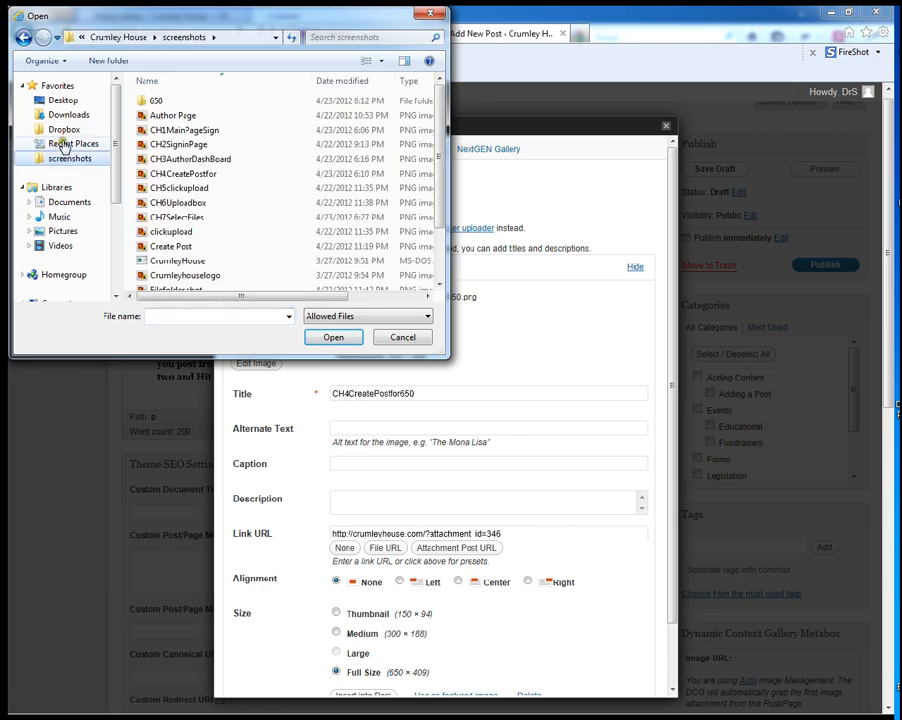
double_click(152, 101)
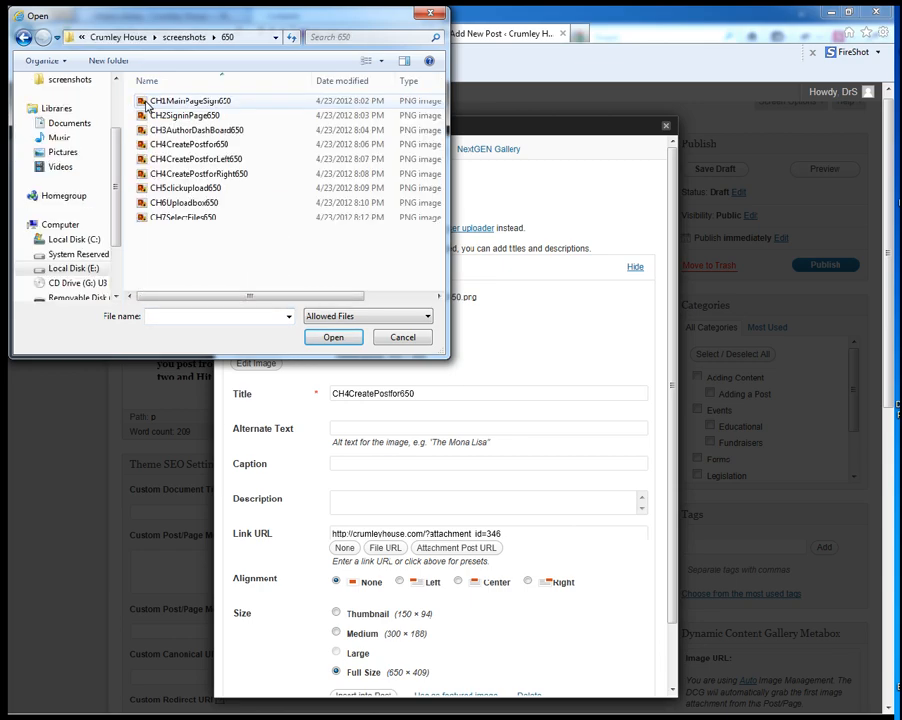
left_click(168, 160)
left_click(320, 337)
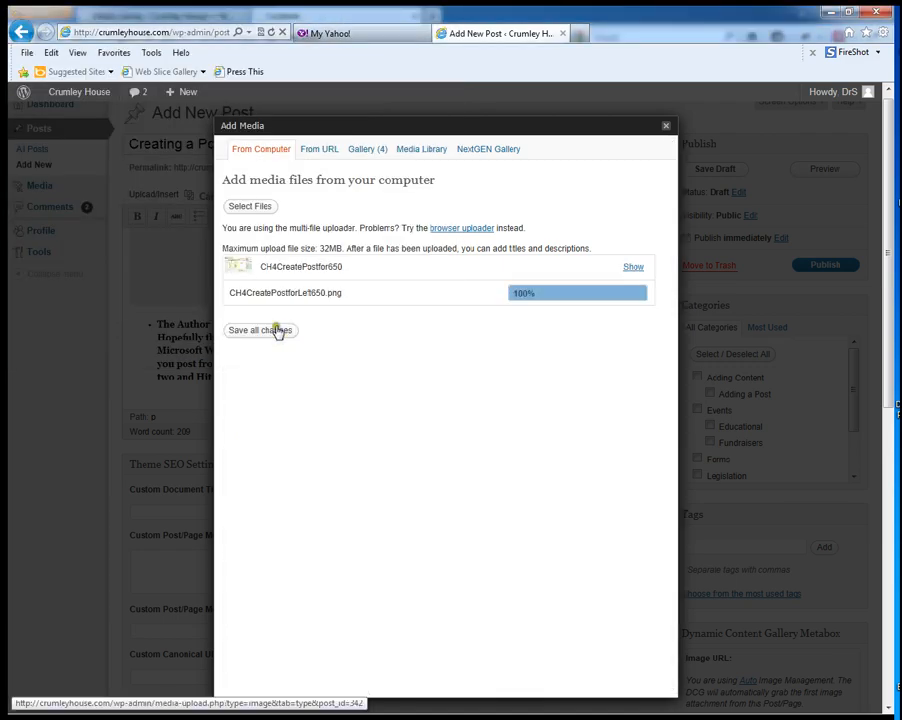
Upload CH4CreatePostforRight650 from the 650 folder inside screenshots as a further media file
left_click(245, 206)
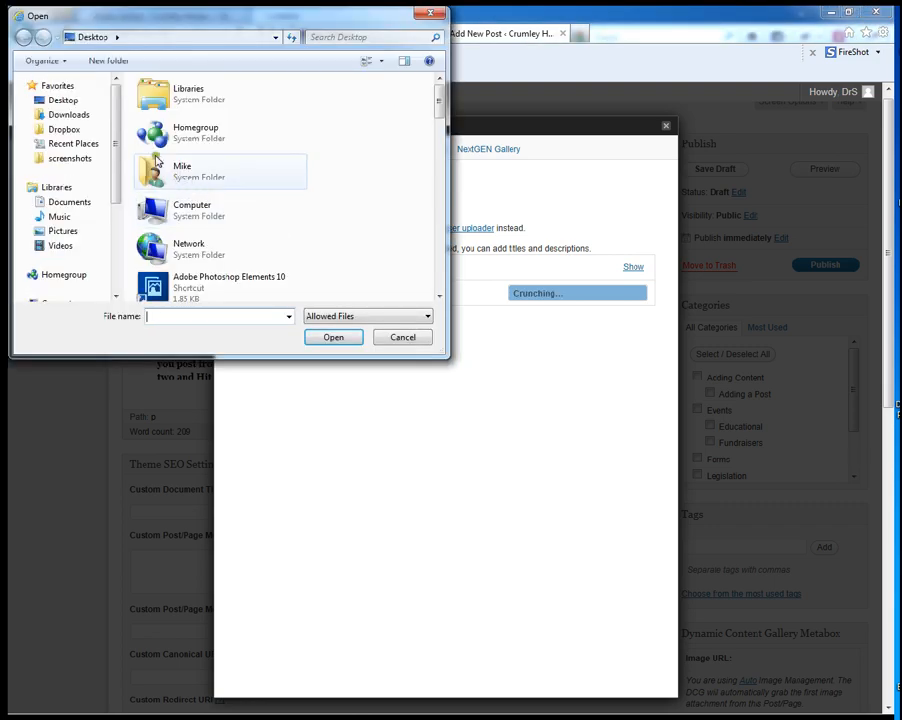
left_click(67, 158)
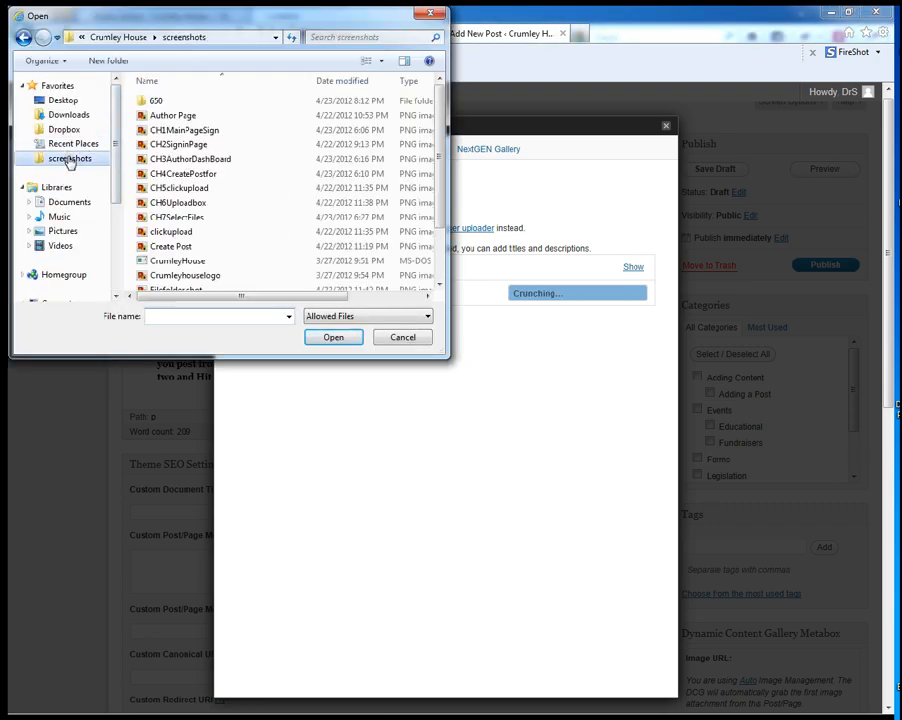
double_click(157, 103)
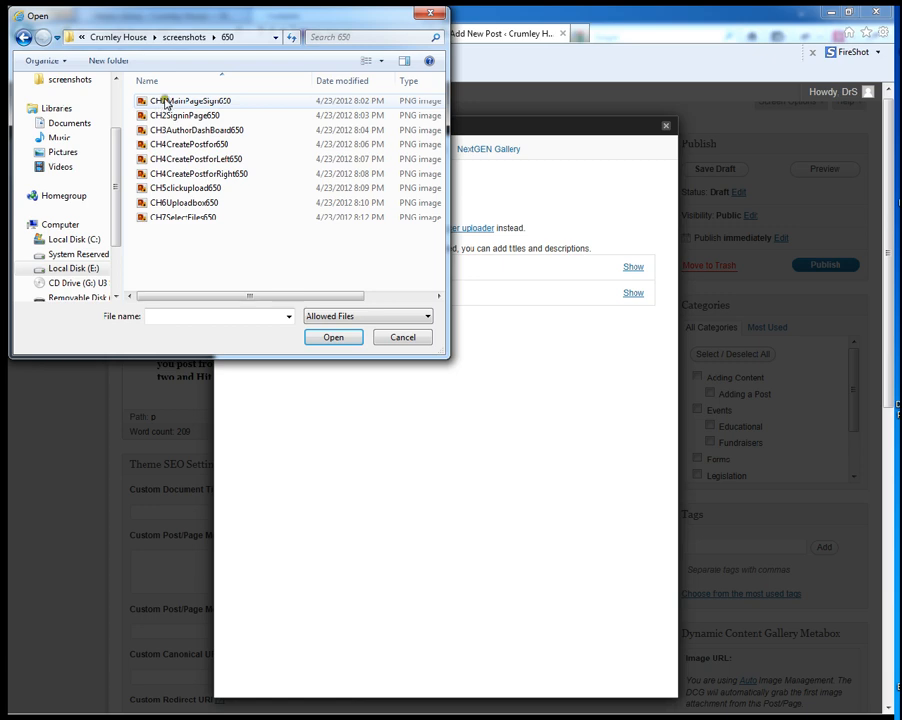
left_click(200, 174)
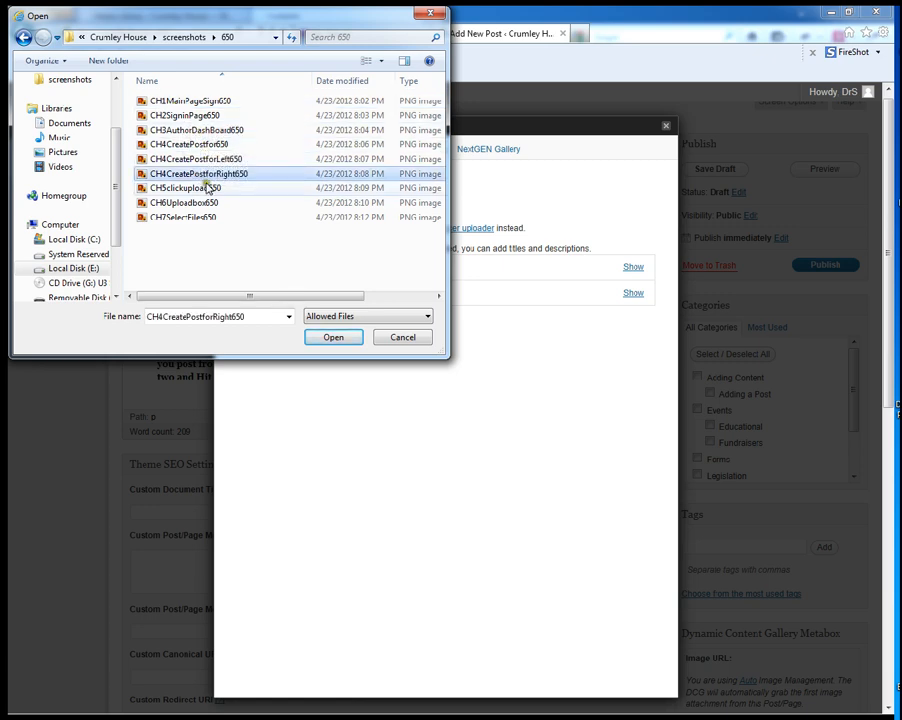
left_click(322, 339)
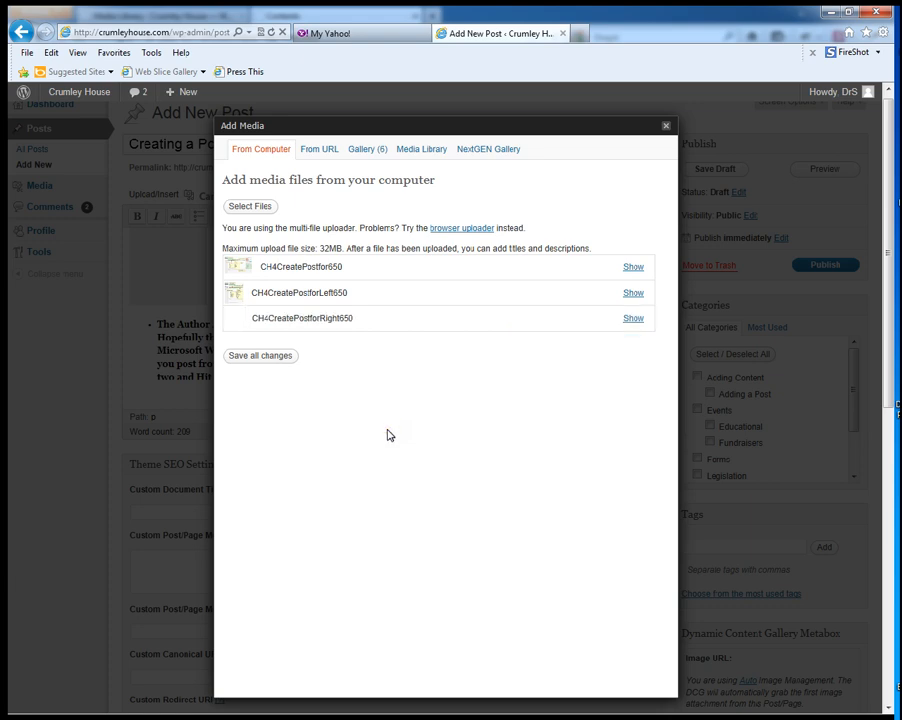
Insert the uploaded CH4CreatePostfor650 image, followed by CH4CreatePostforLeft650 from the Media Library, into the post at full size
left_click(636, 267)
scroll(517, 436, "down", 3)
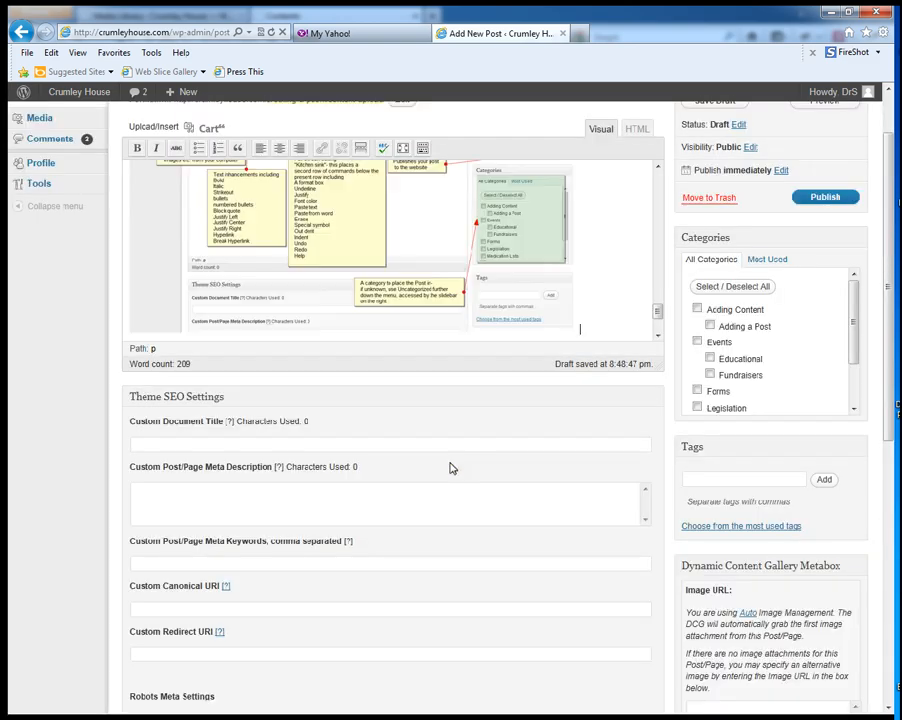
left_click(155, 131)
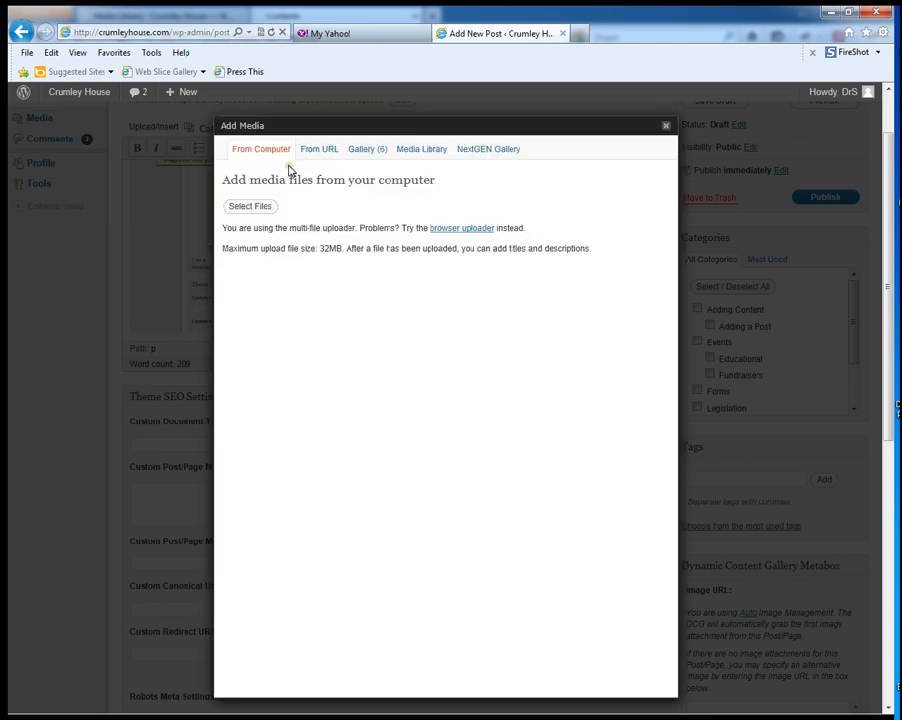
left_click(419, 153)
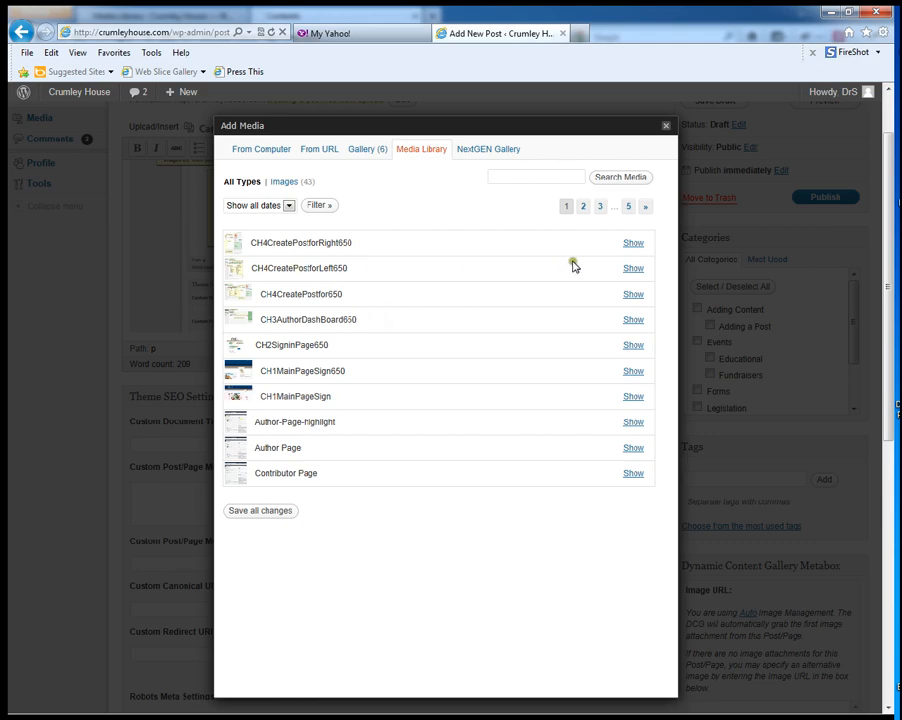
left_click(628, 268)
scroll(500, 362, "down", 3)
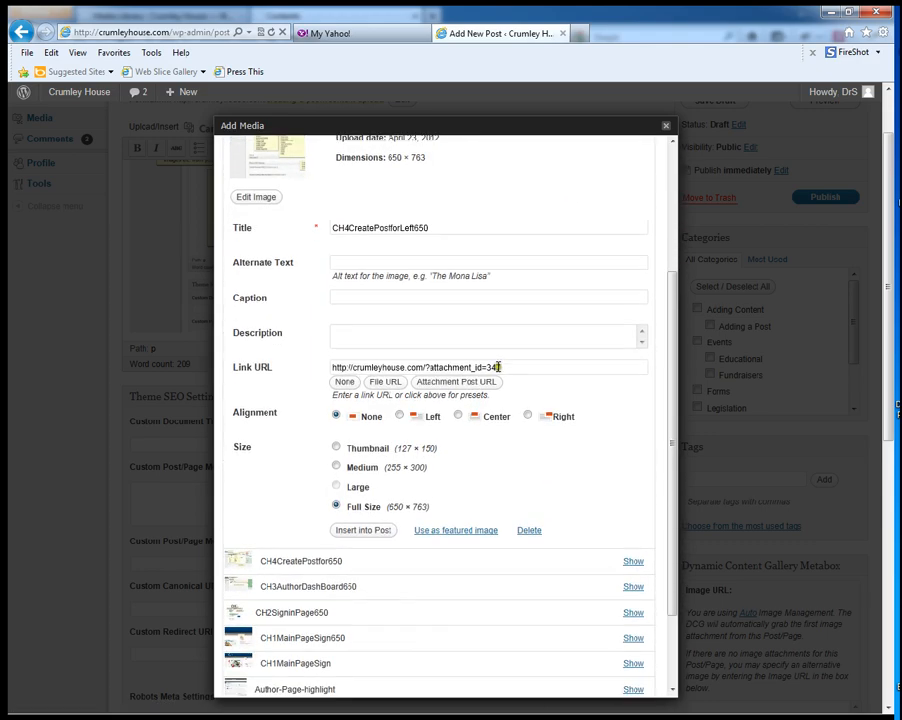
scroll(388, 490, "down", 3)
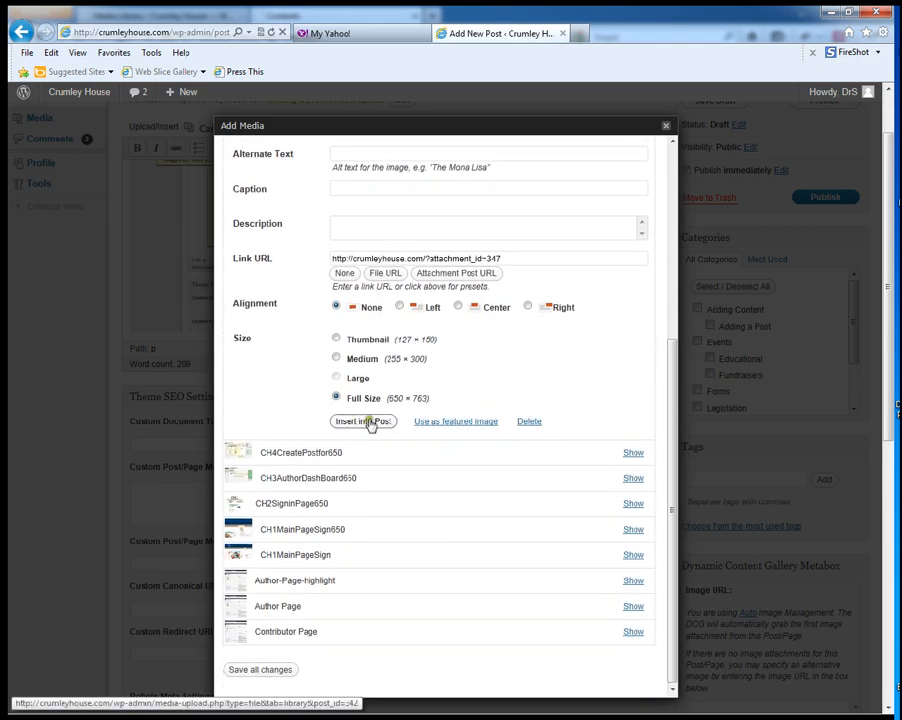
left_click(366, 421)
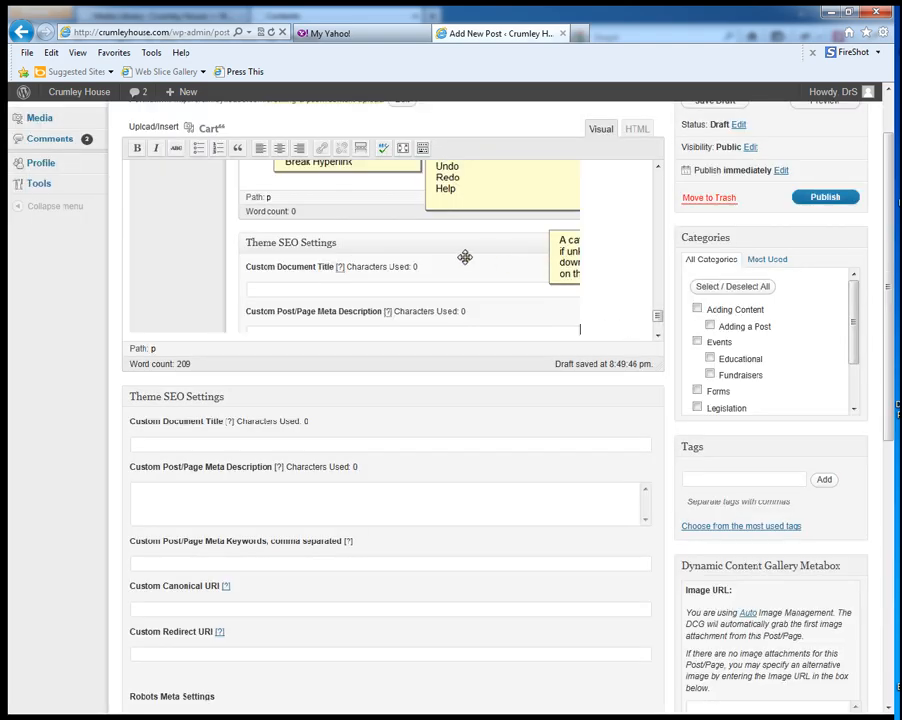
Insert CH4CreatePostforRight650 from the Media Library into the post at full size
left_click(159, 130)
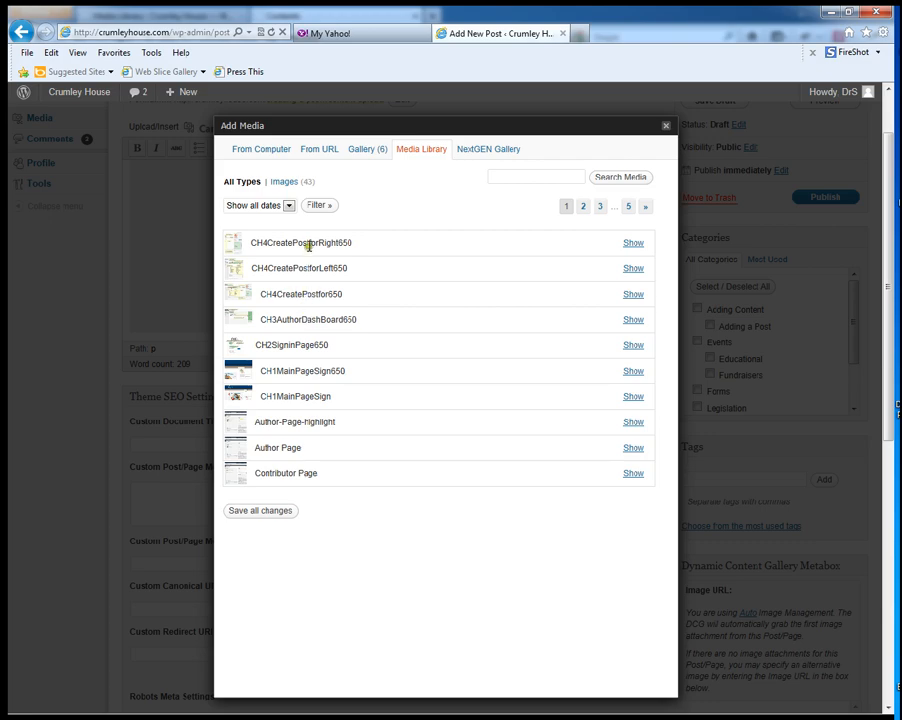
left_click(634, 244)
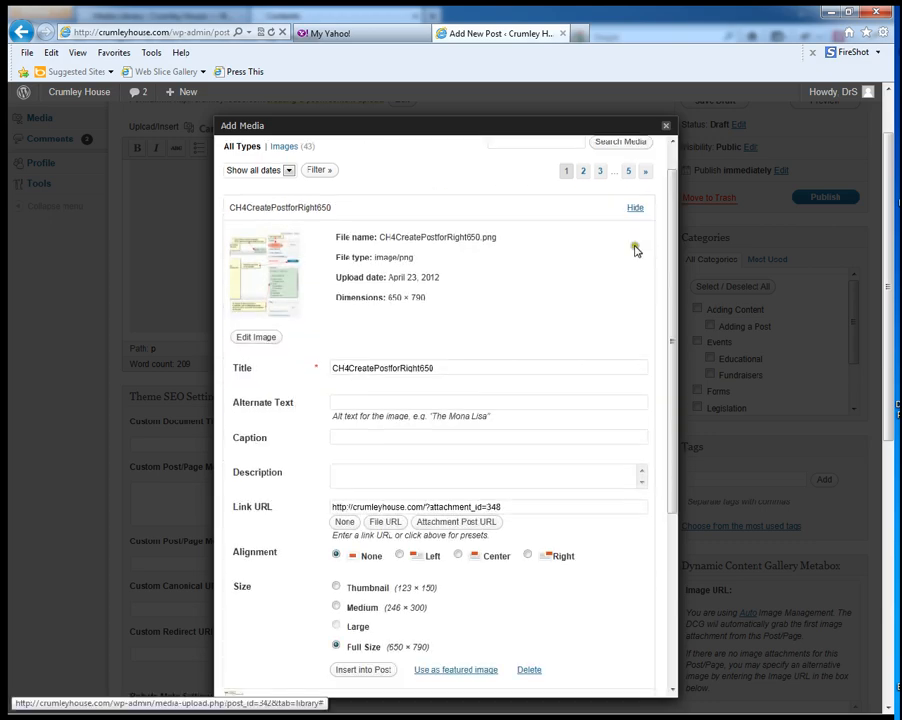
left_click(367, 671)
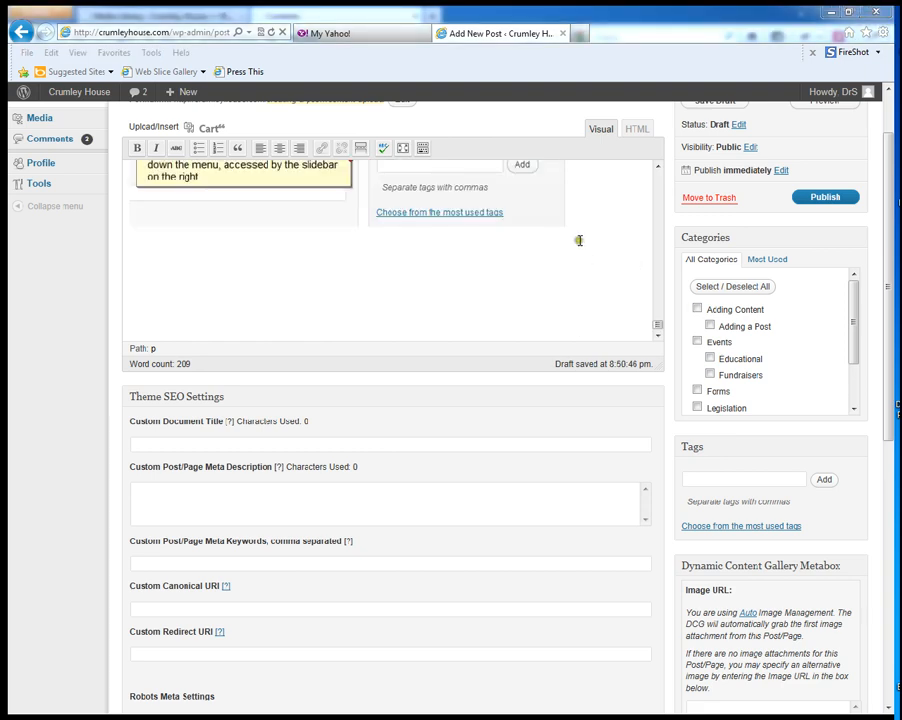
Paste the paragraph about adding pictures with Upload/Insert and selecting Categories below the last image of the post
scroll(590, 220, "up", 2)
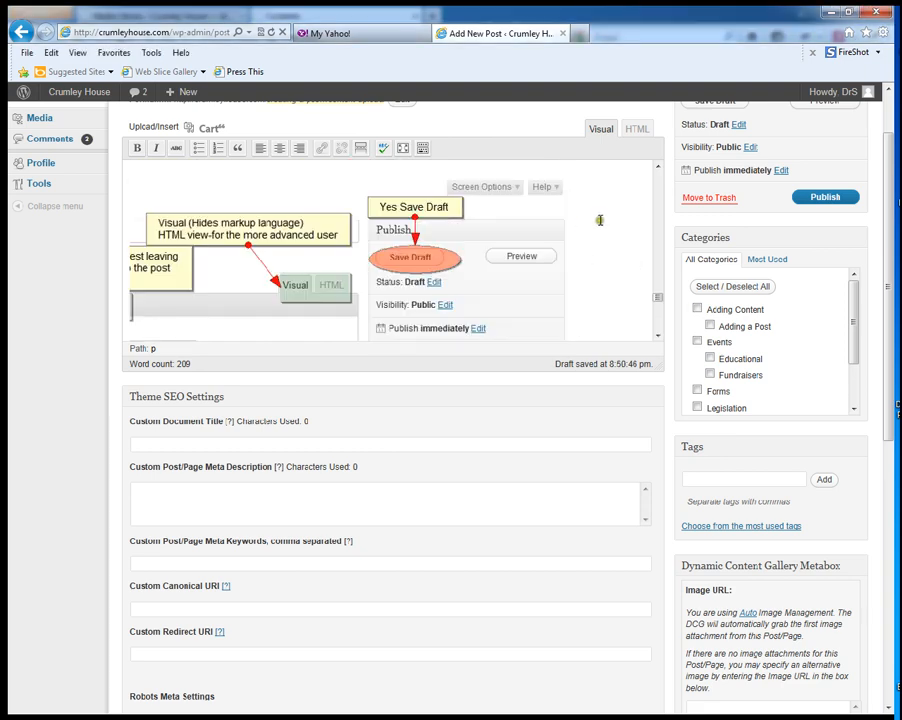
left_click_drag(656, 300, 654, 324)
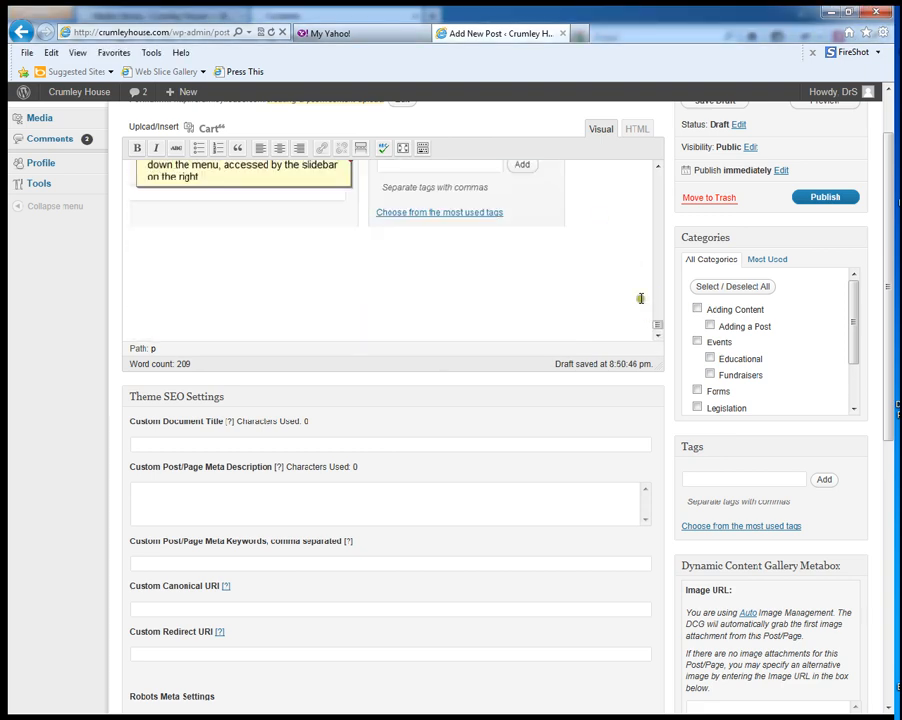
right_click(159, 249)
left_click(193, 311)
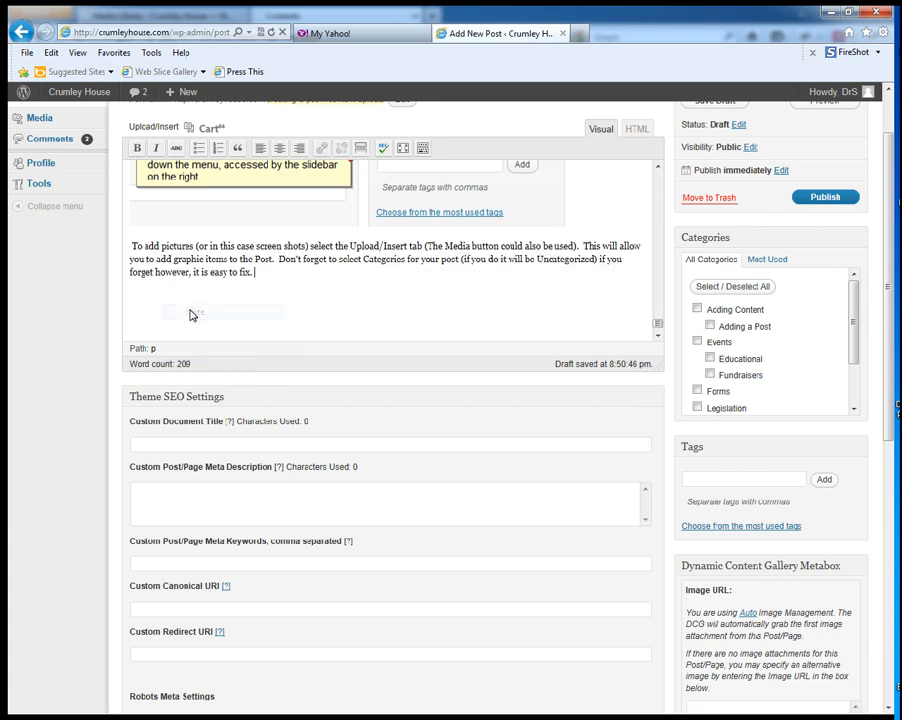
Format the pasted paragraph about adding pictures with Upload/Insert as a bold bullet and start a plain line below it
left_click_drag(129, 246, 243, 287)
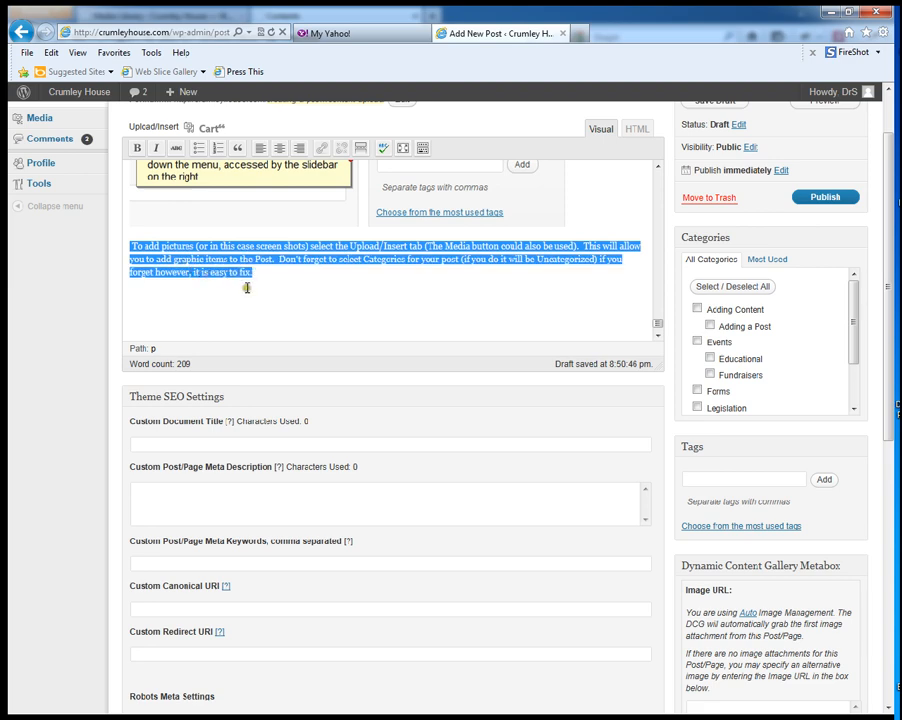
left_click(136, 150)
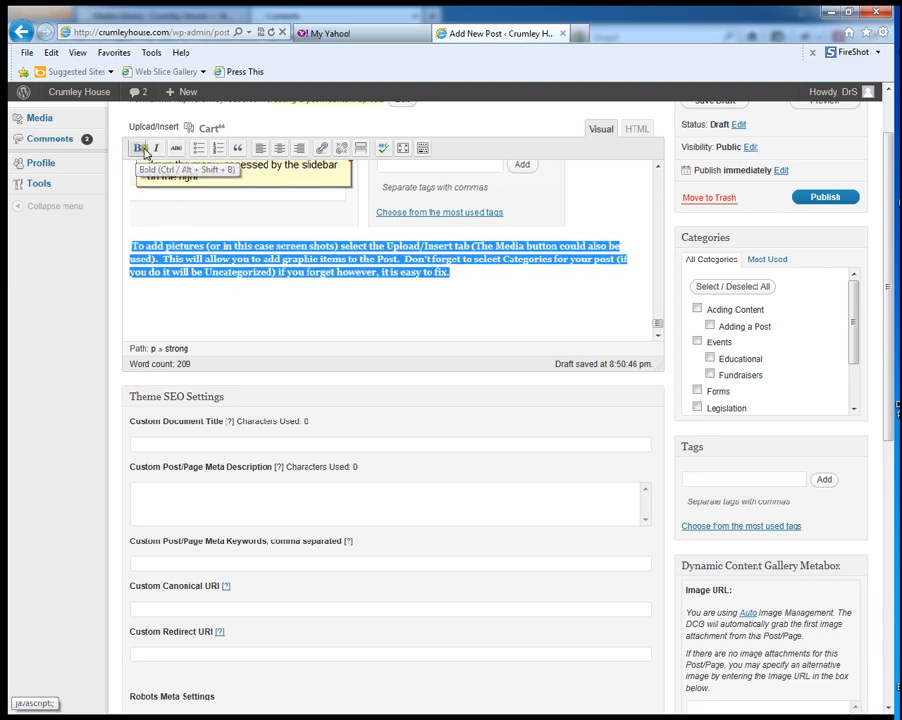
left_click(198, 148)
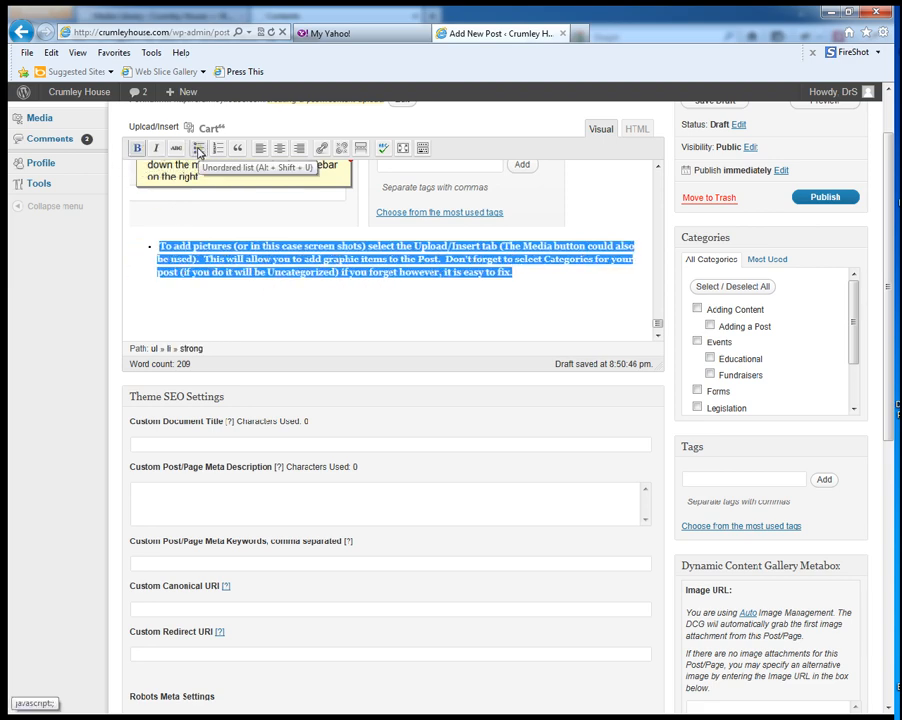
left_click(517, 276)
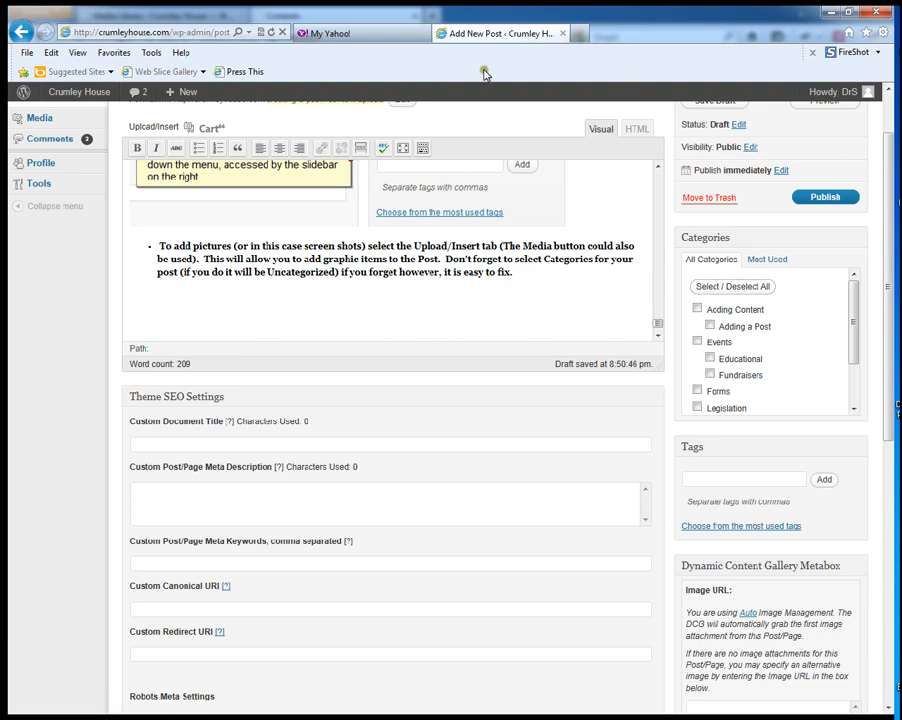
left_click(516, 300)
key("Return")
key("BackSpace")
Upload CH5clickupload650 from the 650 folder inside screenshots as a new media file for the post
left_click(160, 129)
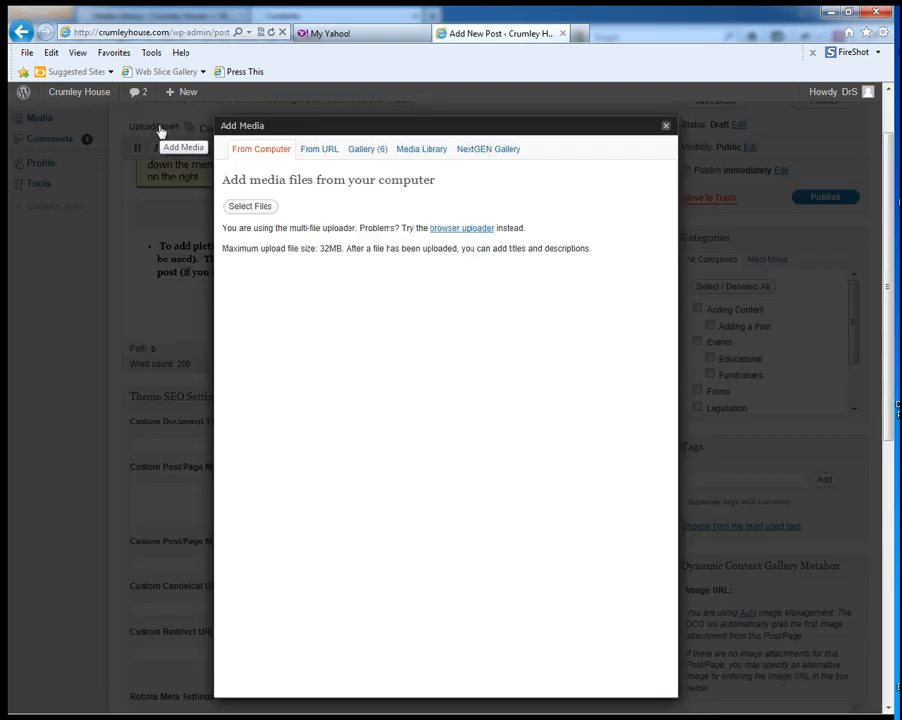
left_click(252, 206)
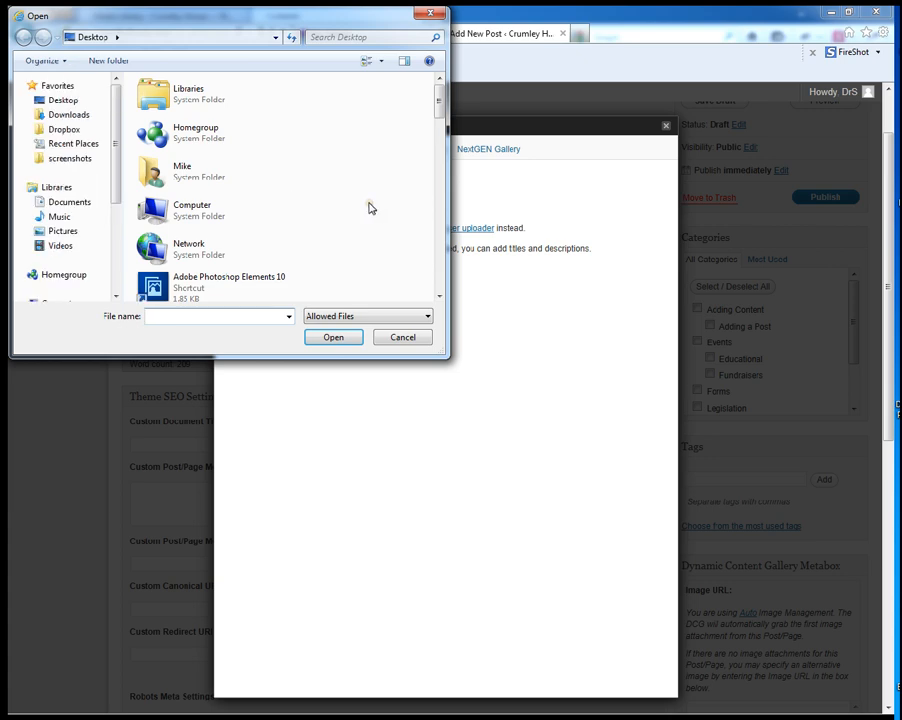
left_click(50, 160)
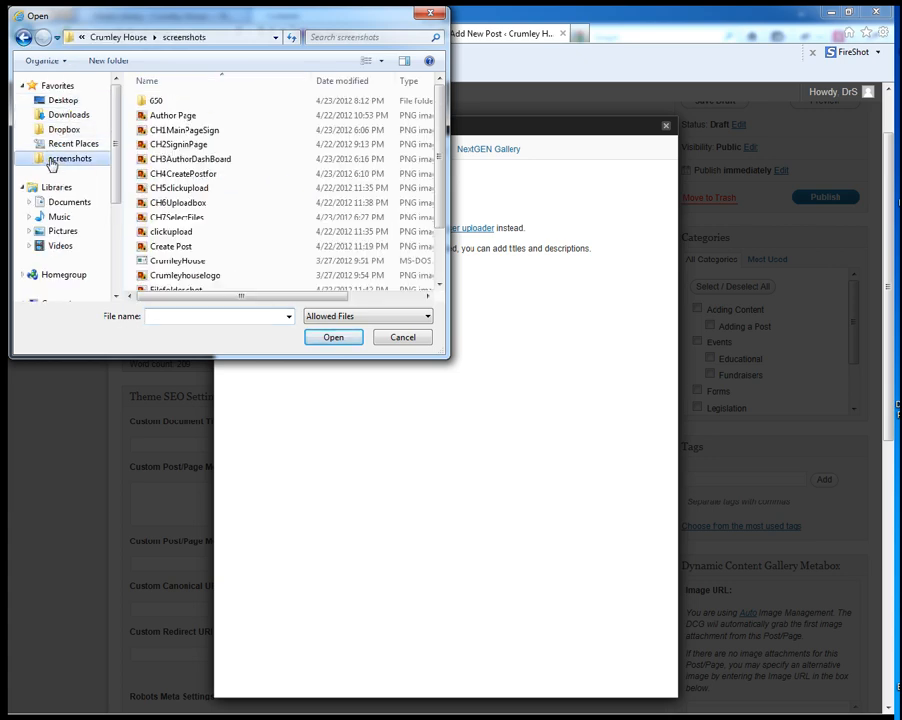
double_click(156, 102)
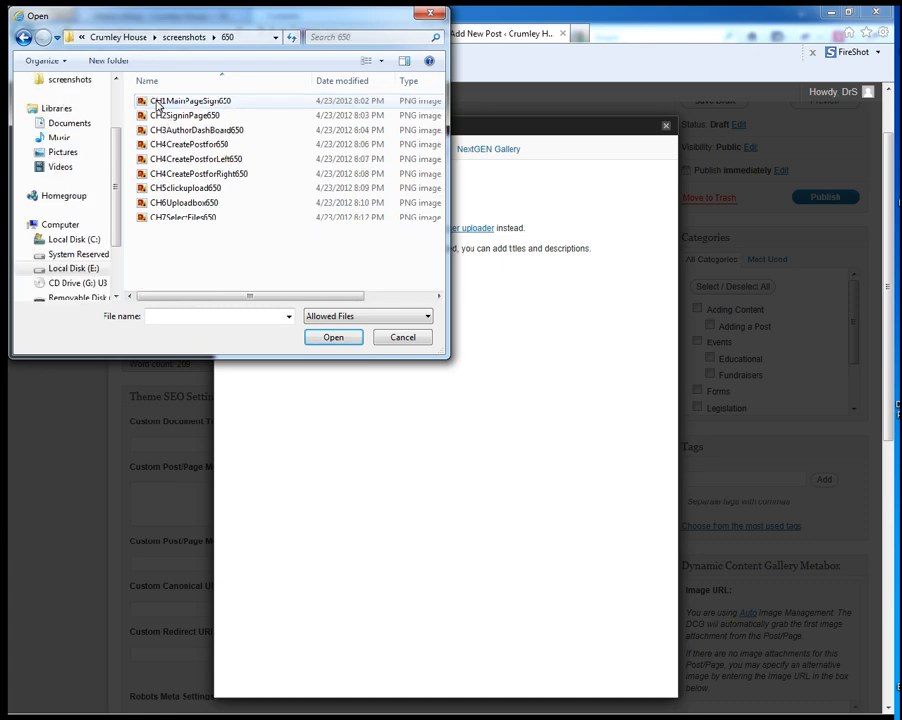
left_click(176, 190)
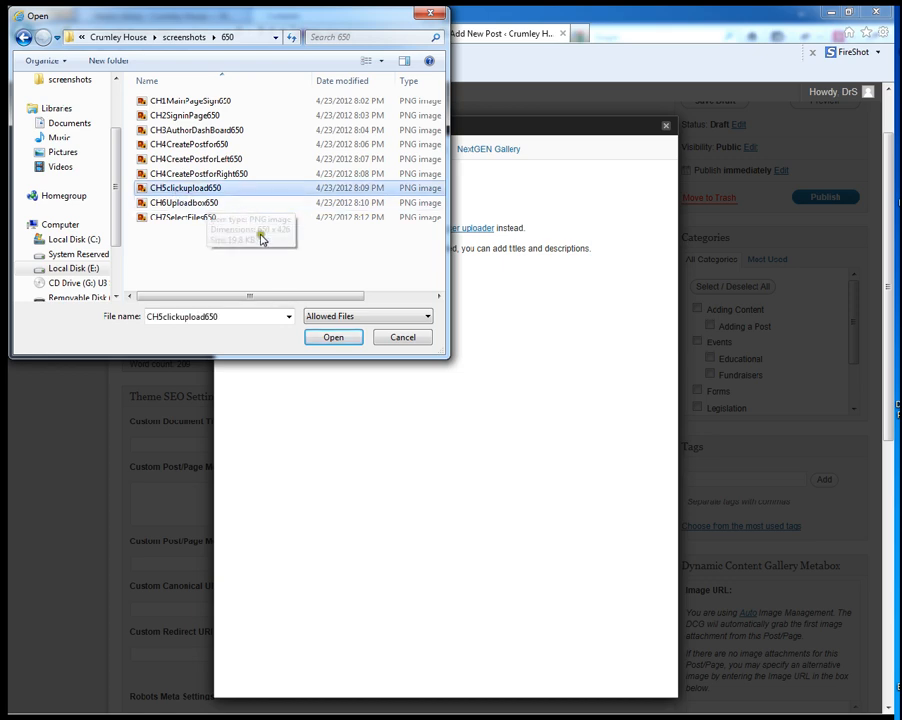
left_click(333, 338)
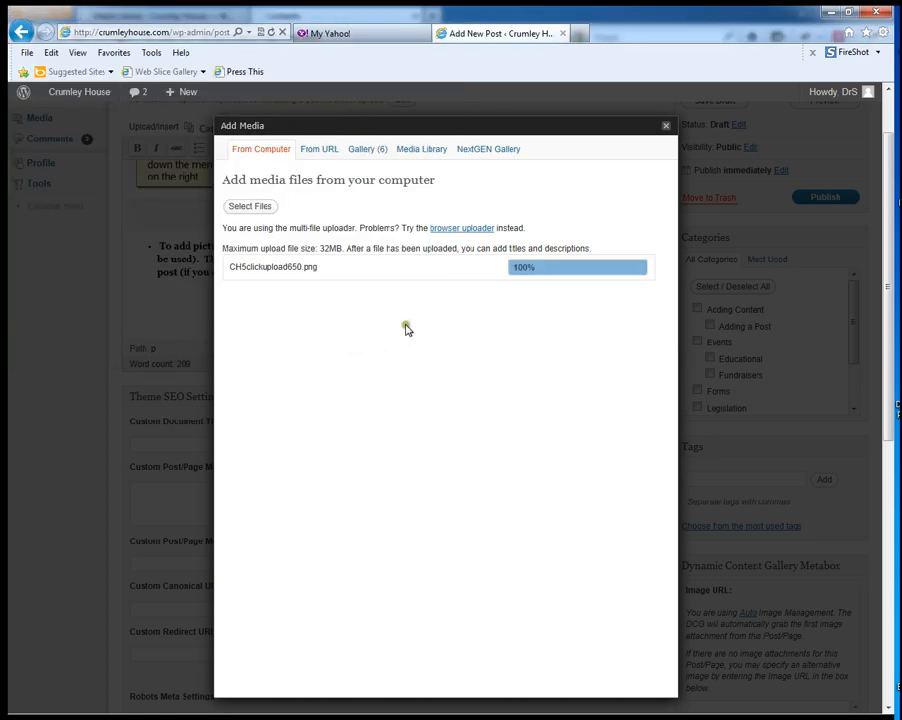
Upload CH6Uploadbox650 from the 650 folder inside screenshots as another media file
left_click(249, 205)
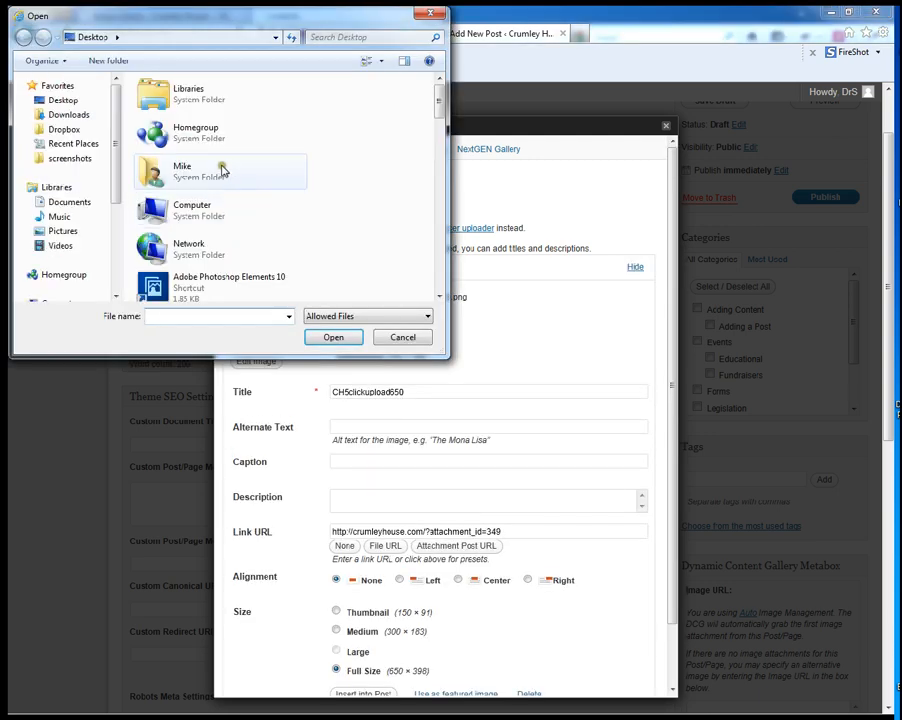
left_click(70, 160)
double_click(146, 101)
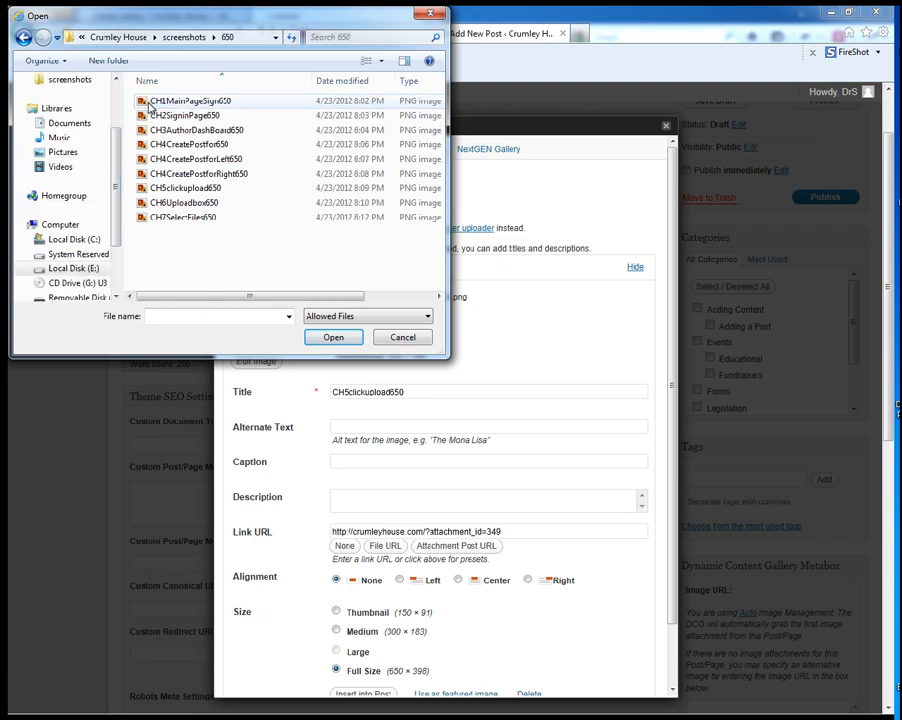
left_click(182, 202)
left_click(322, 336)
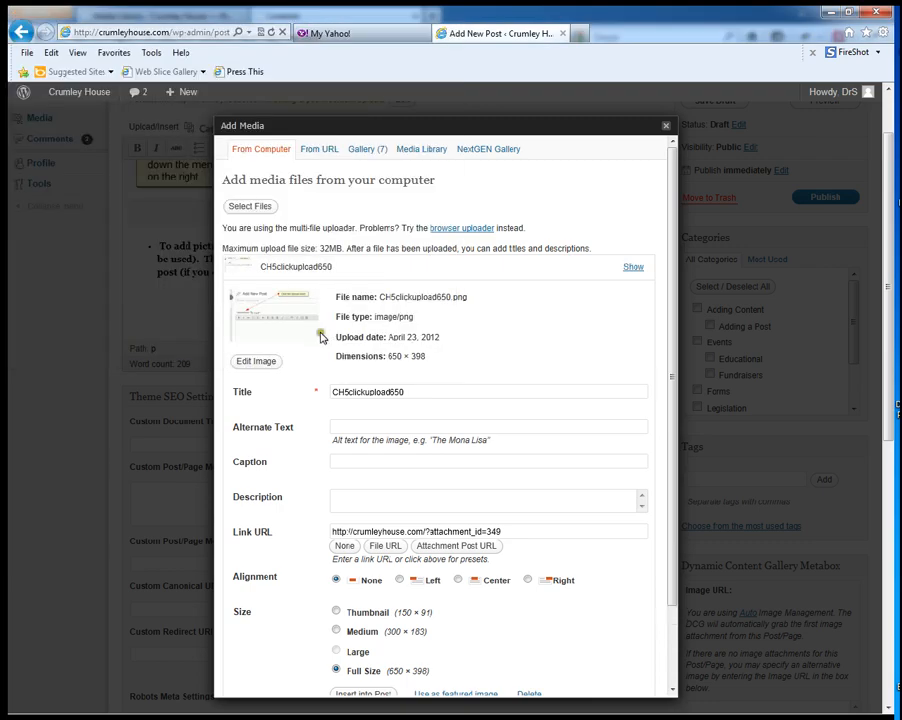
Upload CH7SelectFiles650 from the 650 folder inside screenshots as a third media file
mouse_move(101, 94)
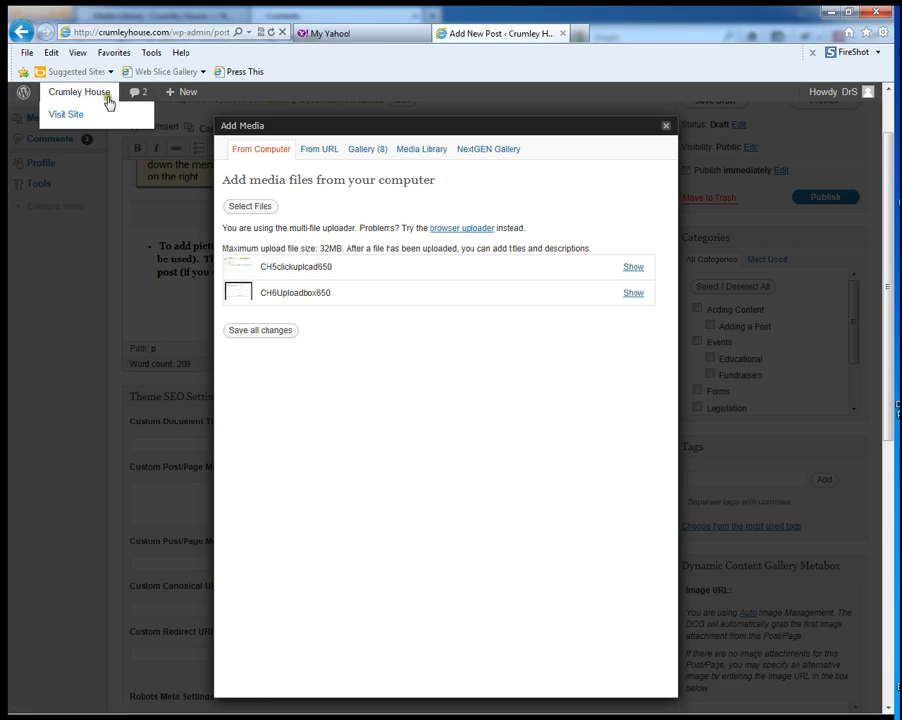
left_click(248, 206)
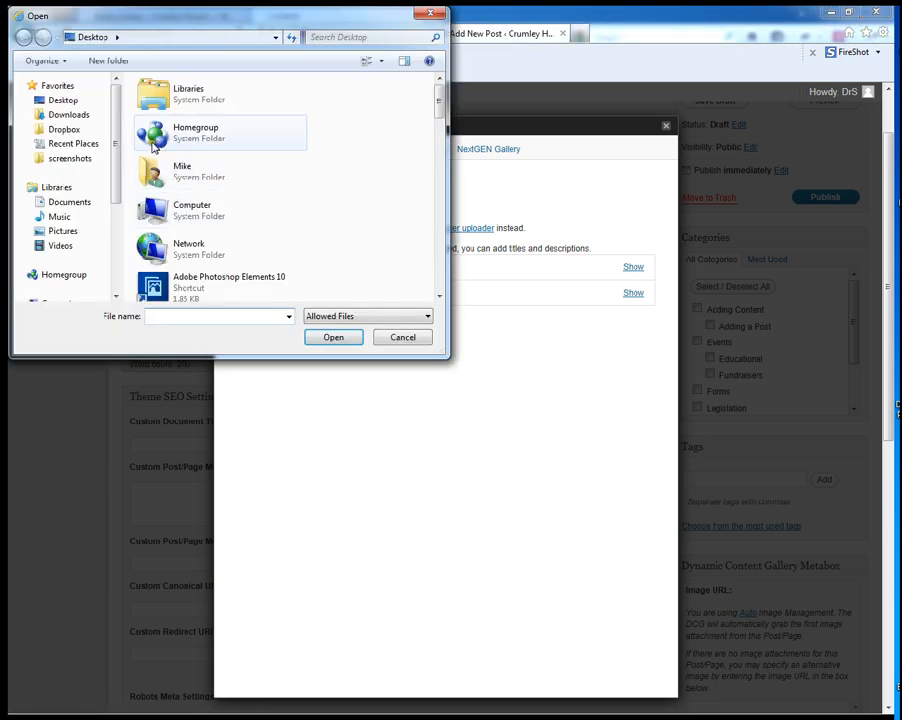
left_click(84, 158)
double_click(146, 102)
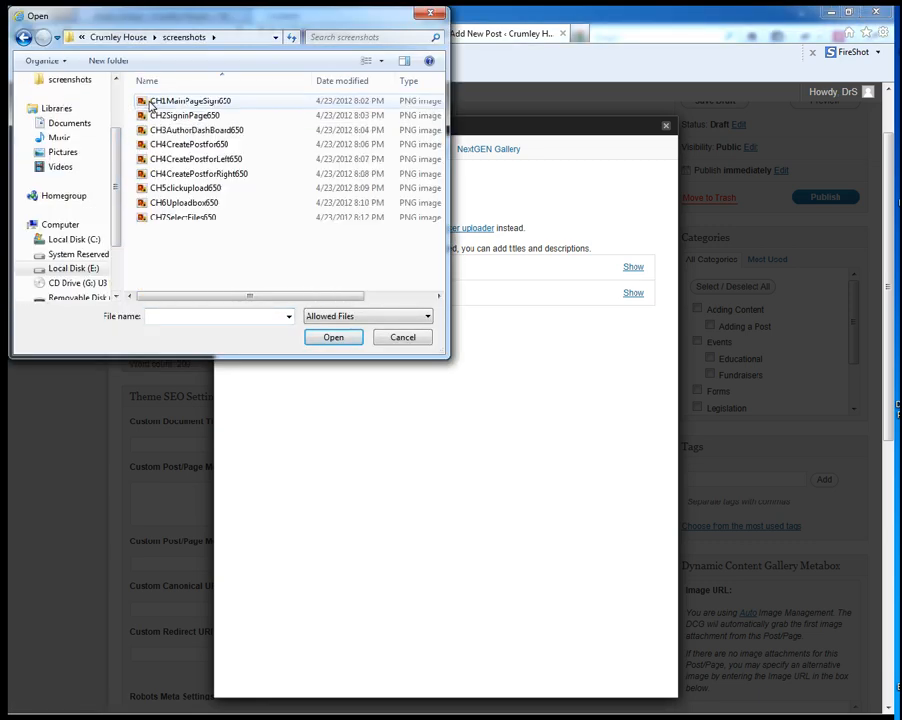
left_click(185, 218)
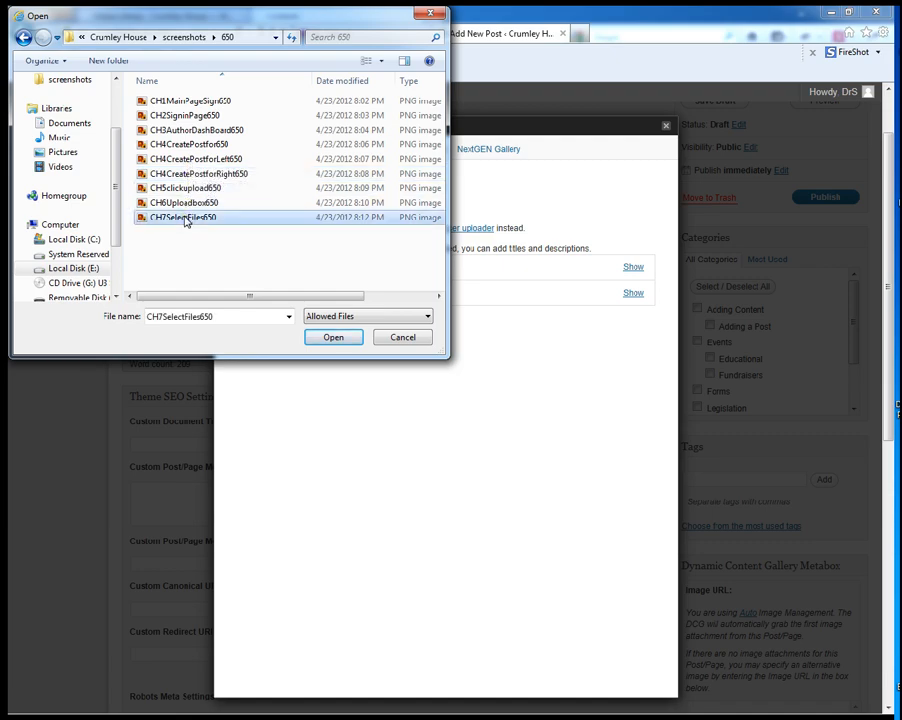
left_click(332, 337)
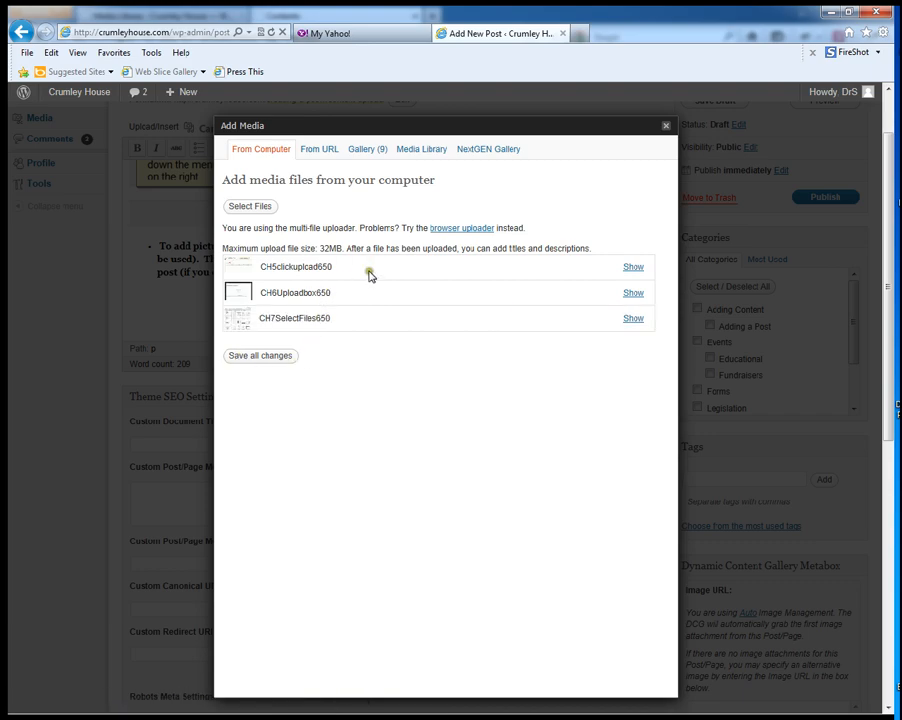
Insert the uploaded CH5clickupload650 image into the post at full size and place the cursor below it
left_click(636, 268)
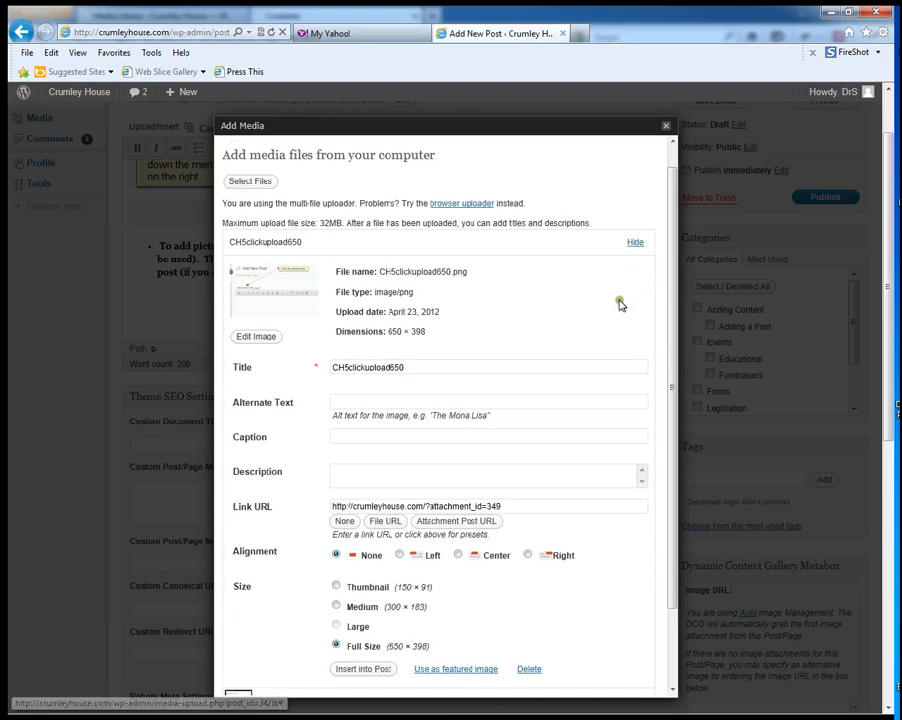
scroll(518, 454, "down", 2)
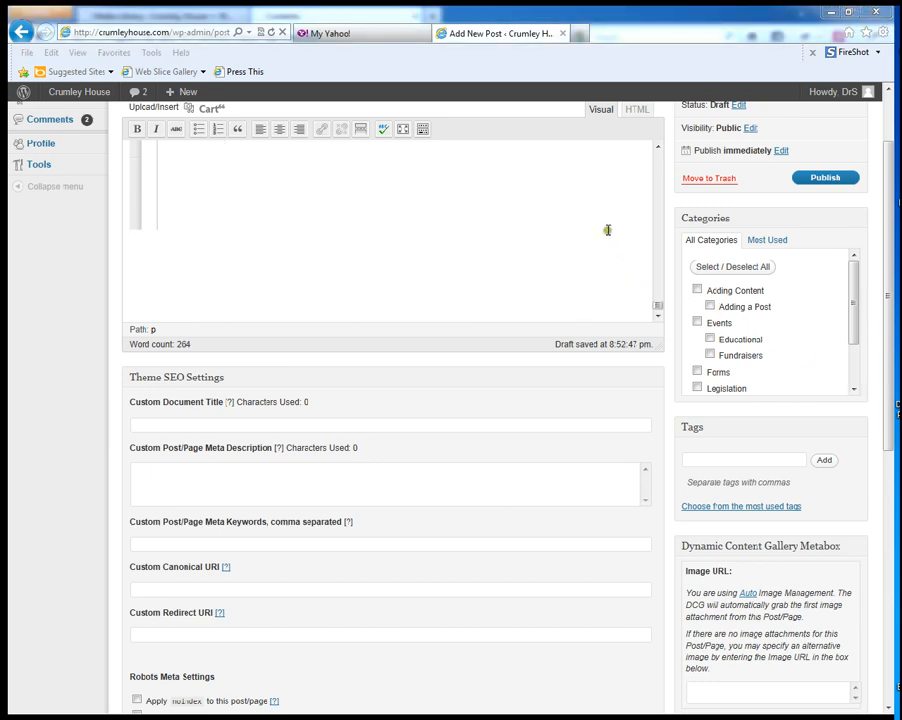
left_click(607, 230)
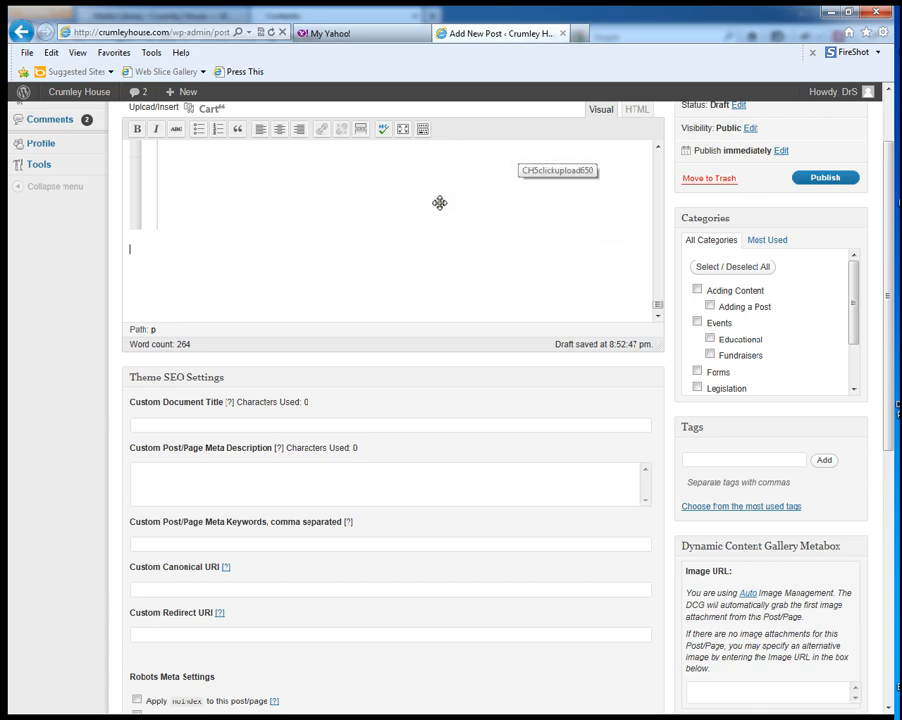
Paste "After you click upload, the Upload box appears. I prefer to Select Files, verses Drop Files here." below the image as a bold bullet
scroll(436, 200, "up", 1)
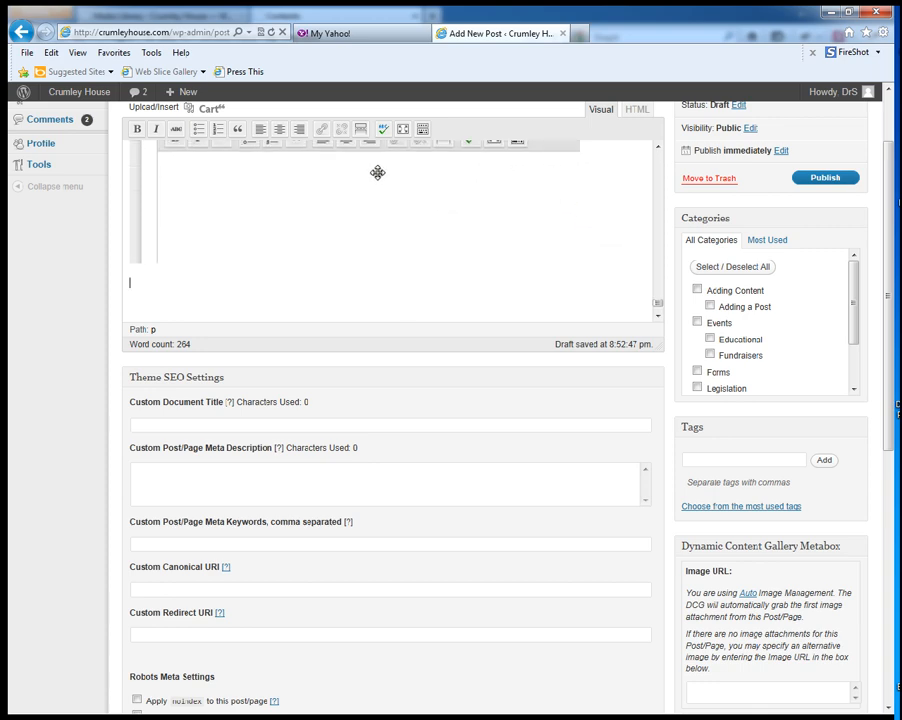
right_click(165, 288)
left_click(200, 349)
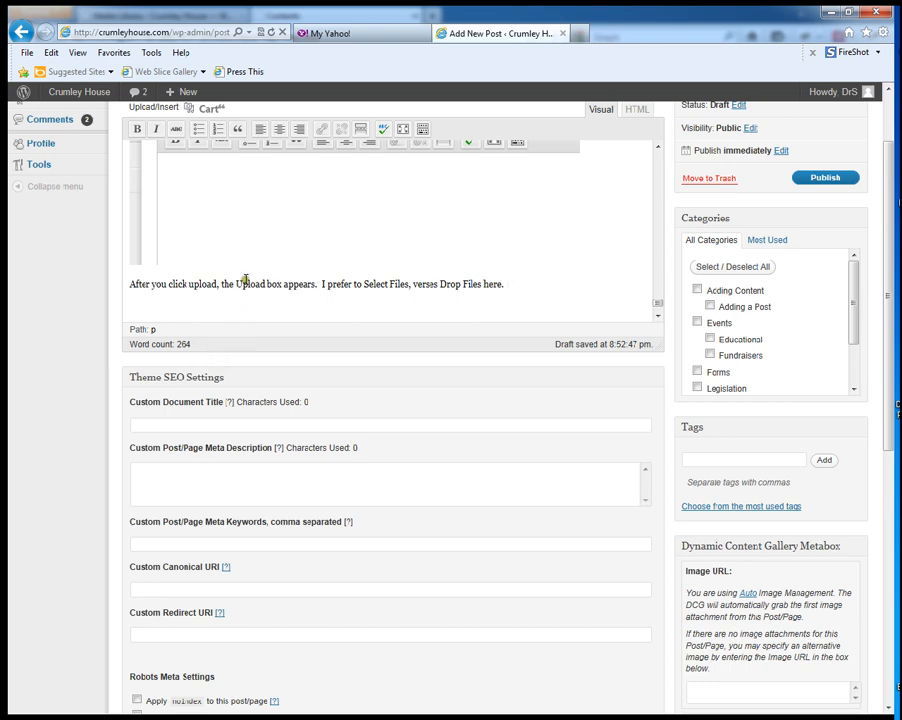
left_click_drag(130, 284, 506, 284)
left_click(138, 129)
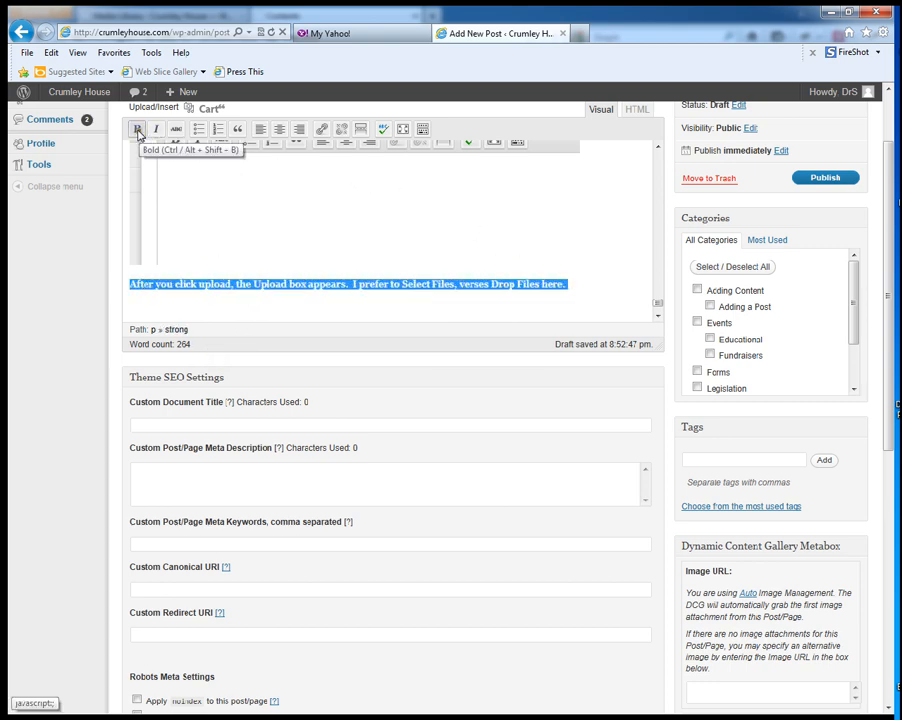
left_click(198, 129)
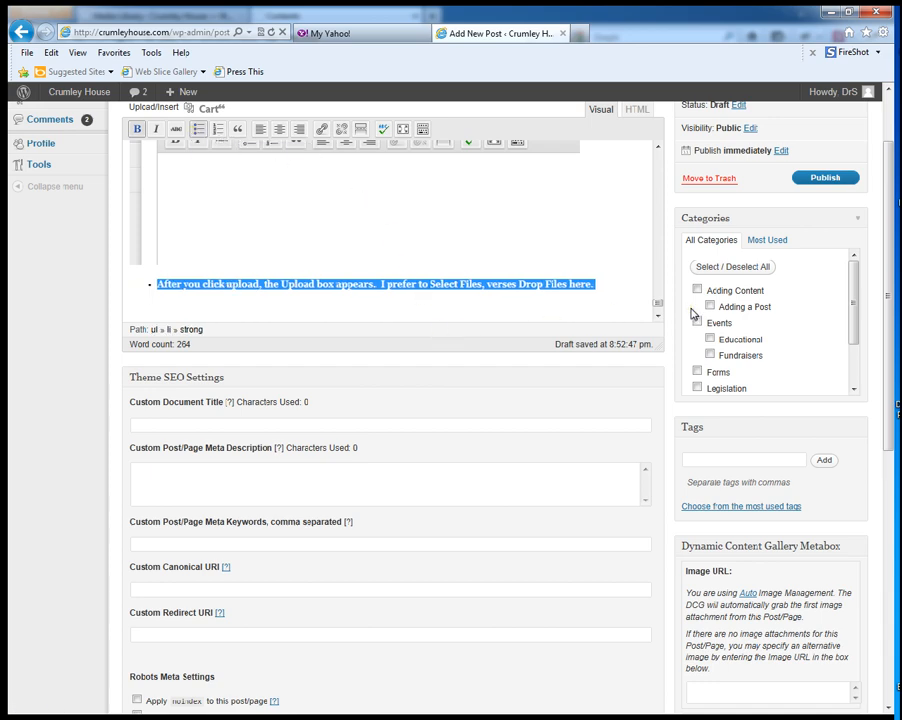
left_click(602, 284)
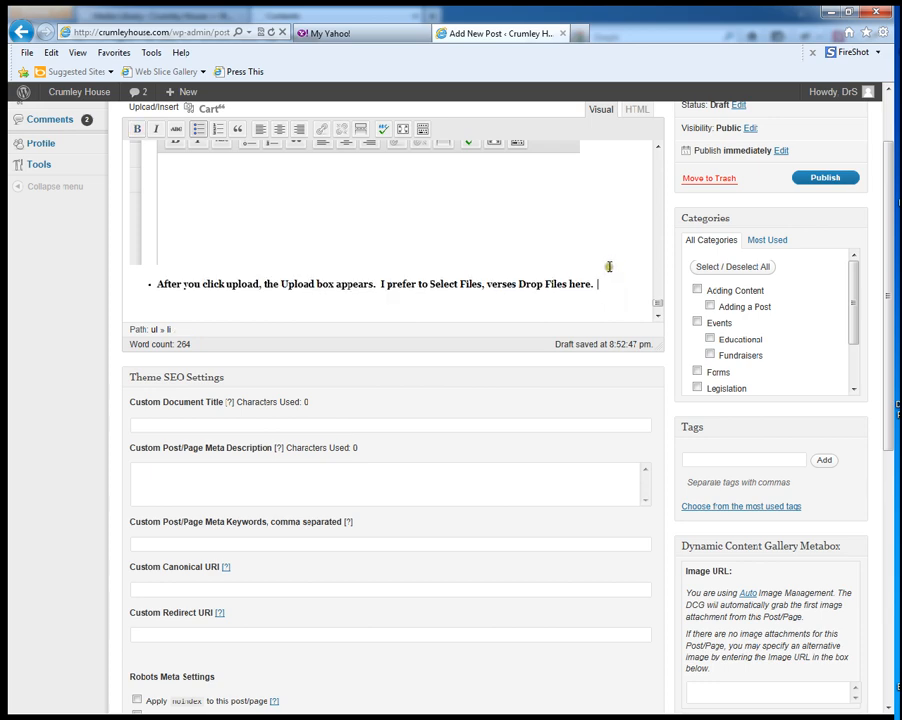
key("Return")
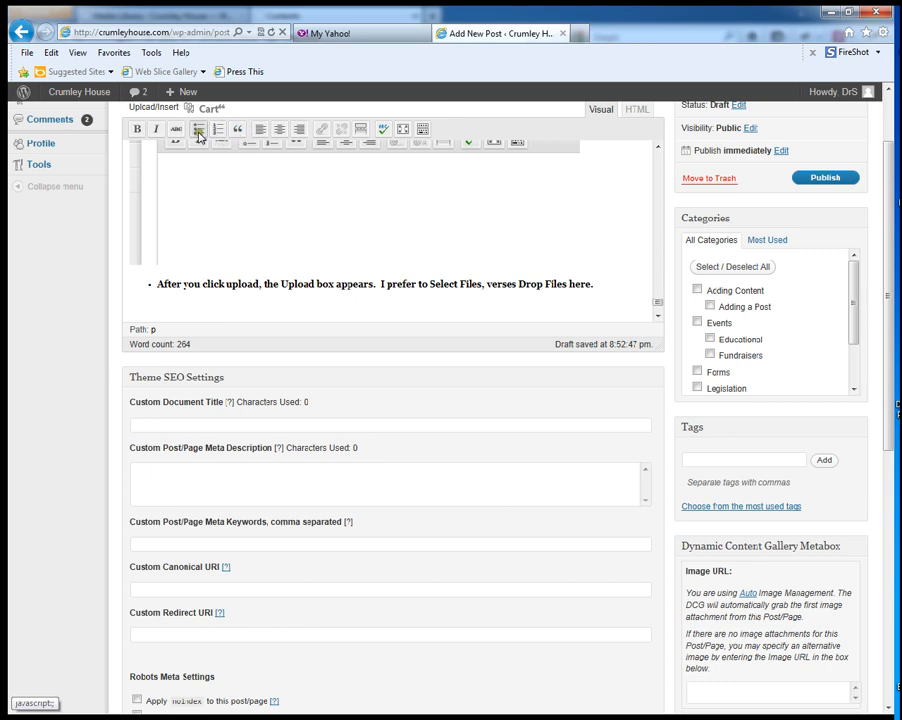
Insert CH6Uploadbox650 from the Media Library into the post below the bullet about the Upload box
left_click(159, 113)
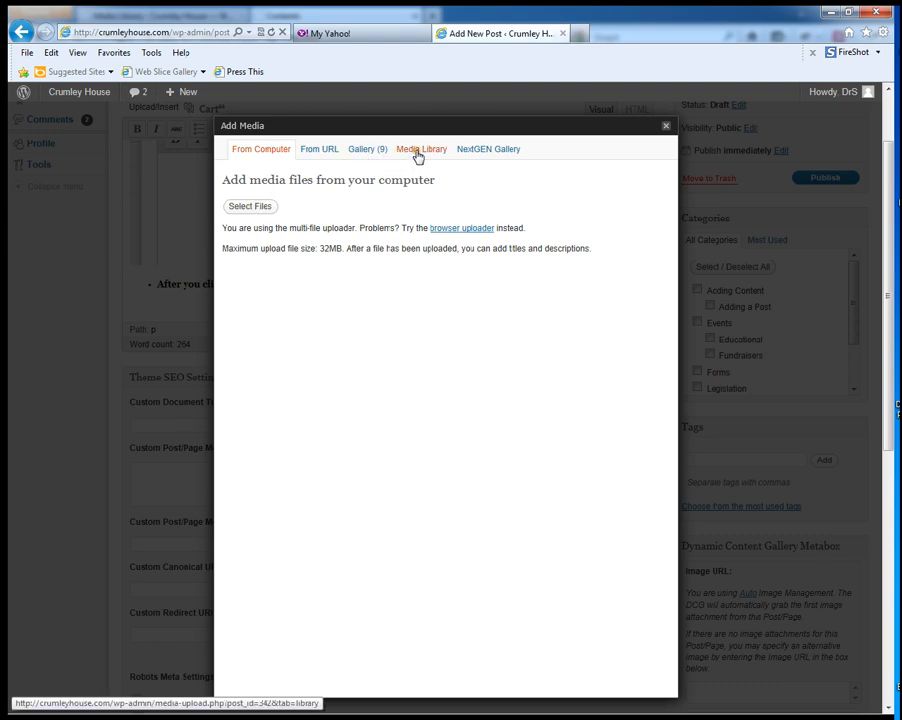
left_click(418, 156)
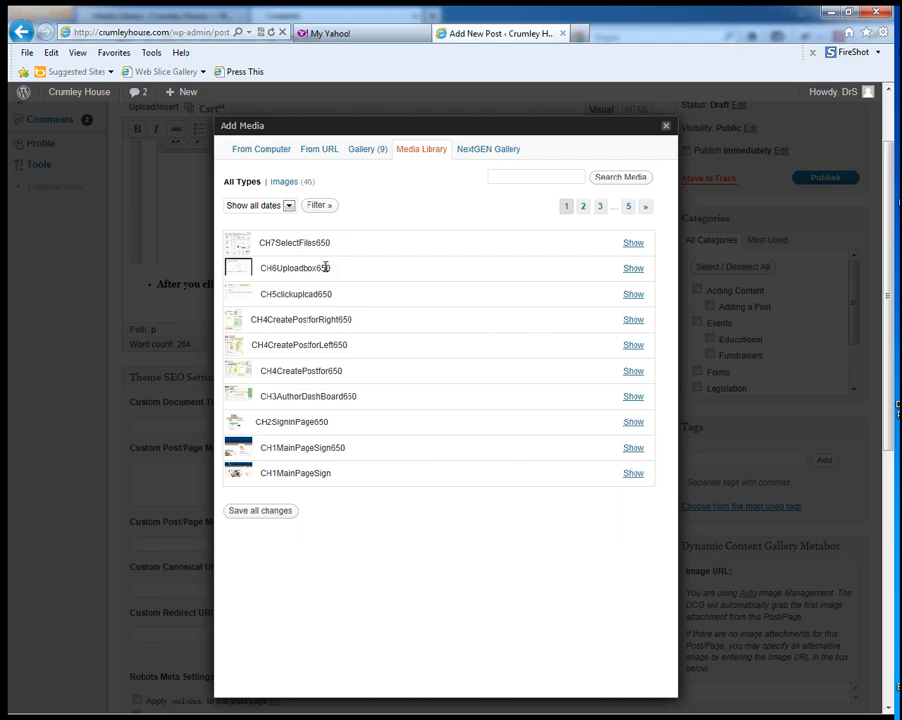
left_click(632, 268)
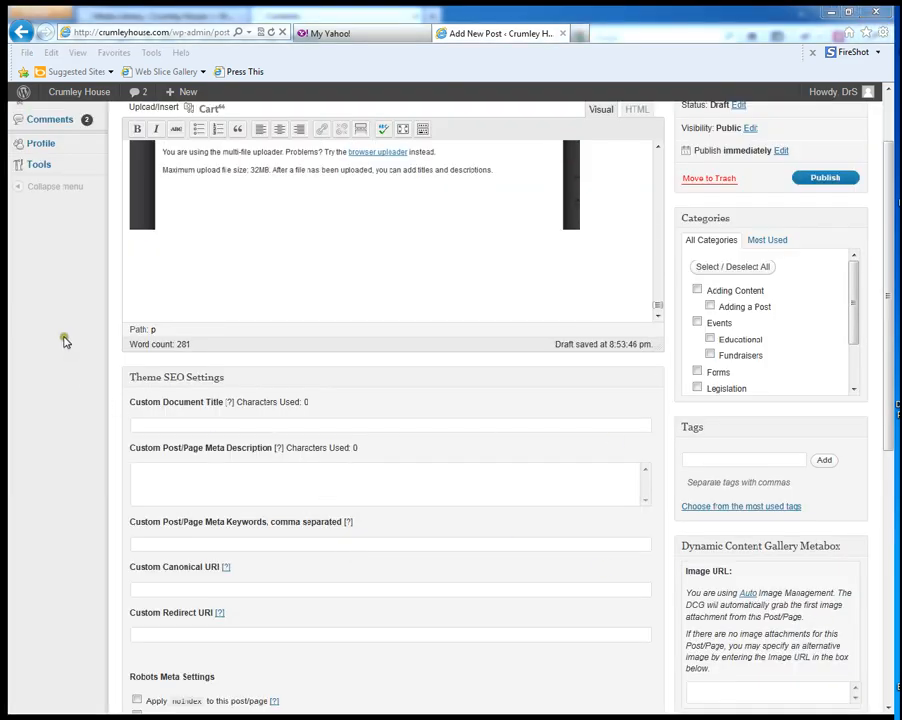
Paste the sentence about the program scrunching selected files for the Media library below the image, formatted as a bold bullet with a new line after it
right_click(134, 245)
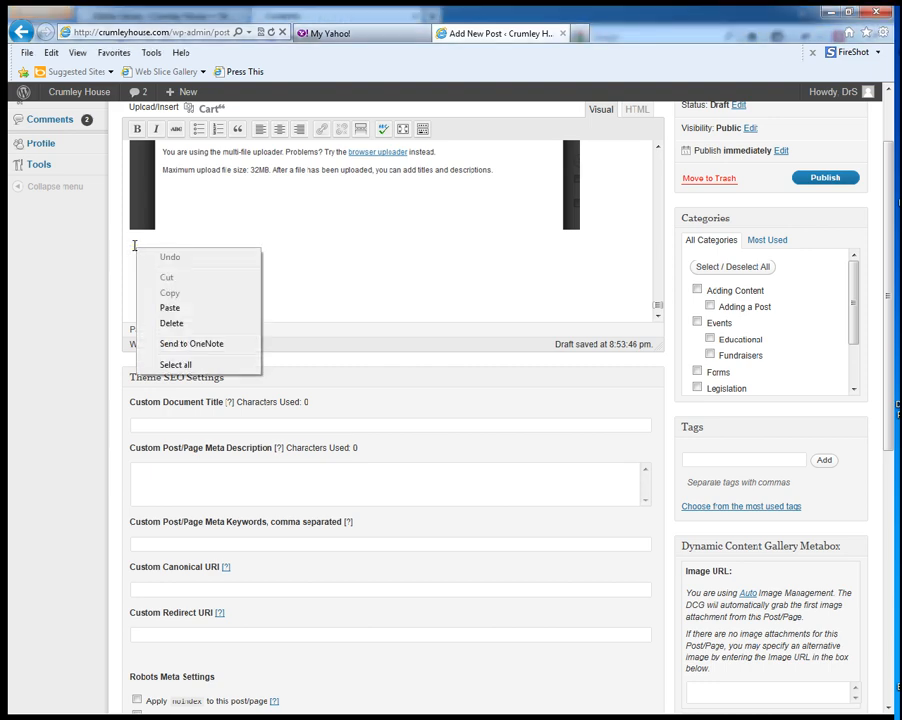
left_click(170, 307)
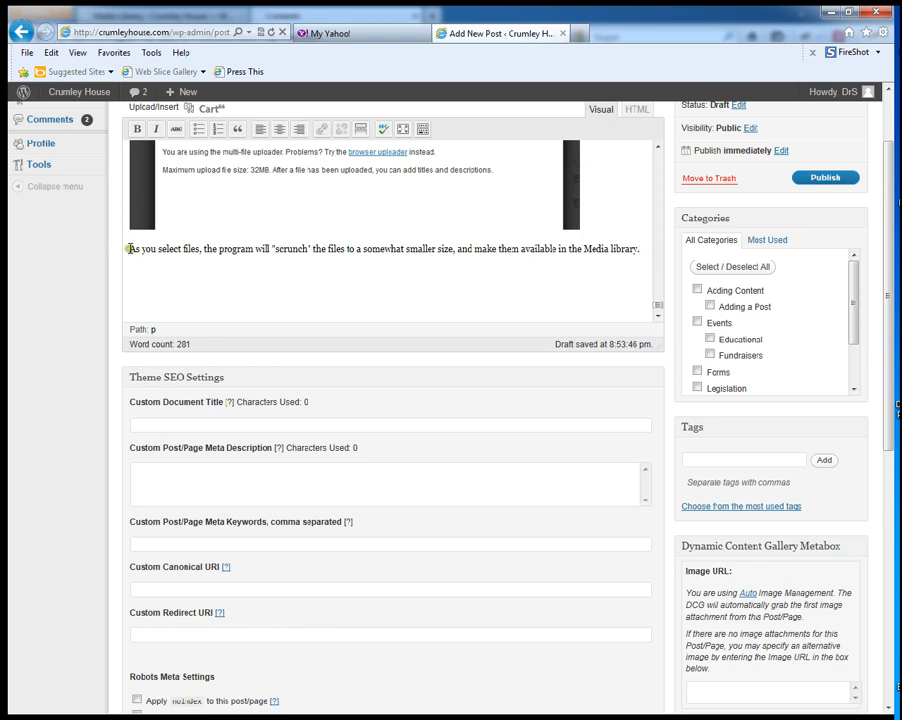
left_click_drag(130, 248, 640, 249)
key("ctrl+c")
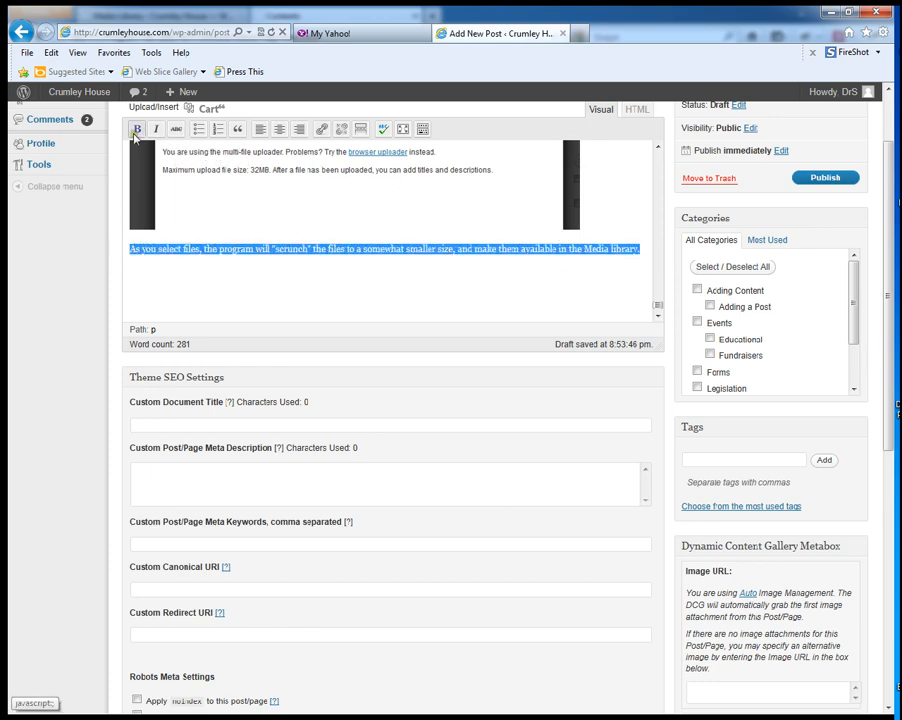
left_click(137, 129)
left_click(199, 129)
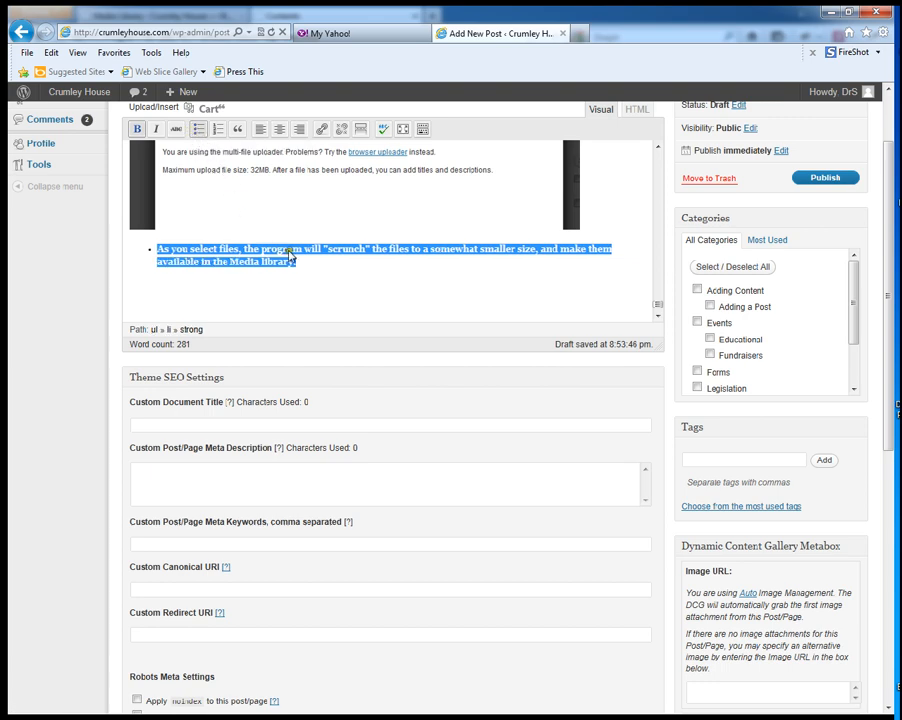
left_click(328, 273)
key("Return")
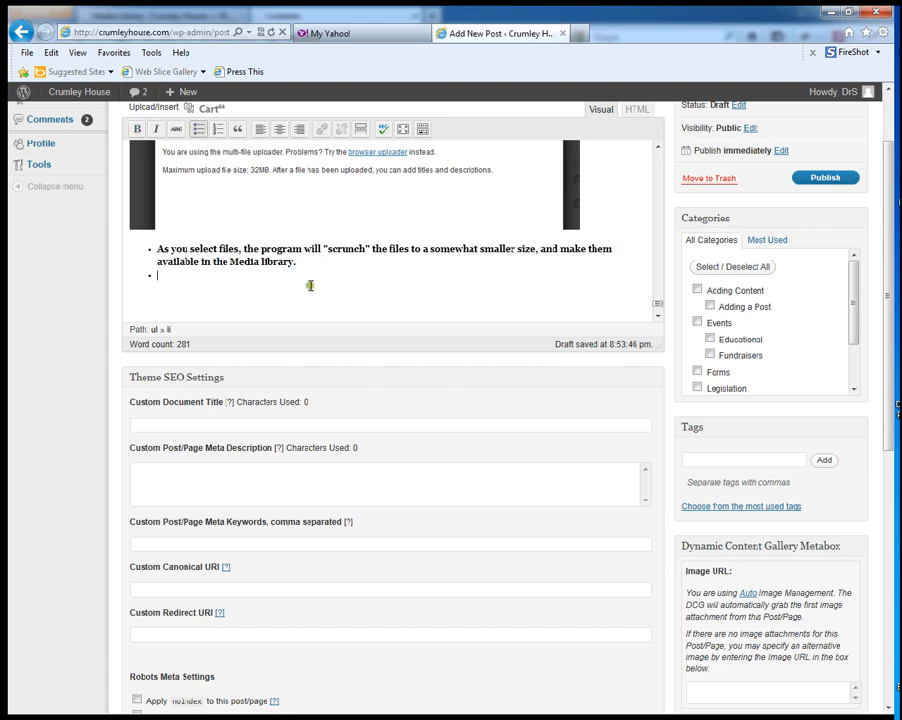
Insert CH7SelectFiles650 from the Media Library at full size below the bullet about selecting files, and add a new line after it
key("Return")
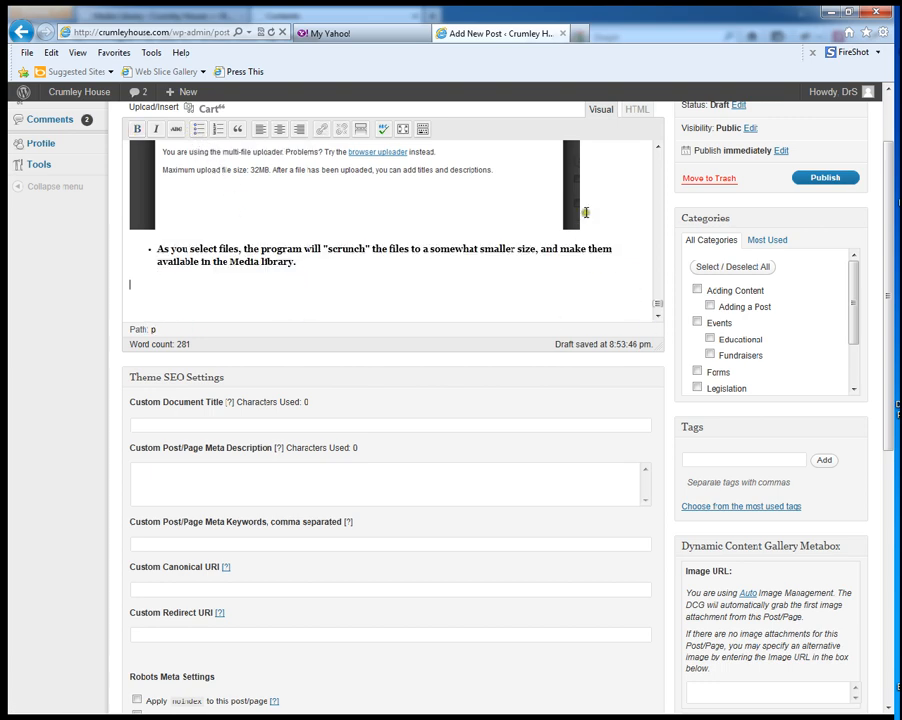
left_click(190, 108)
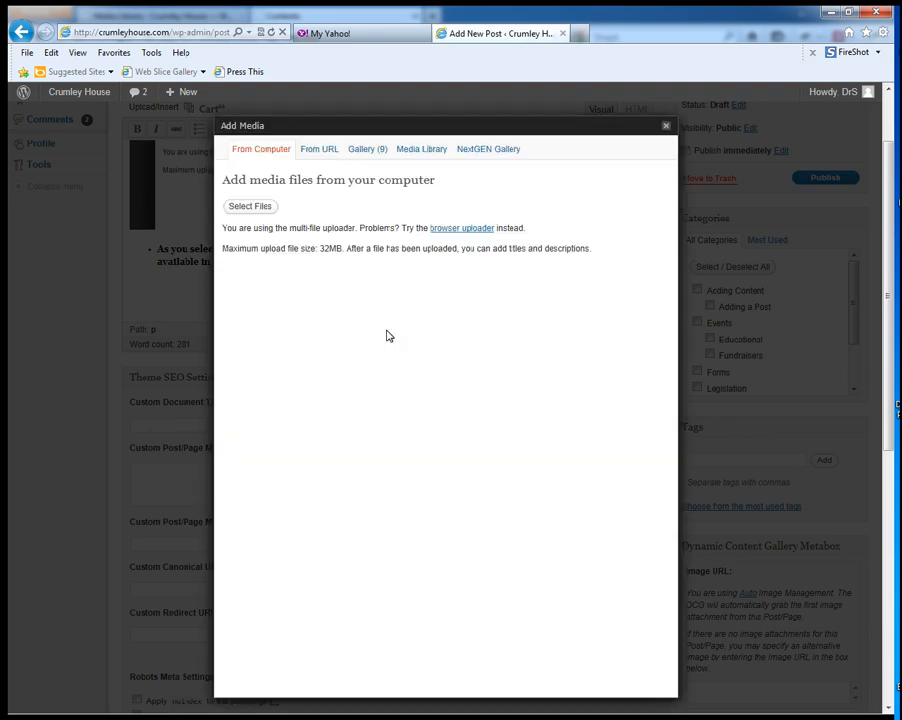
left_click(420, 154)
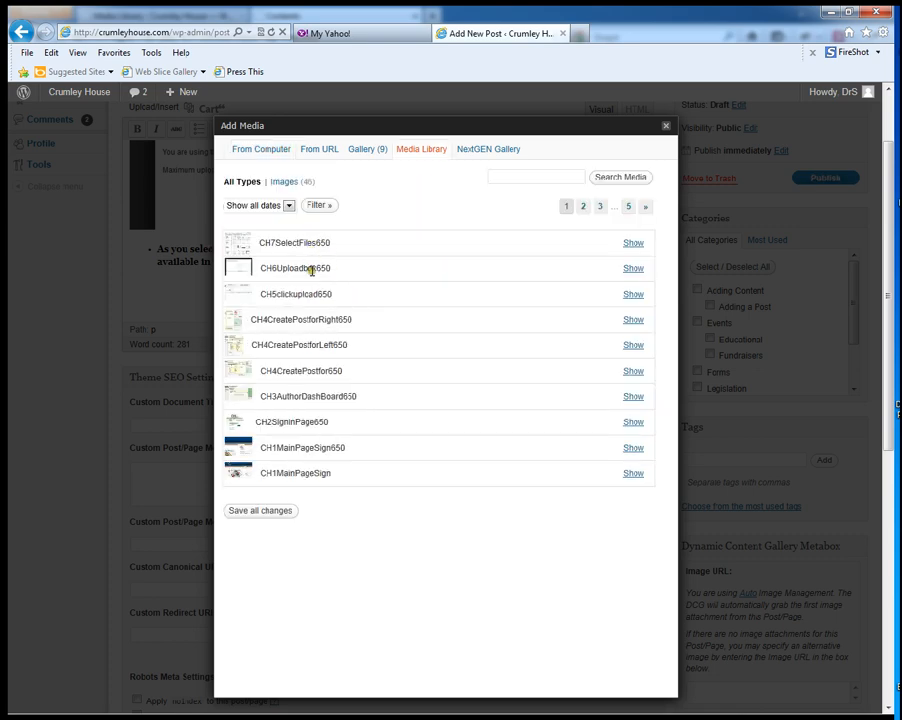
left_click(632, 244)
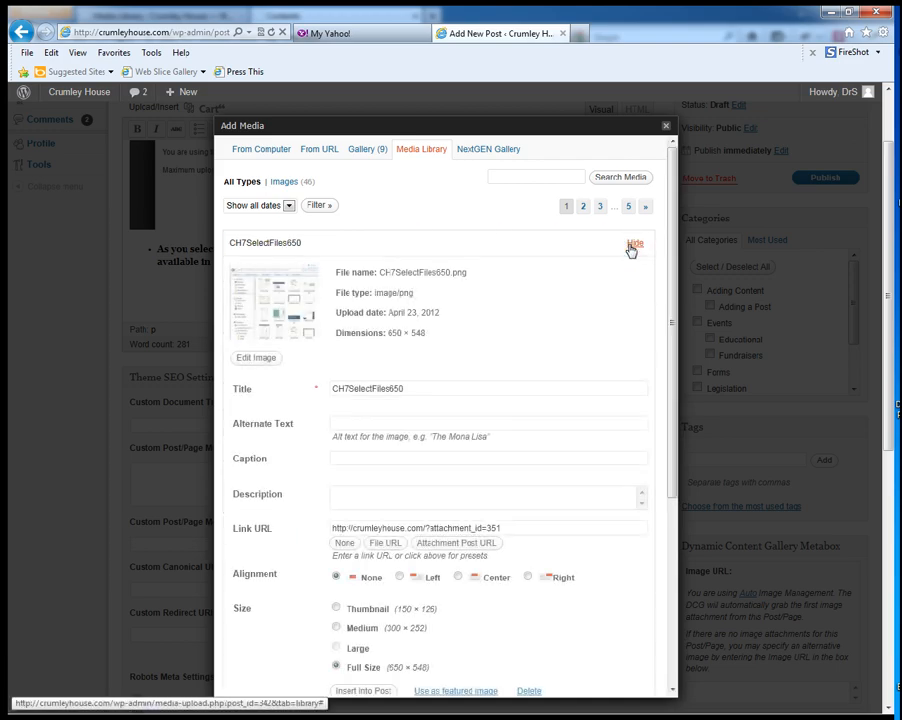
scroll(509, 469, "down", 5)
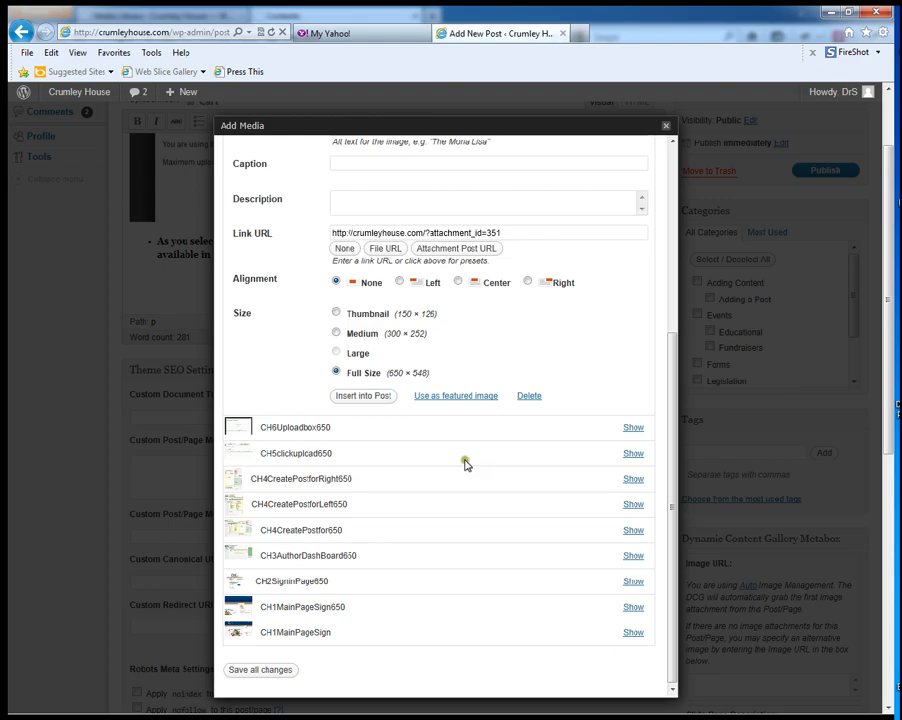
scroll(371, 434, "up", 5)
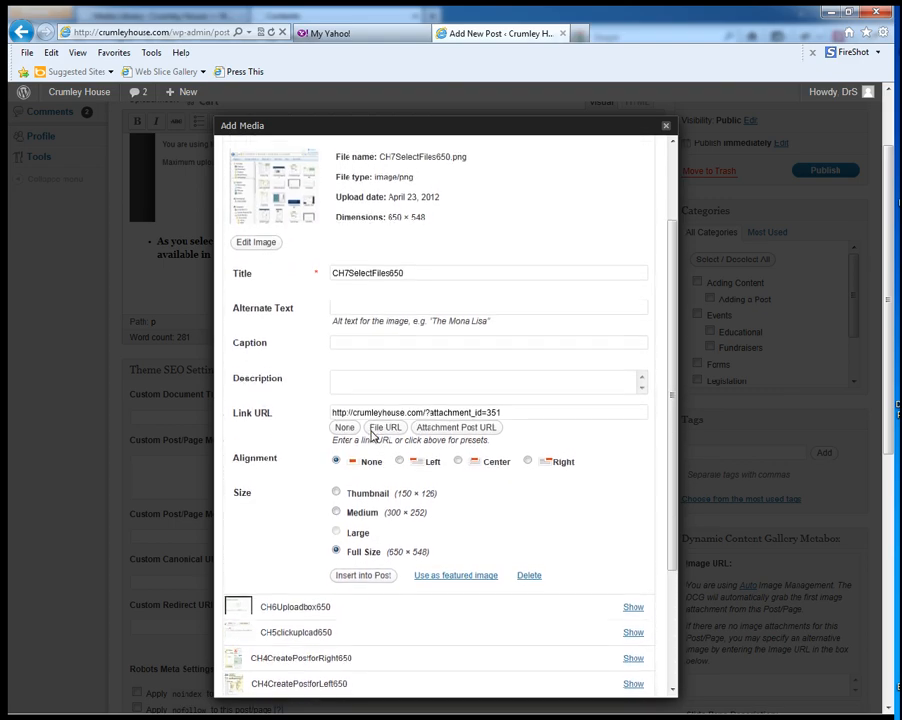
scroll(371, 434, "down", 3)
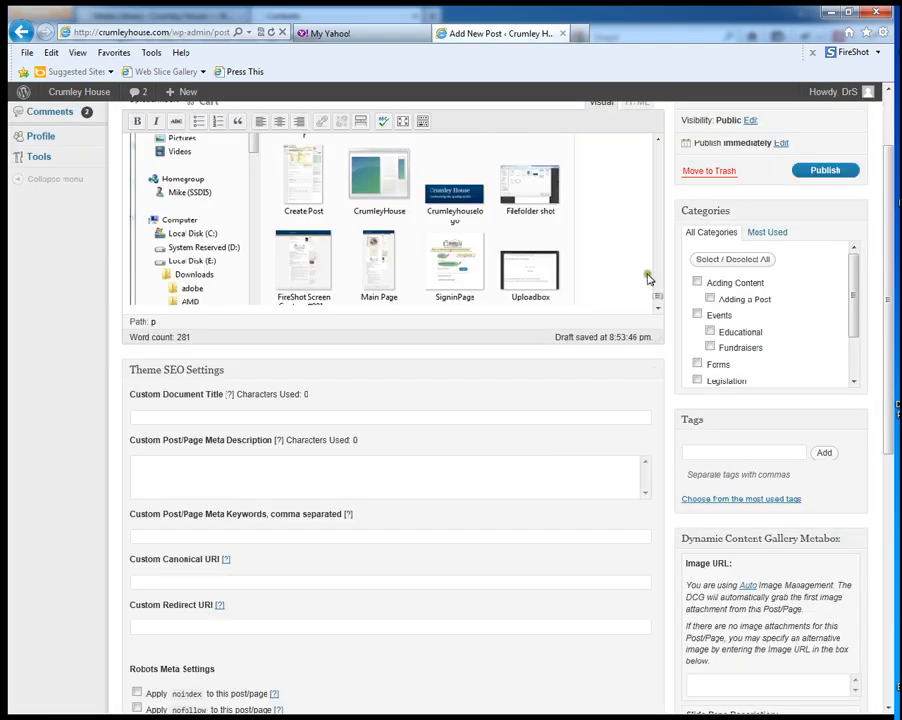
key("Return")
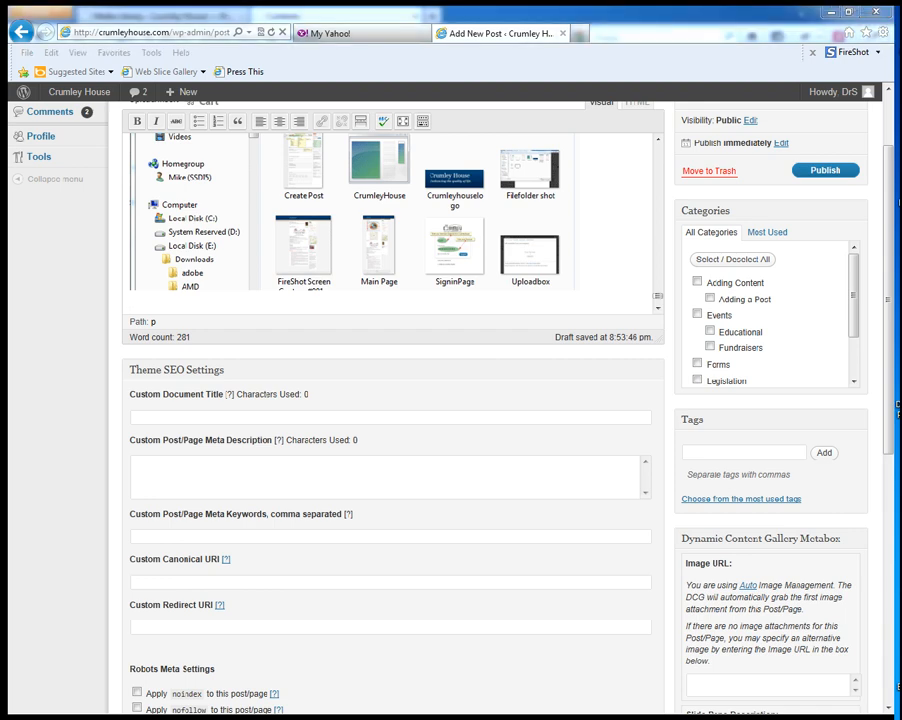
Paste the copied sentence about the program scrunching selected files below the CH7SelectFiles650 image and format it as a bold bullet
left_click(591, 286)
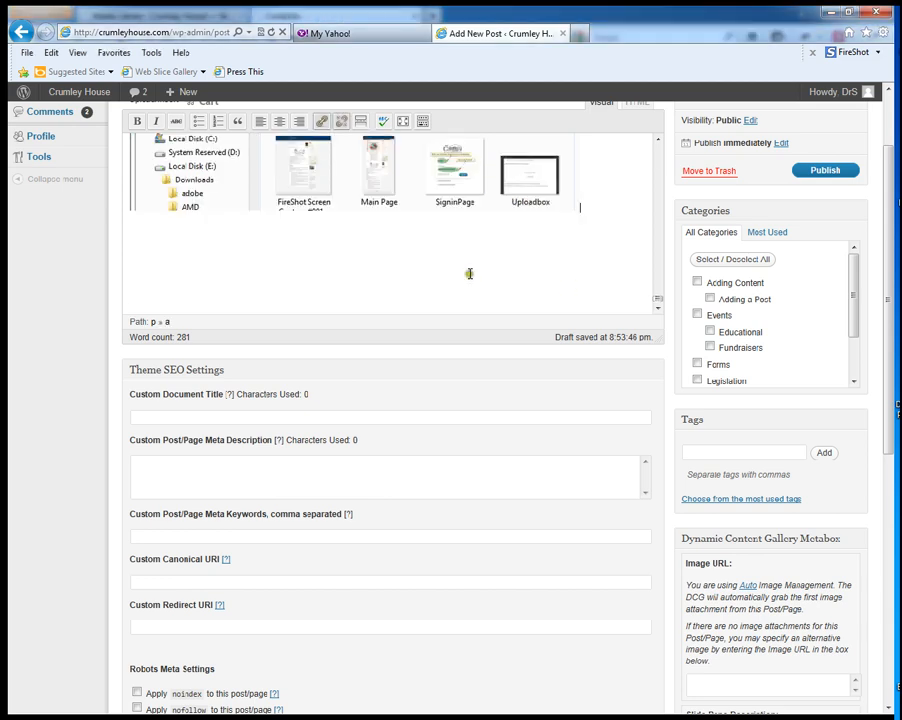
left_click(137, 227)
right_click(137, 227)
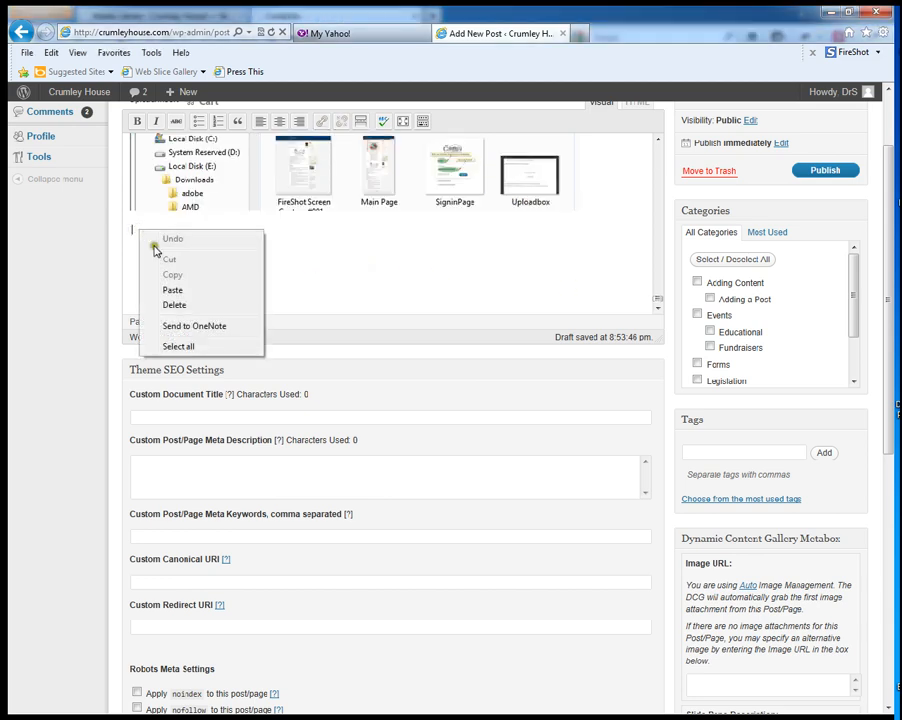
left_click(162, 290)
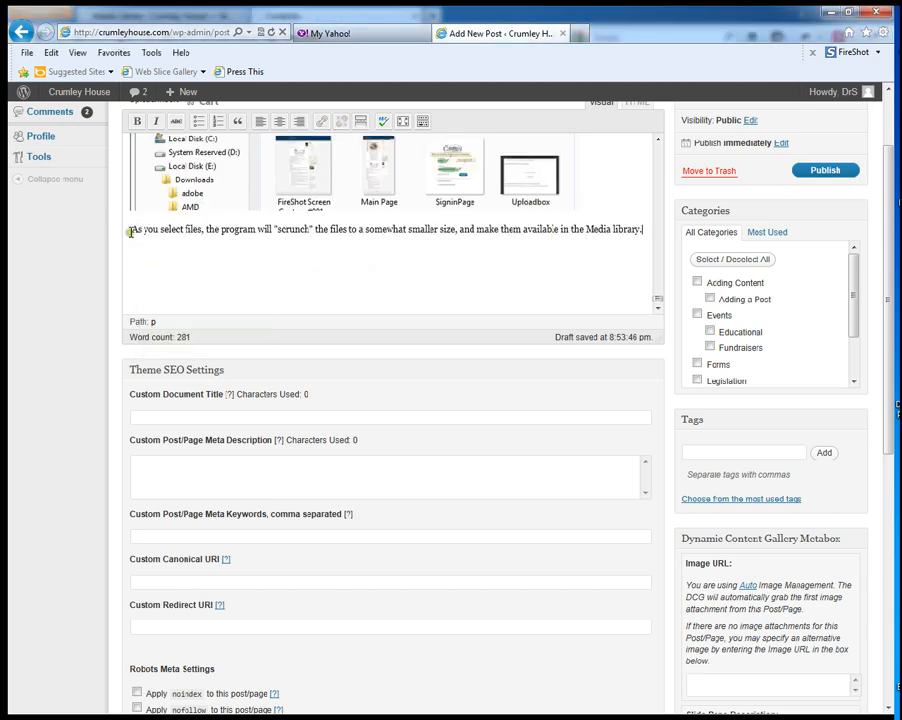
left_click_drag(130, 231, 666, 239)
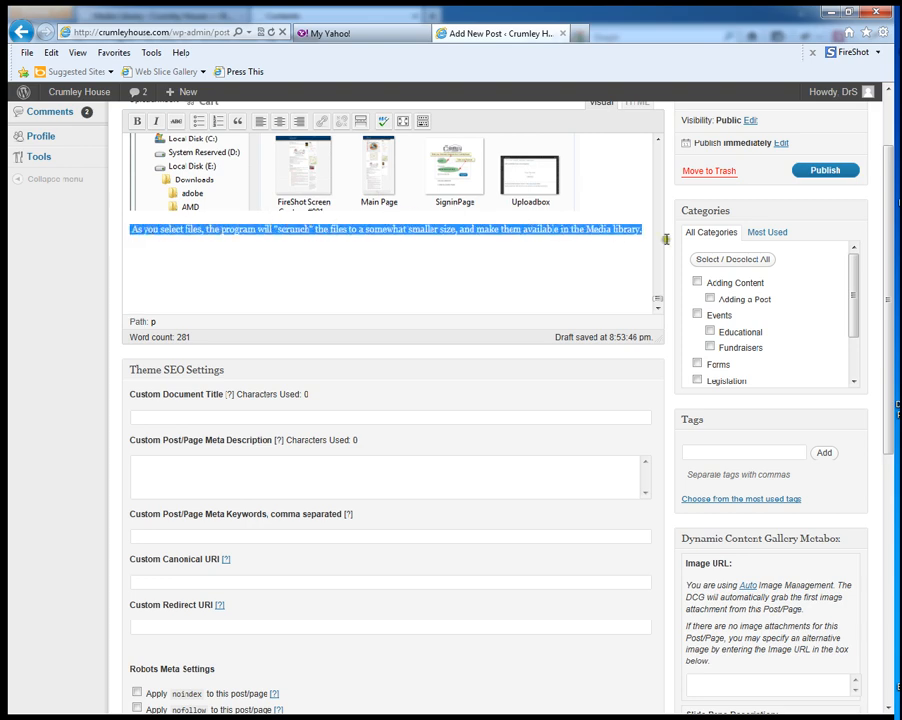
left_click(138, 123)
left_click(198, 121)
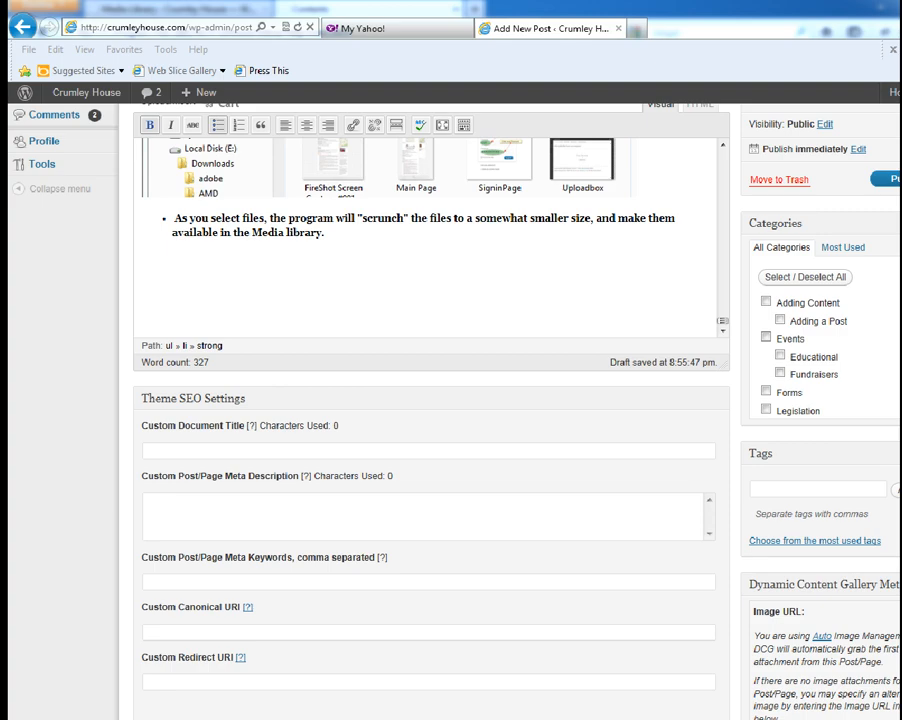
Preview the post and examine its bullets and screenshots from the sign-in instructions down to the comment area
scroll(430, 400, "up", 3)
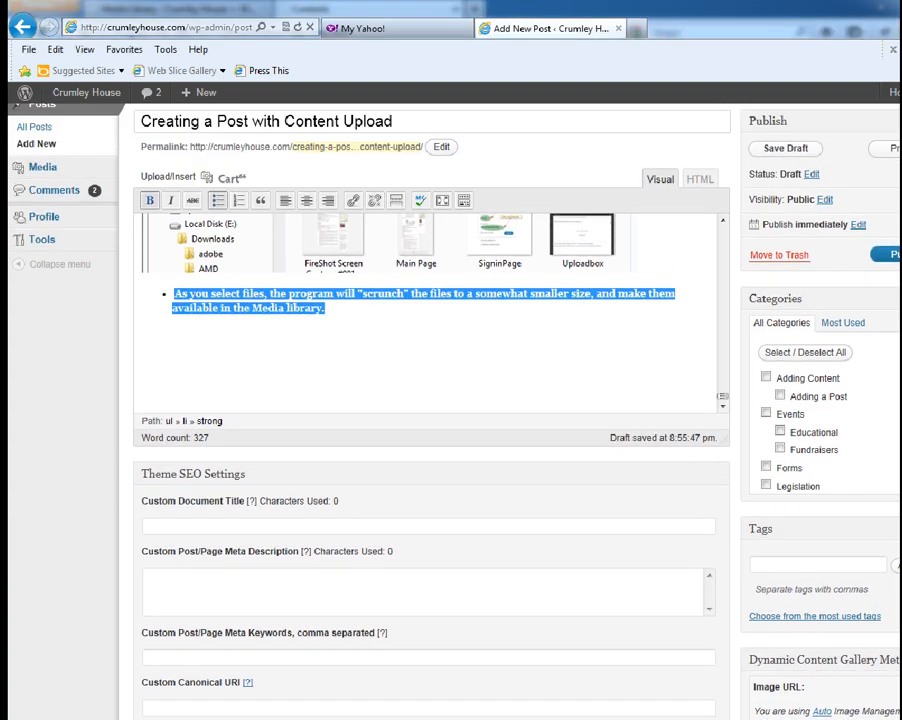
left_click(805, 186)
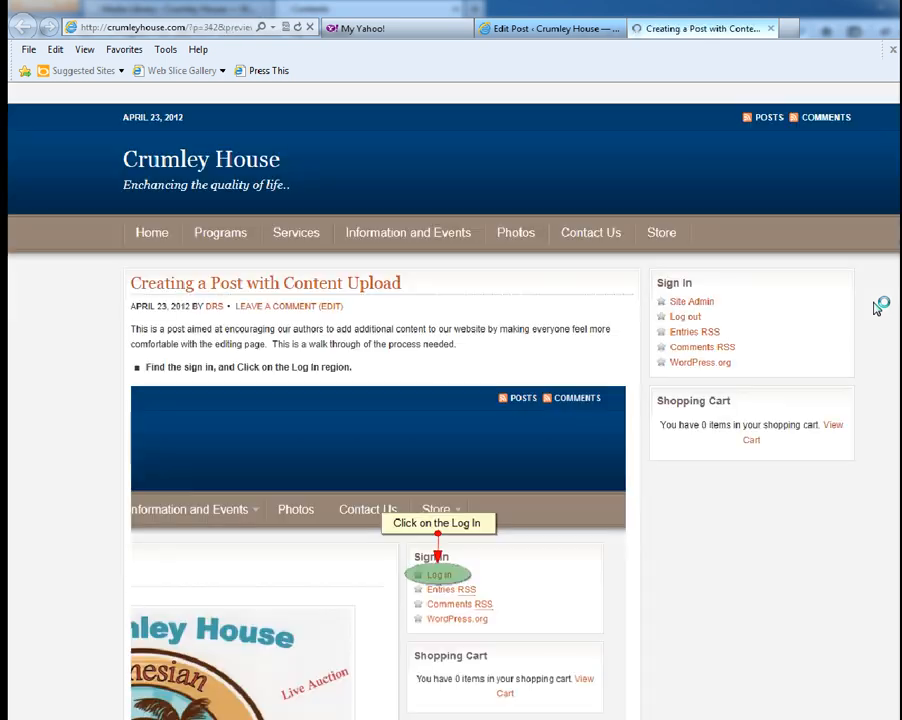
scroll(806, 279, "down", 5)
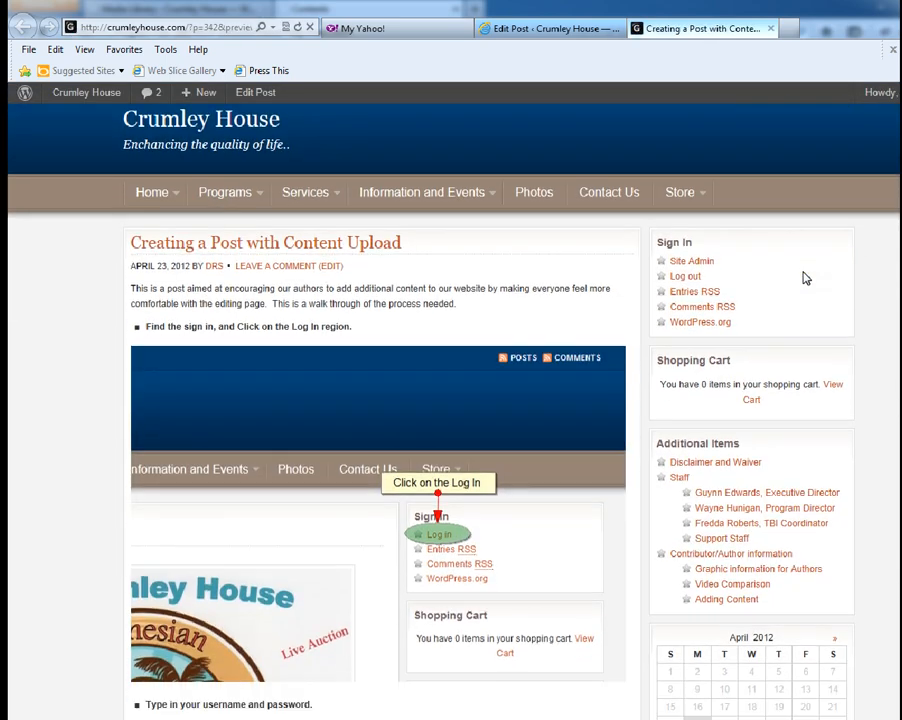
scroll(806, 279, "down", 15)
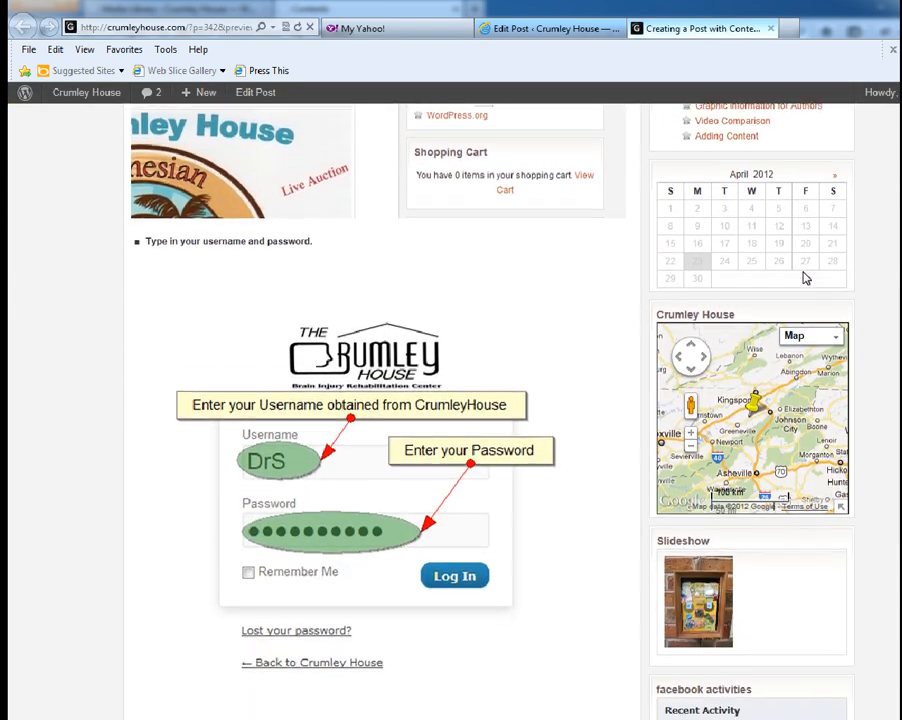
scroll(806, 279, "down", 9)
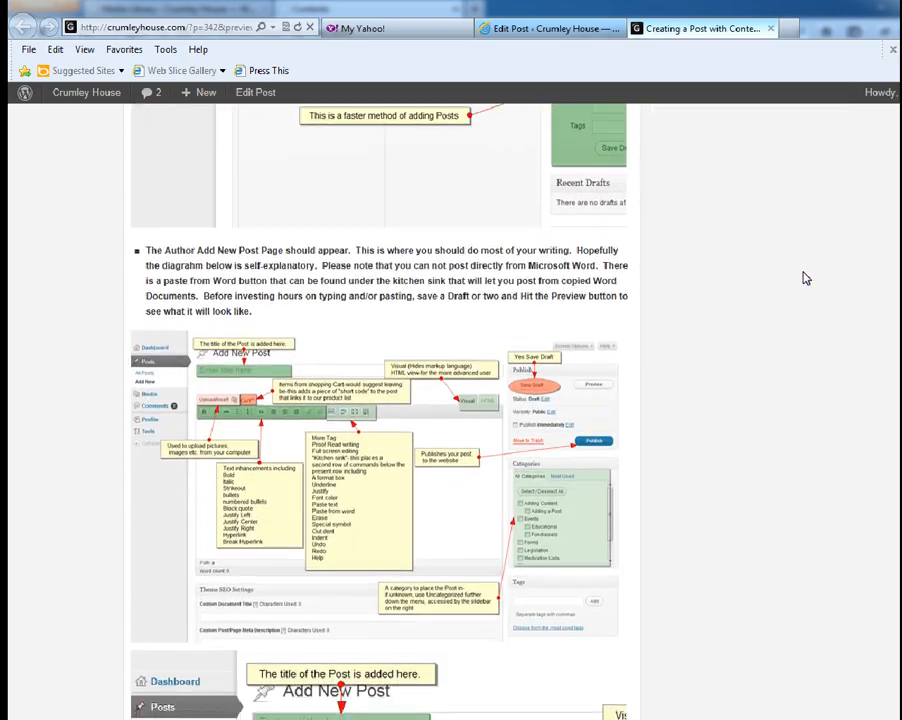
scroll(806, 279, "down", 5)
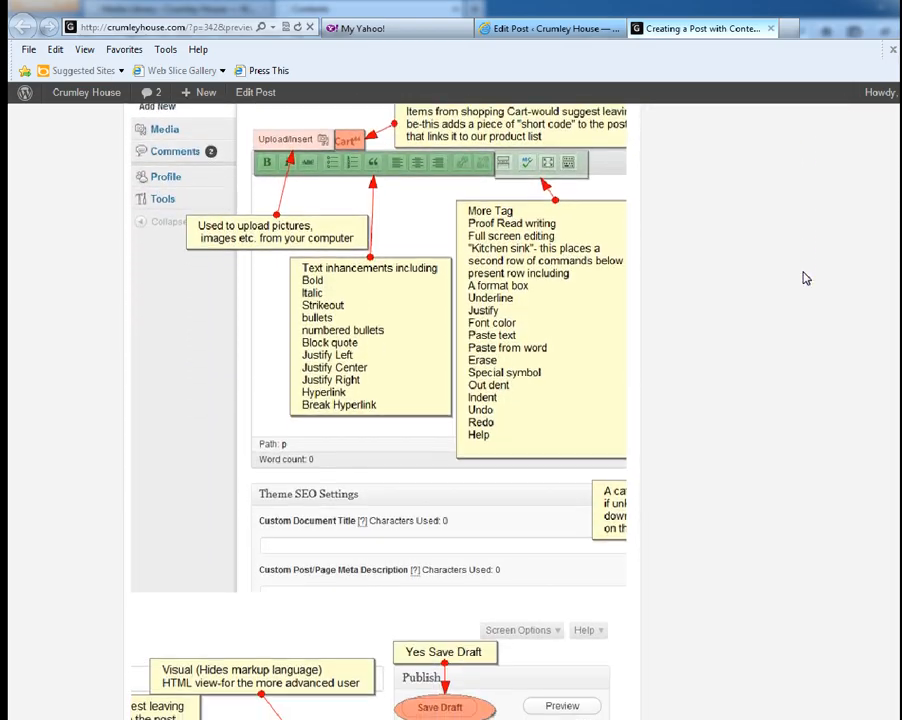
scroll(806, 279, "down", 8)
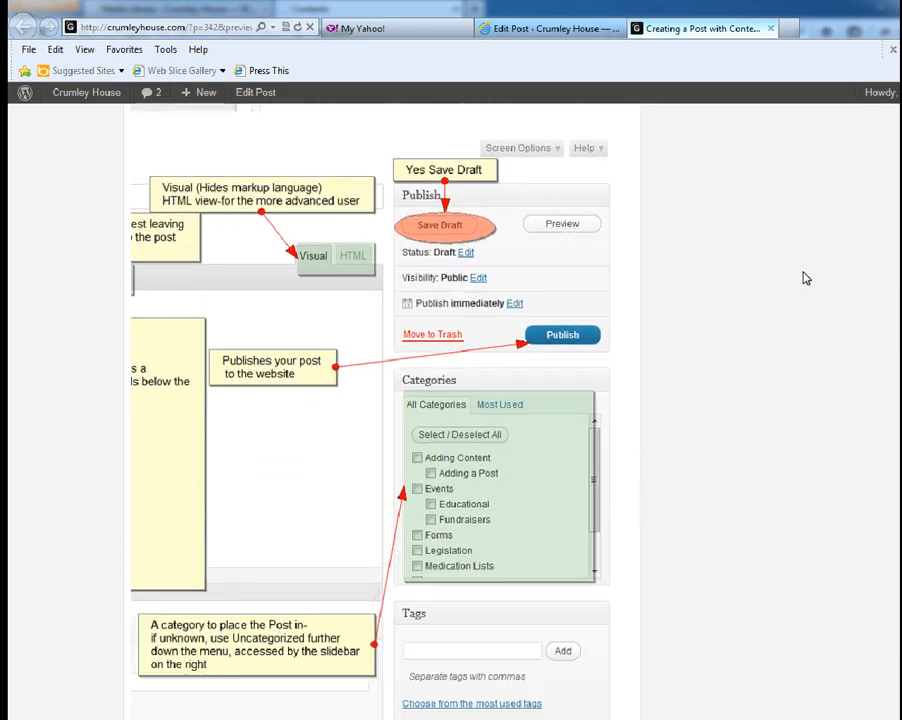
scroll(806, 279, "down", 6)
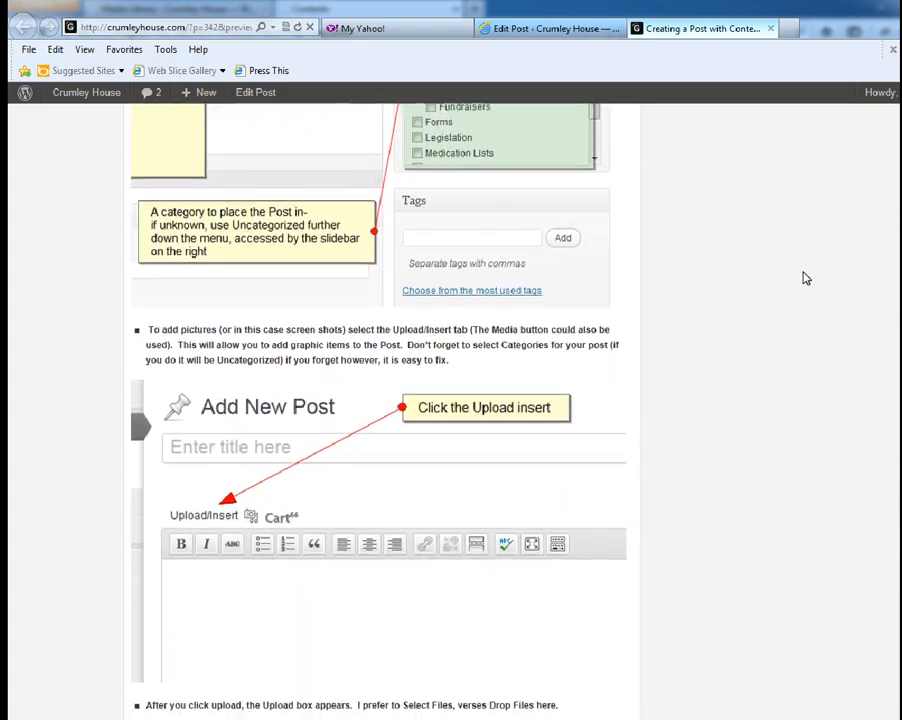
scroll(806, 279, "down", 5)
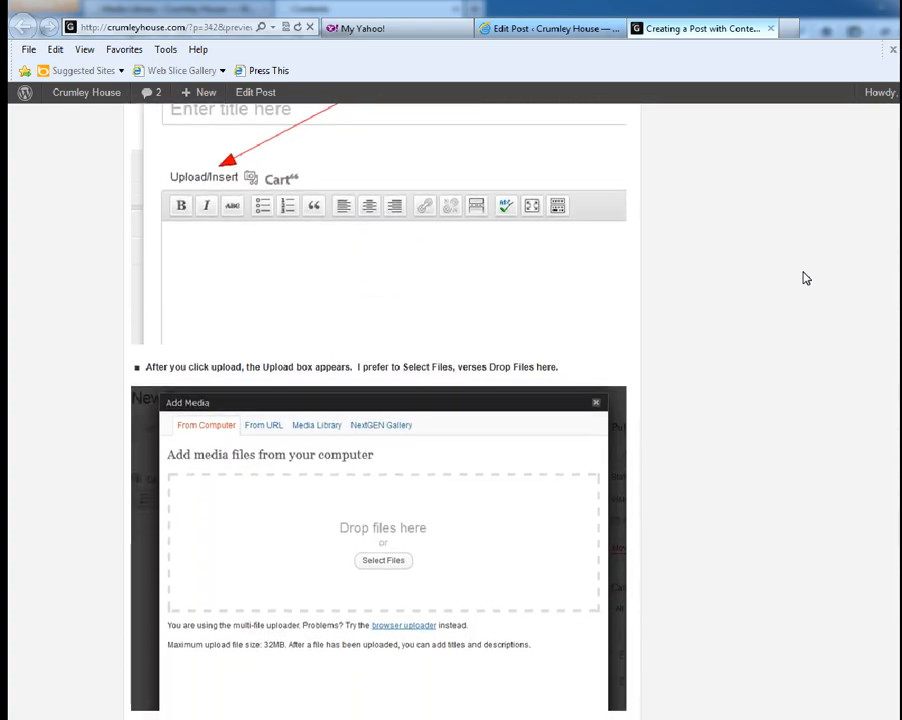
scroll(806, 279, "down", 4)
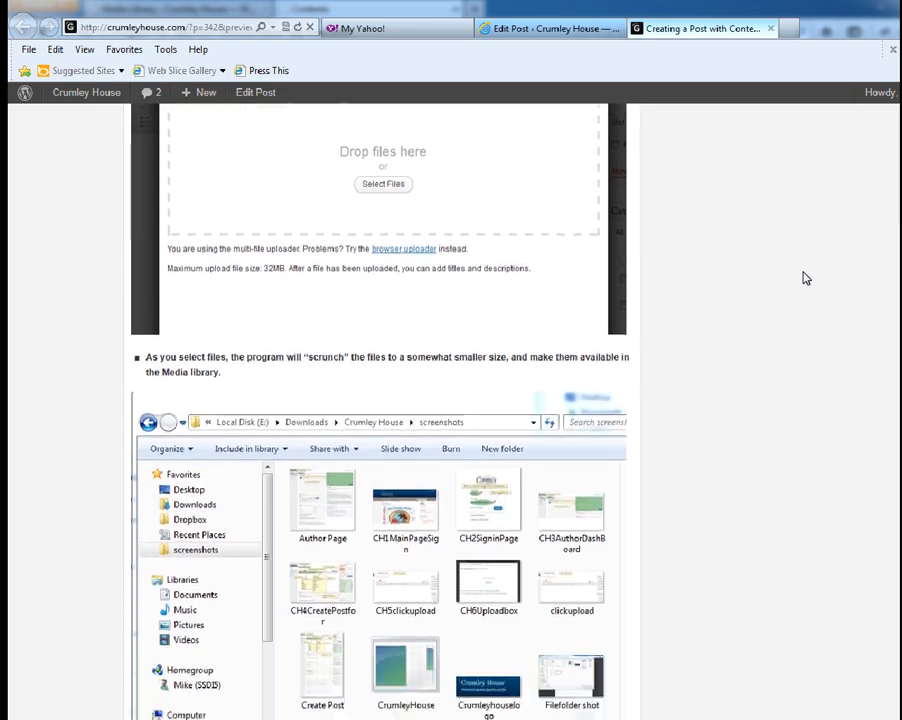
scroll(806, 279, "down", 2)
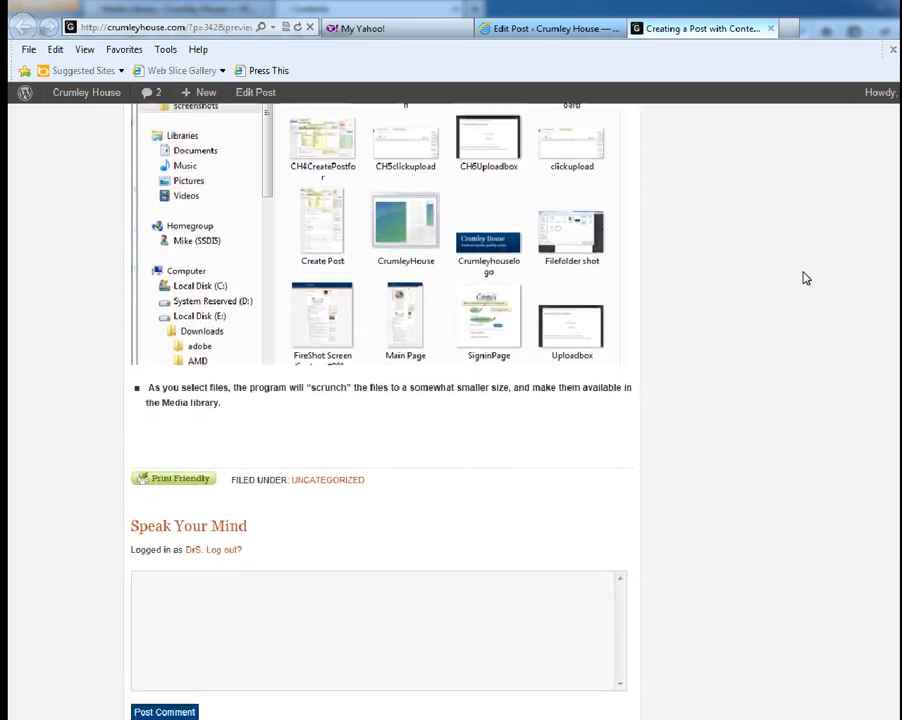
scroll(800, 276, "up", 20)
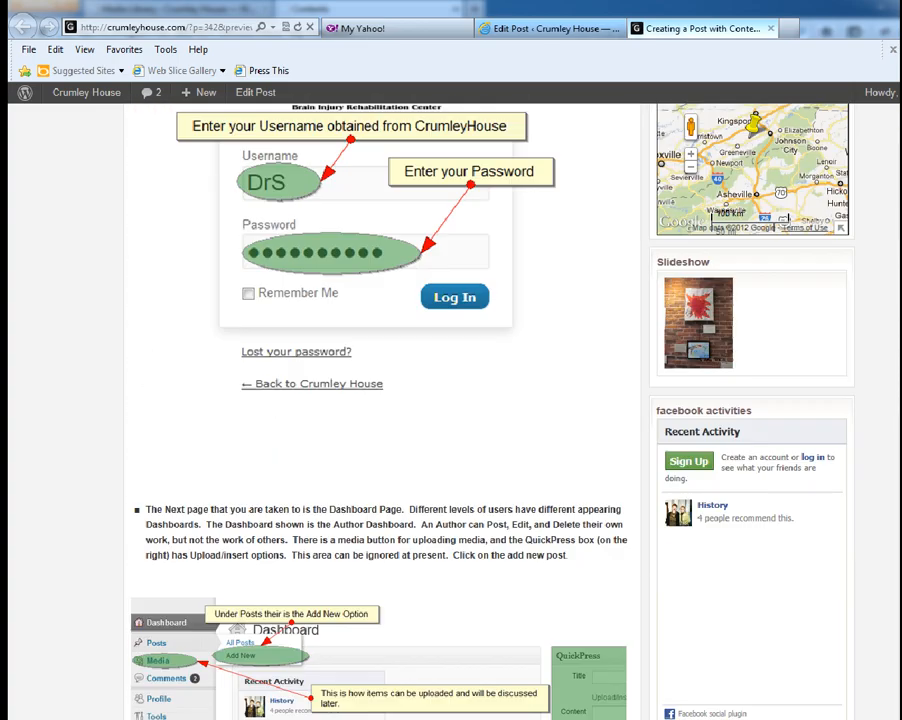